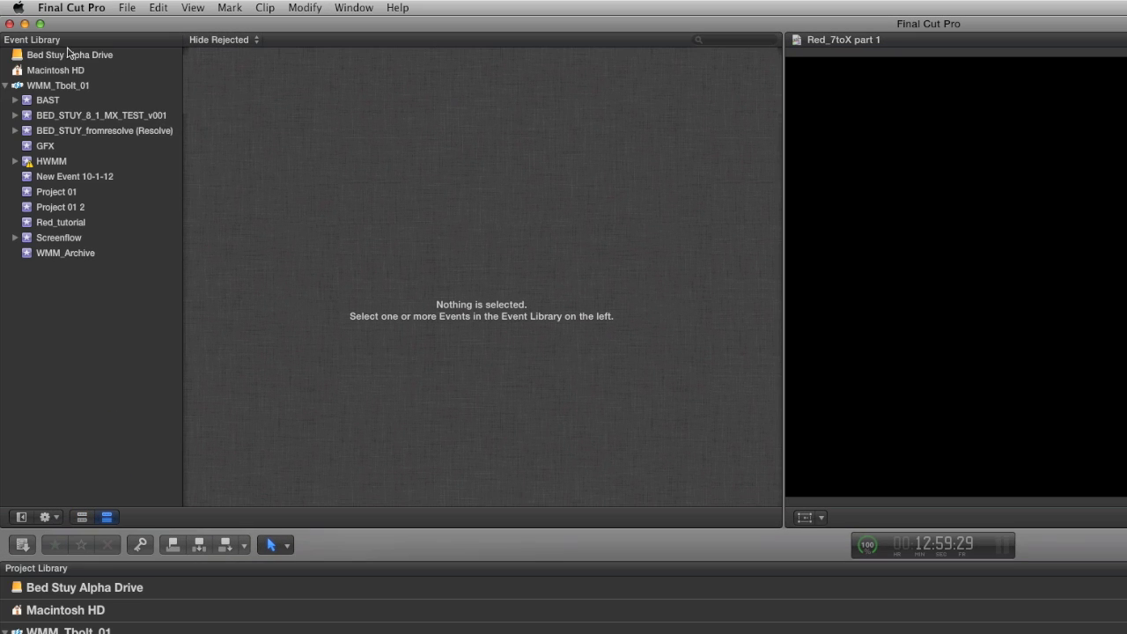
- Create a new event named BedStuy_offline on the Bed Stuy Alpha Drive
right_click(43, 32)
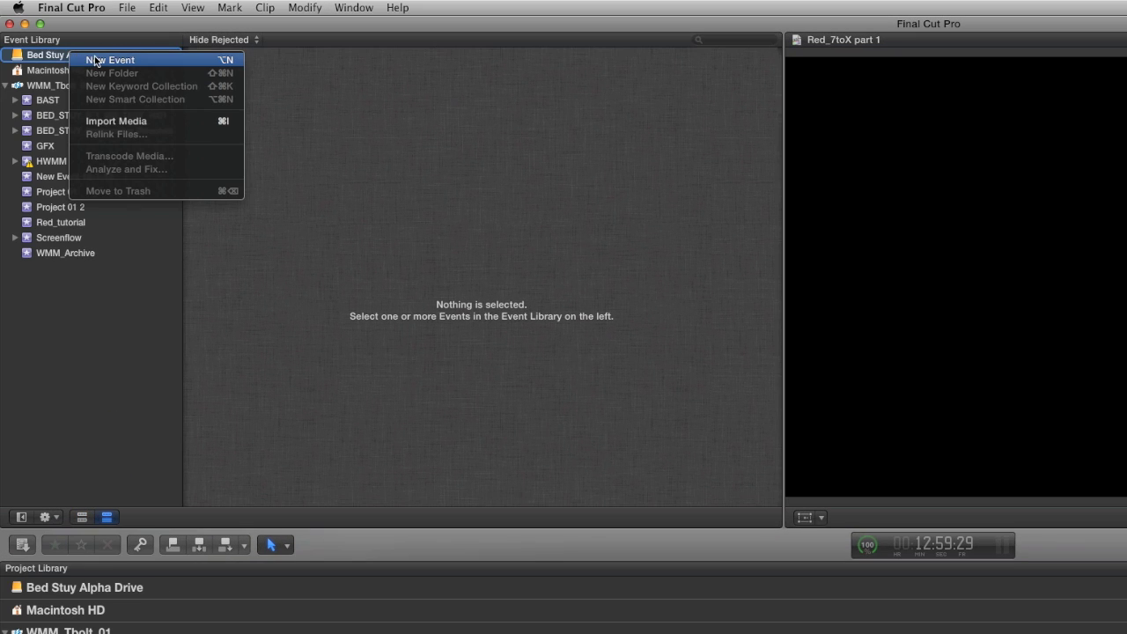
click(58, 35)
text(BedStuy_offline)
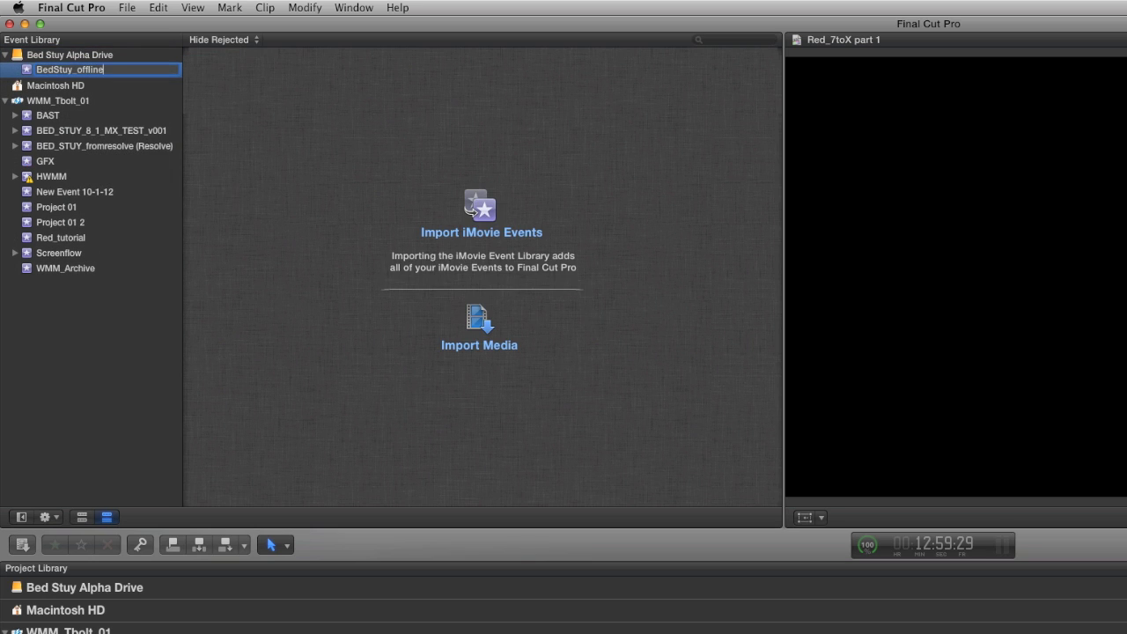
key(Return)
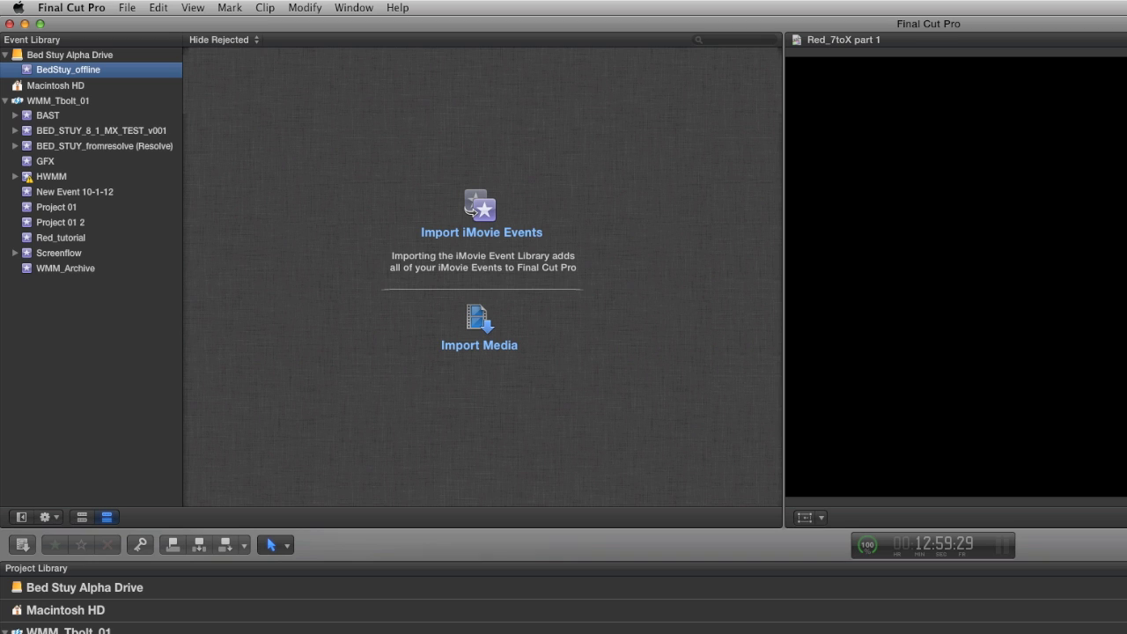
- Add two keyword collections, R3D and Sound, to the BedStuy_offline event
right_click(60, 74)
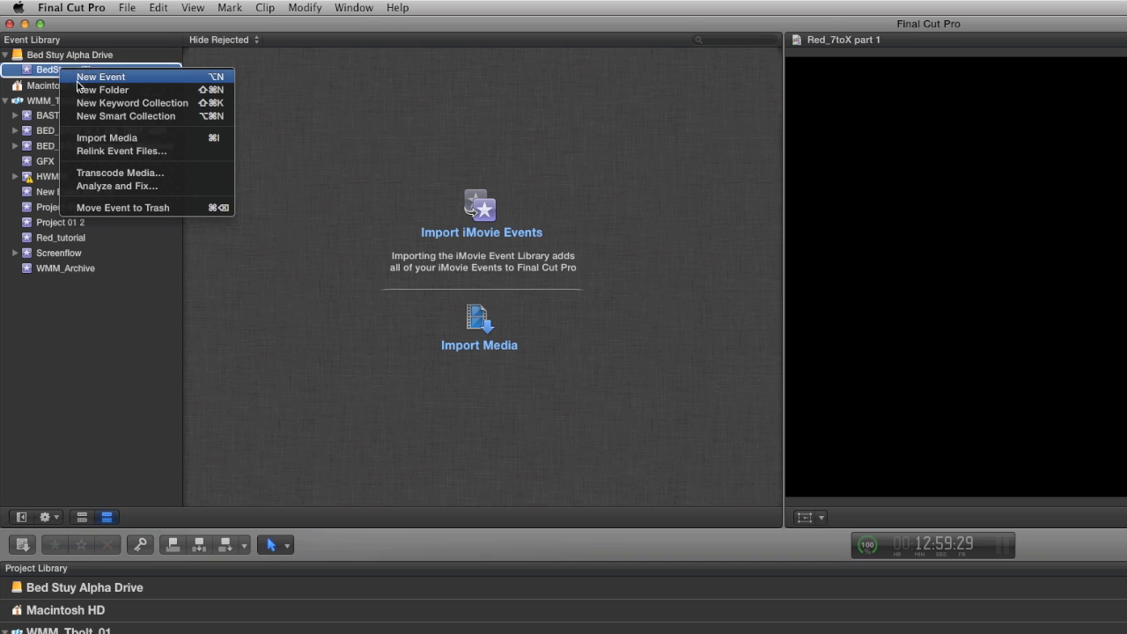
click(82, 103)
text(R3D)
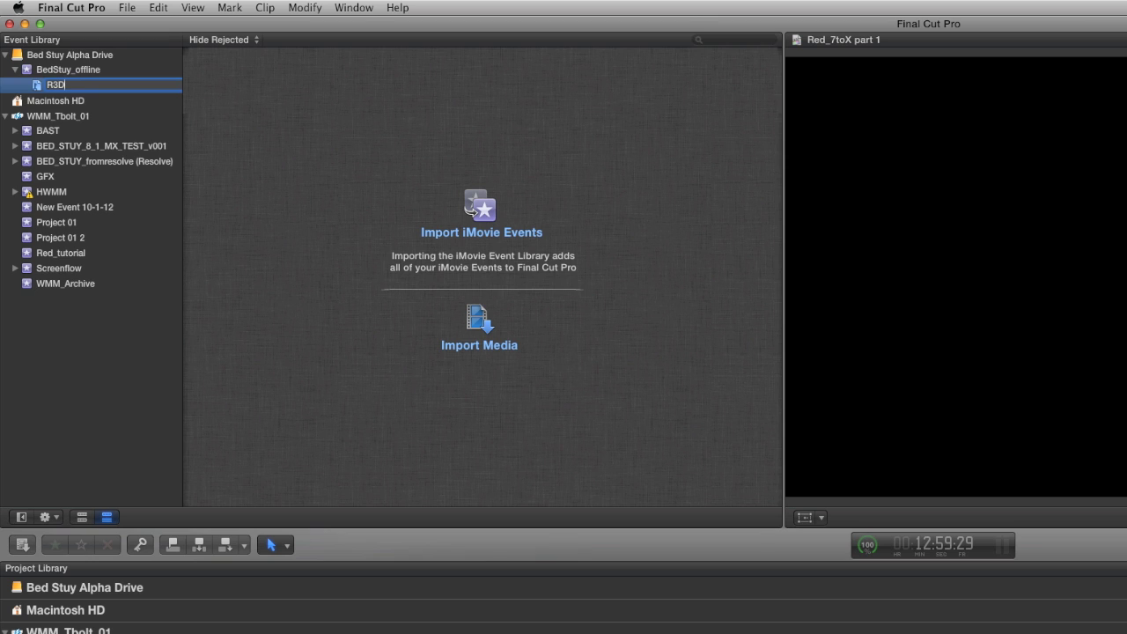
key(Return)
right_click(71, 74)
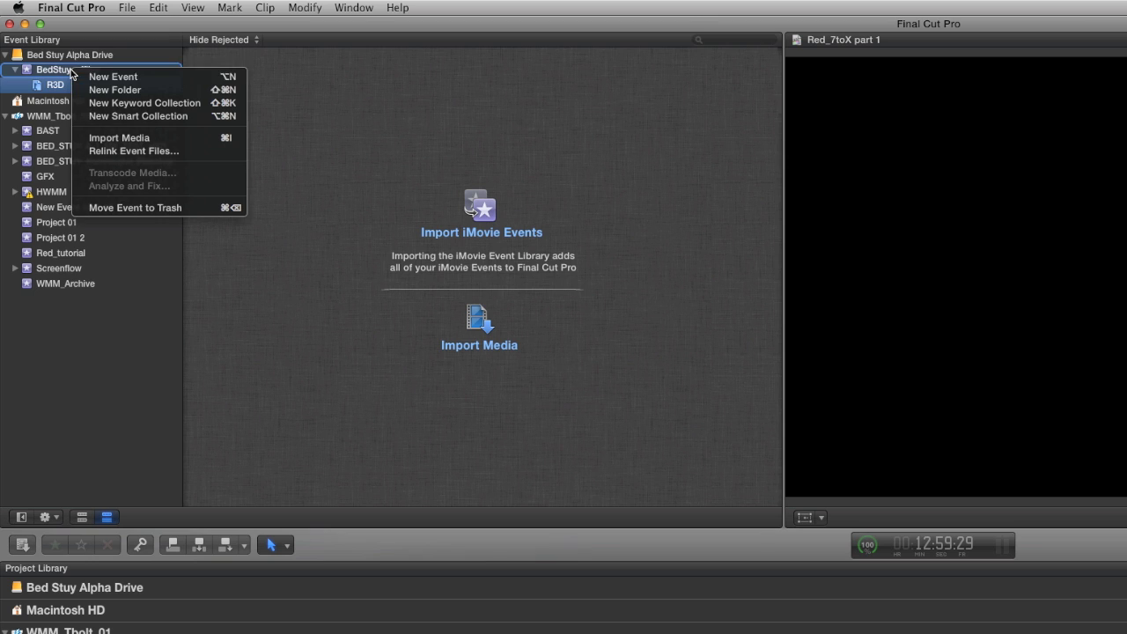
click(96, 104)
text(Sound)
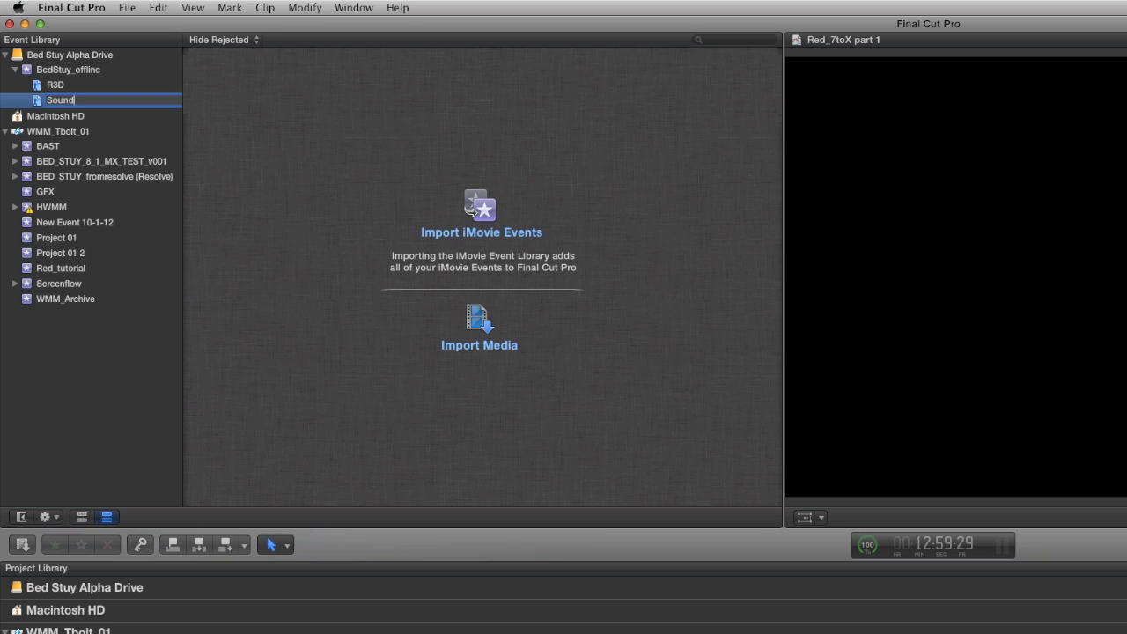
key(Return)
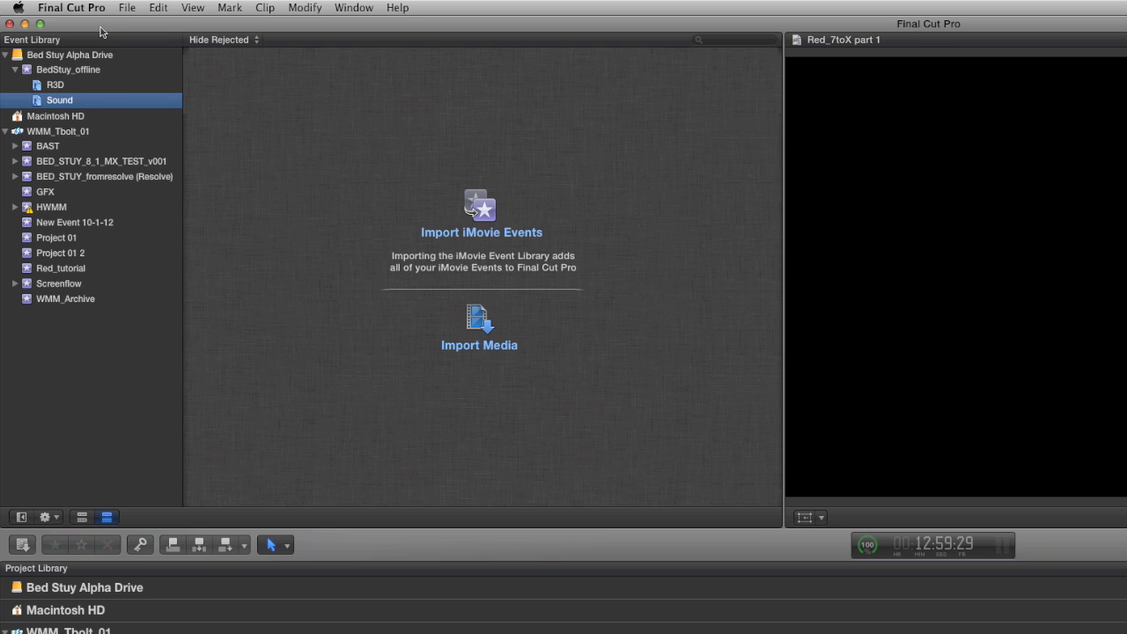
click(92, 9)
click(85, 49)
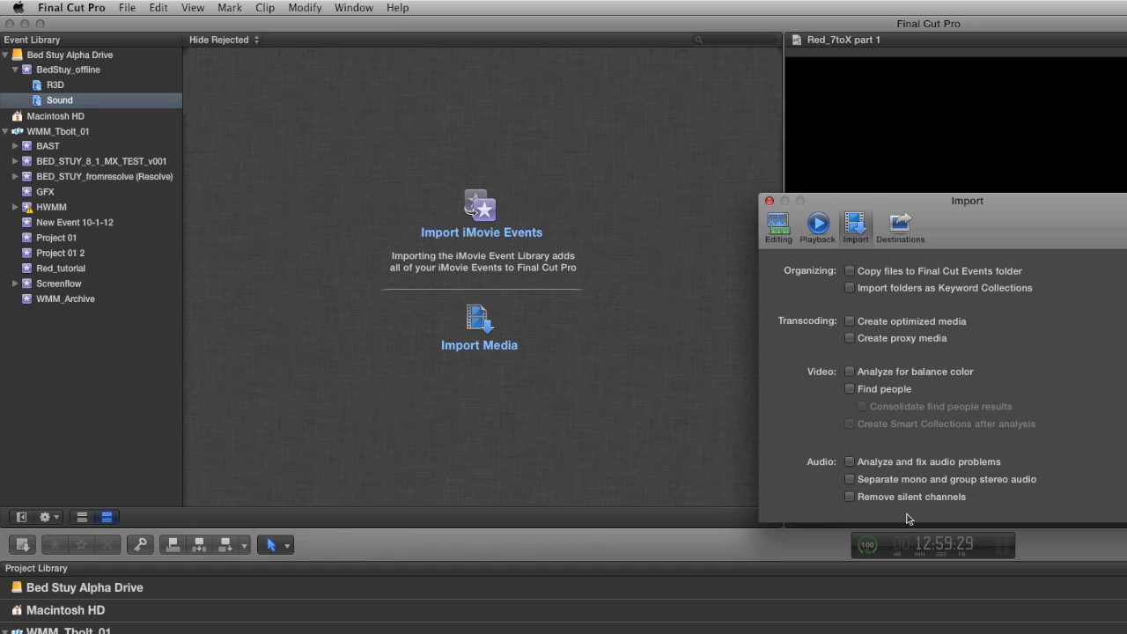
click(768, 203)
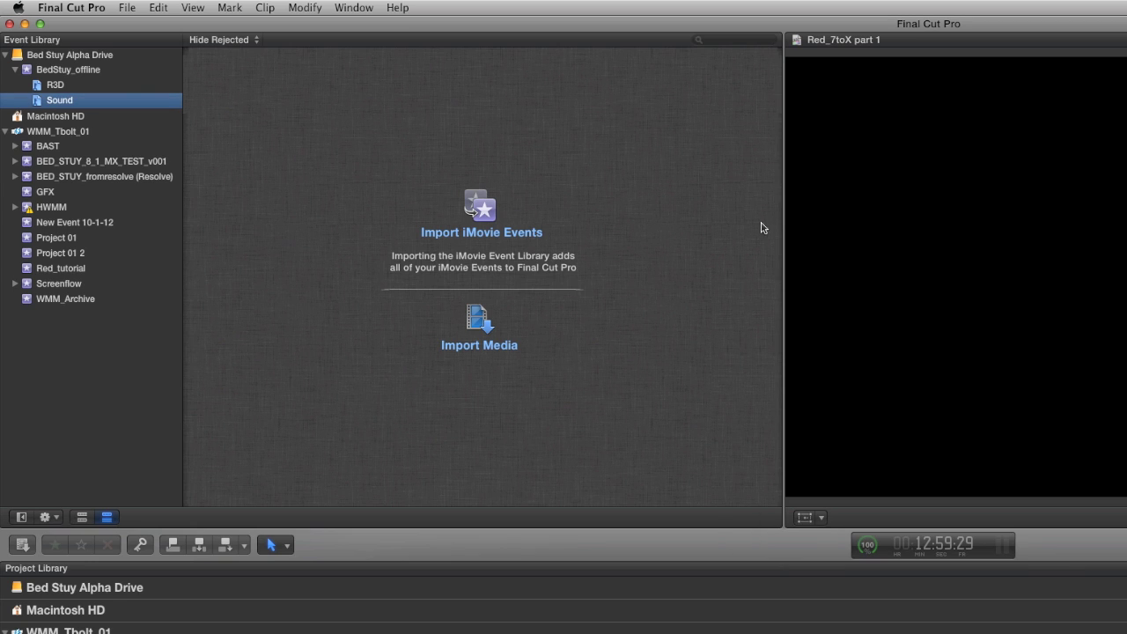
click(55, 85)
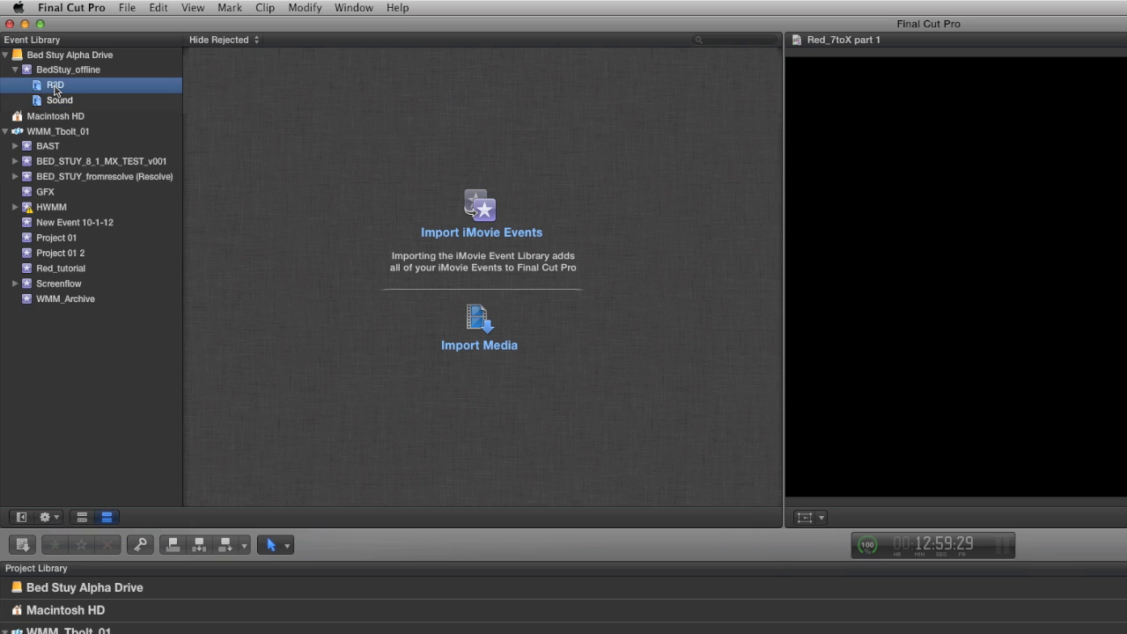
- Drag Roll 1 from Bed Stuy > Day 1 in Finder onto R3D, skipping unsupported files
key(super+Tab)
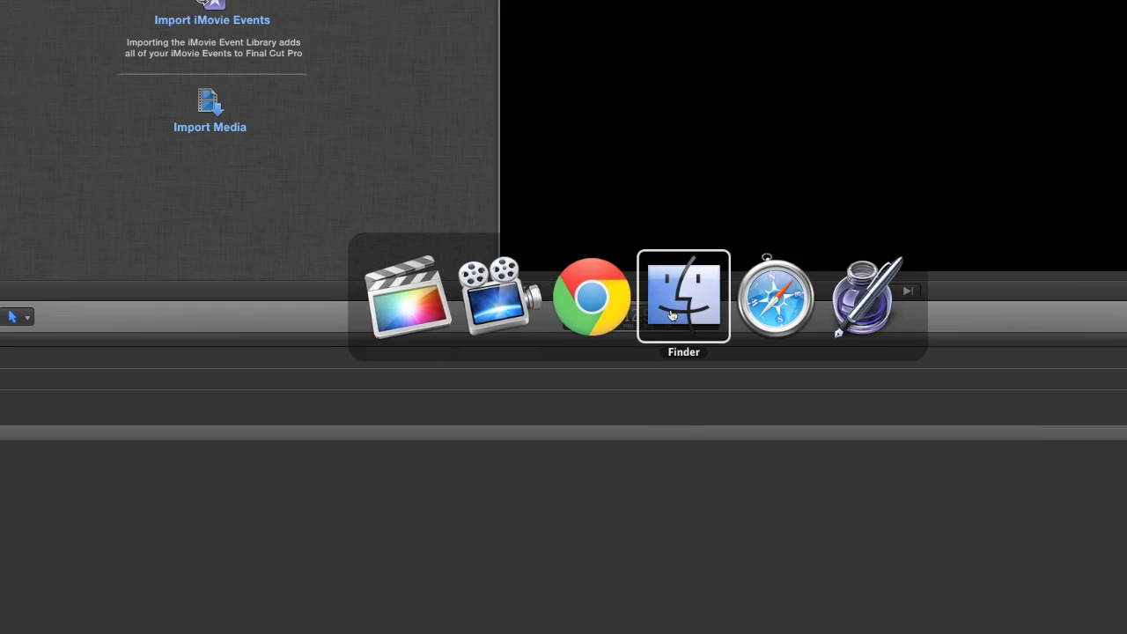
click(977, 528)
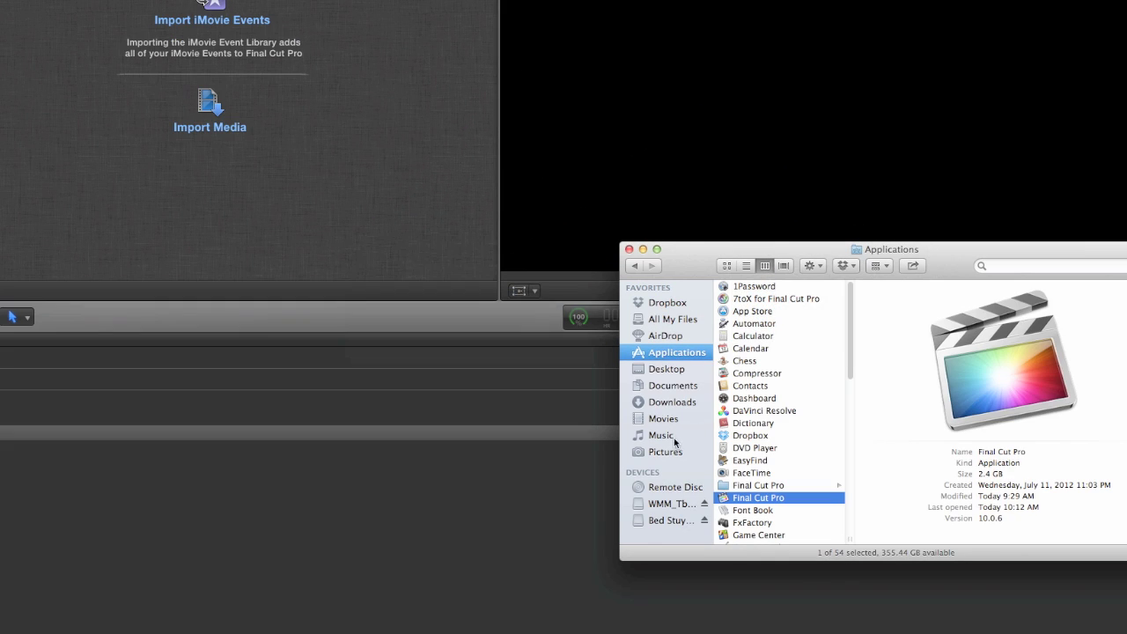
click(668, 521)
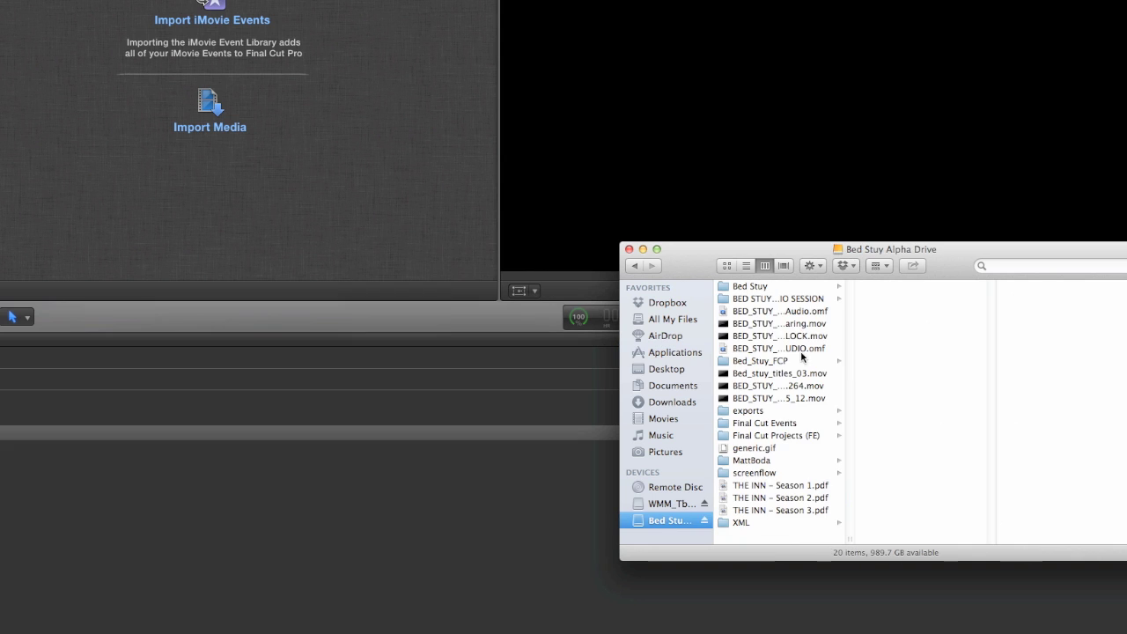
click(747, 299)
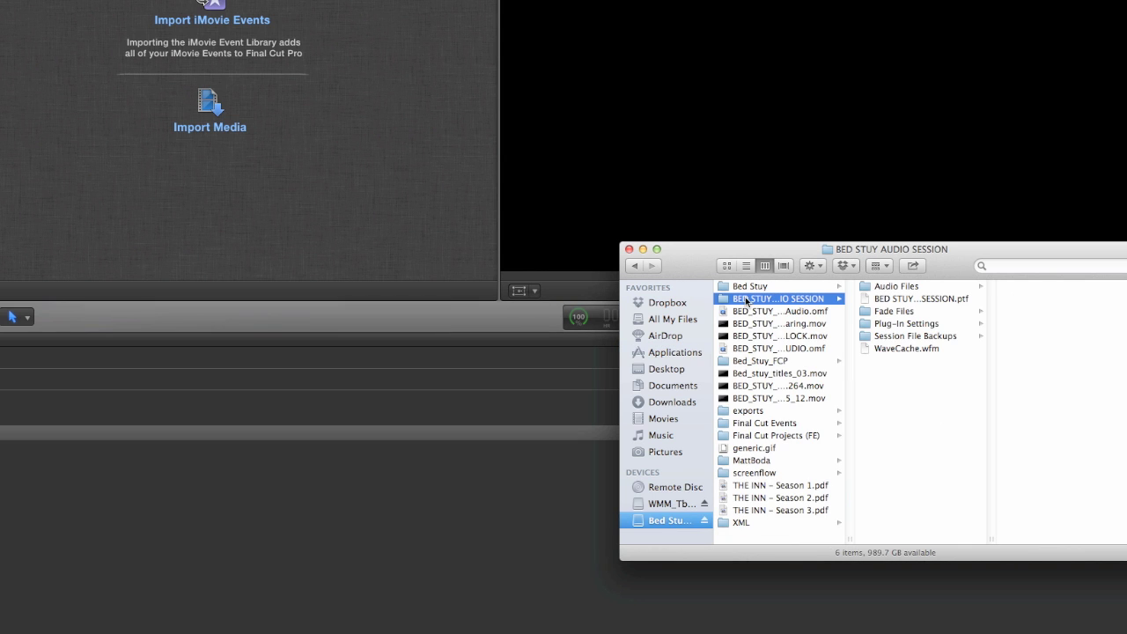
click(745, 288)
click(883, 337)
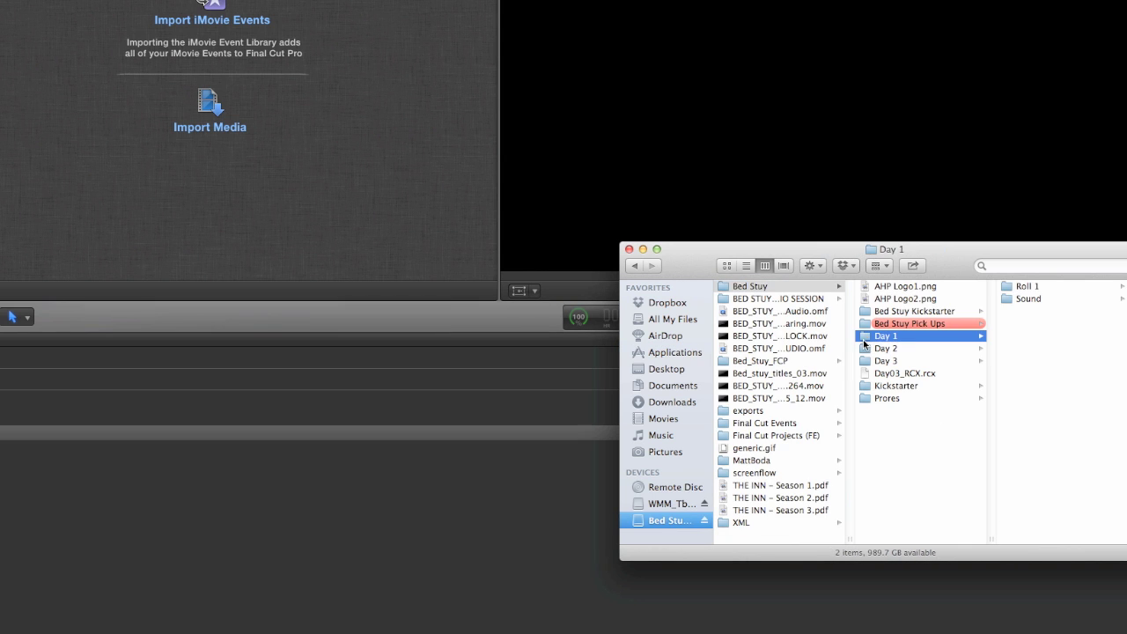
click(1008, 287)
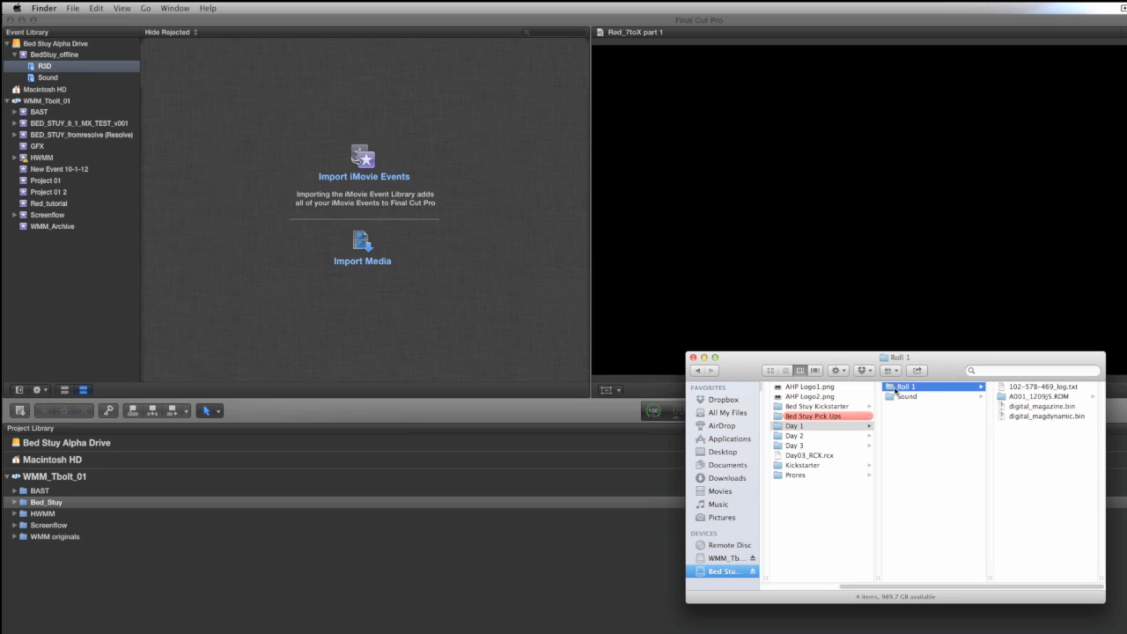
drag(891, 390, 49, 69)
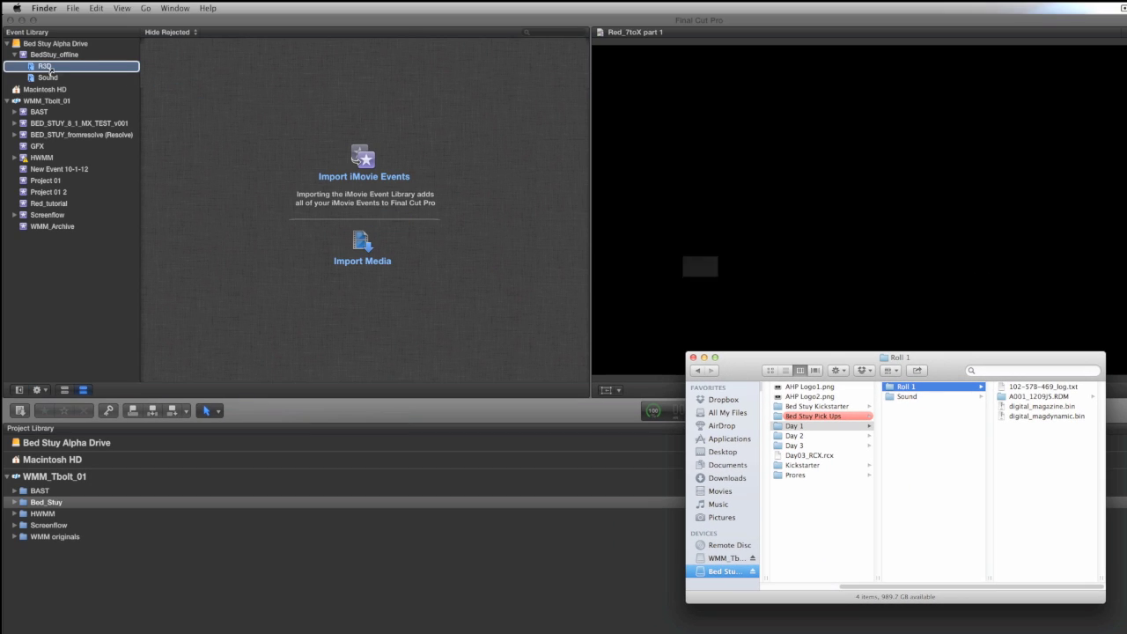
click(543, 270)
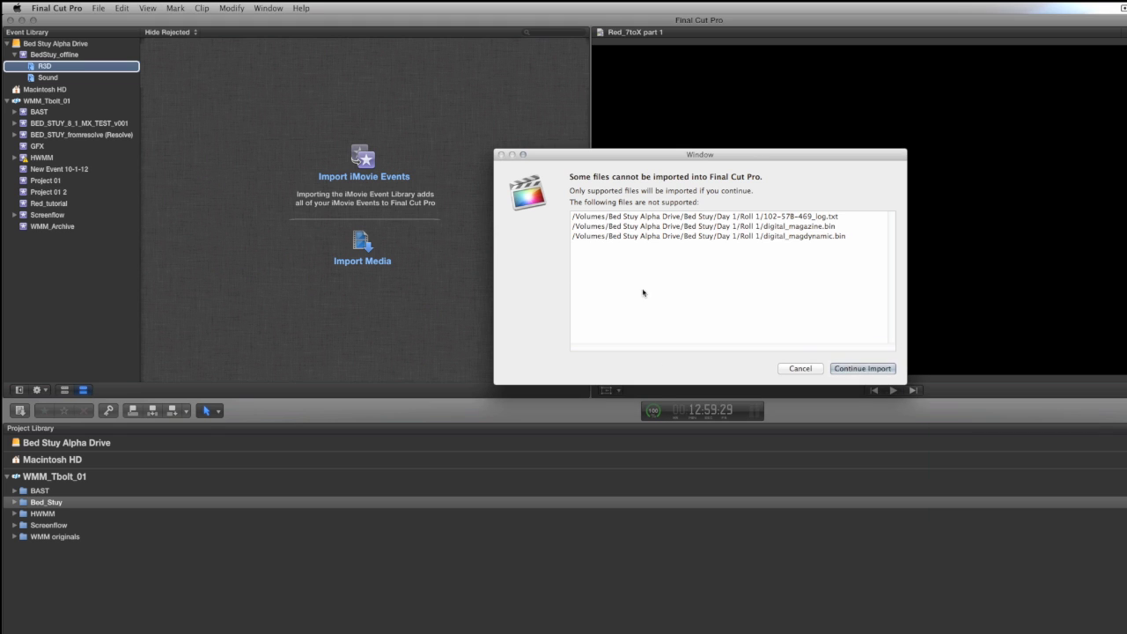
click(850, 368)
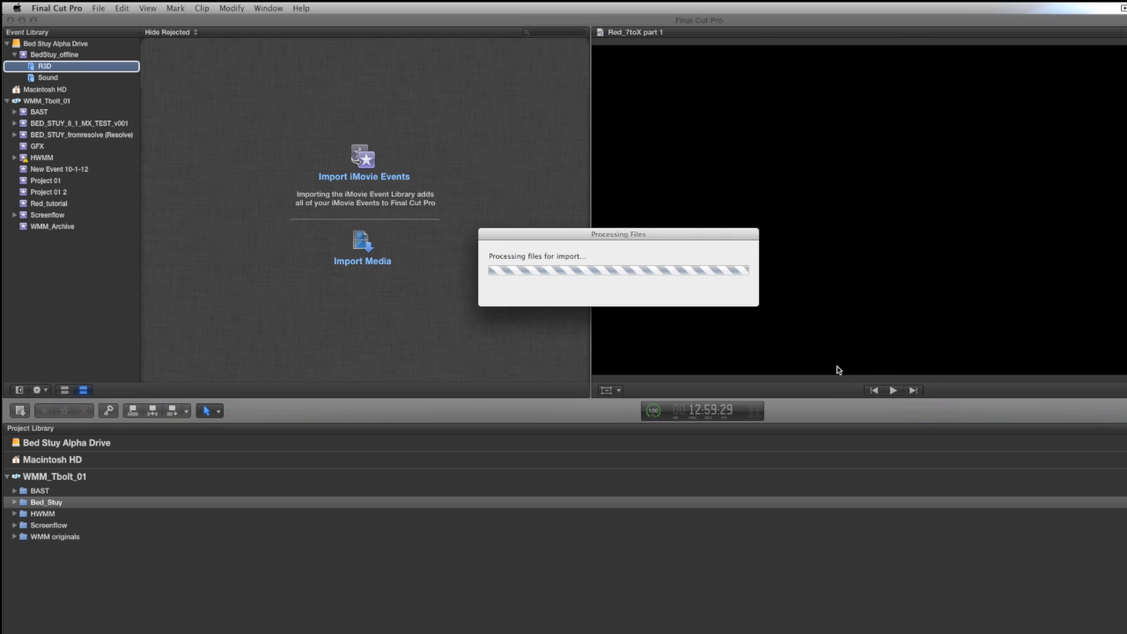
- Import Roll 2 through Roll 7 from Day 2 into R3D, skipping unsupported files
key(super+Tab)
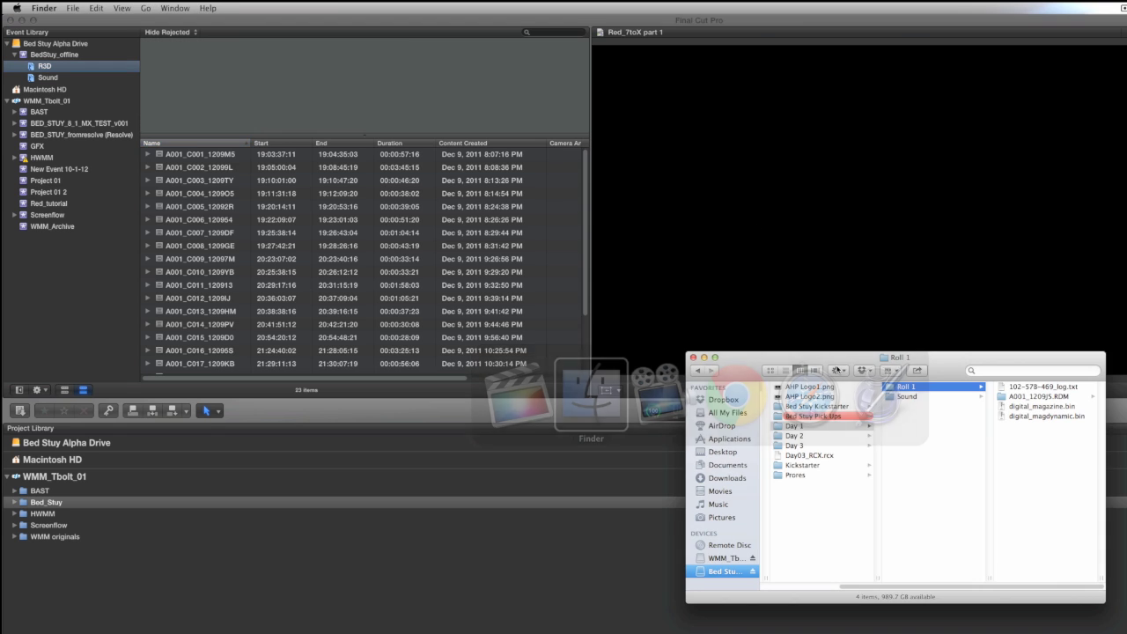
click(819, 435)
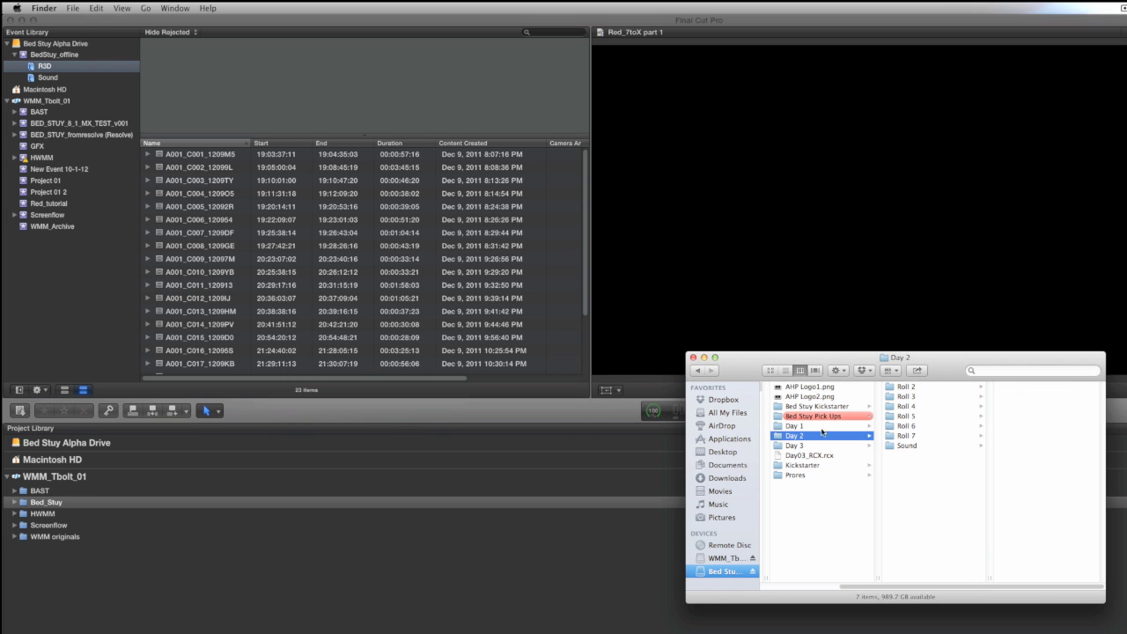
click(888, 388)
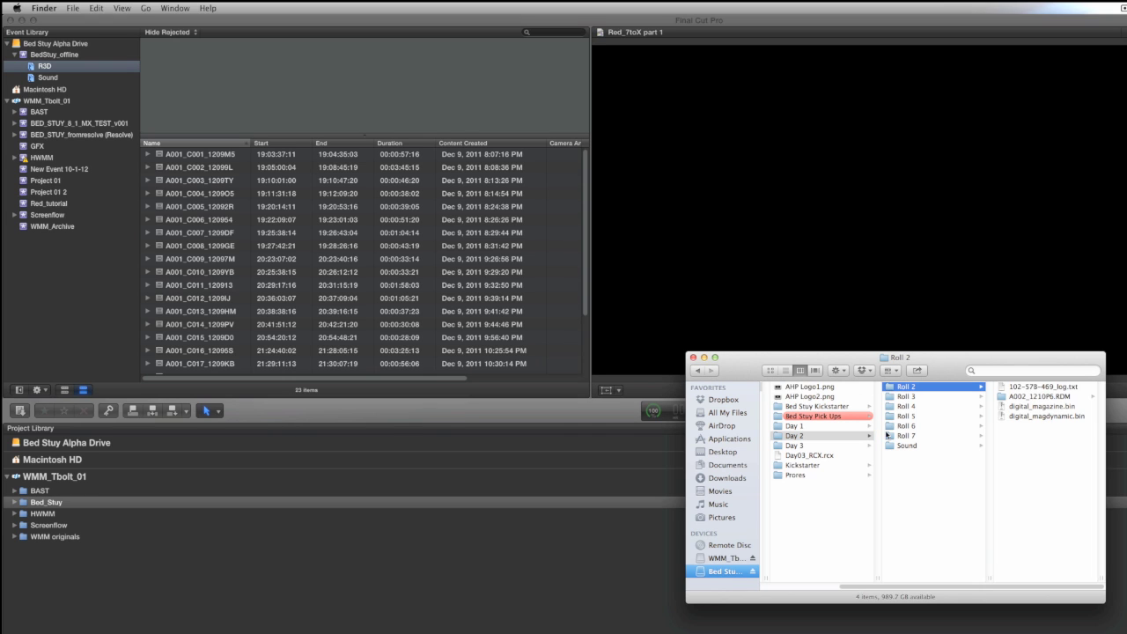
shift+click(887, 435)
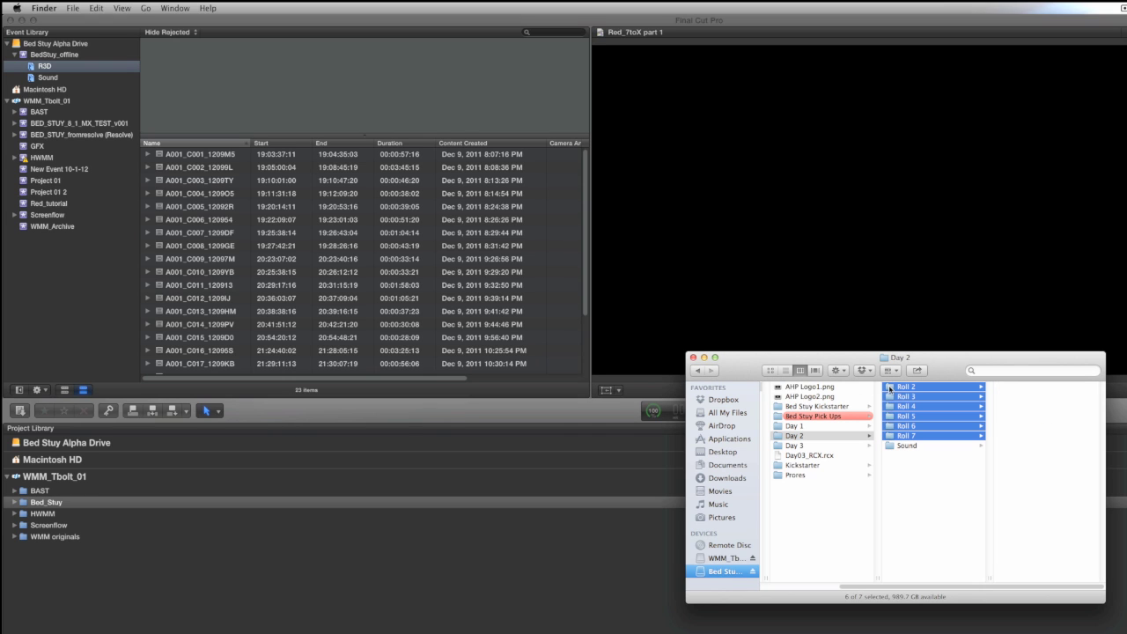
drag(889, 390, 39, 67)
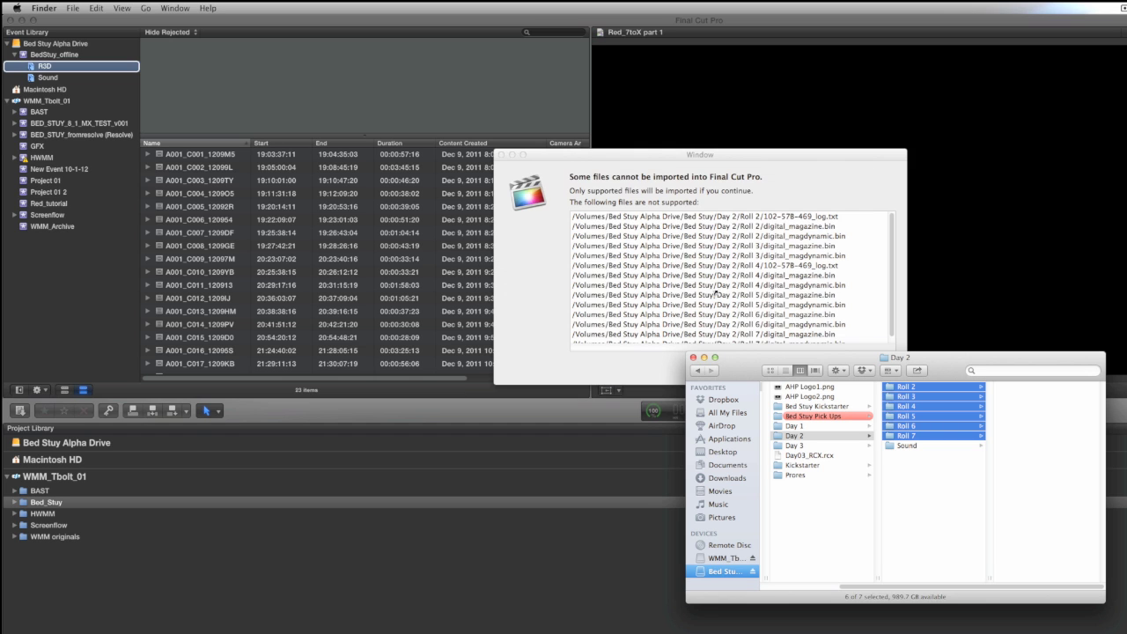
click(551, 253)
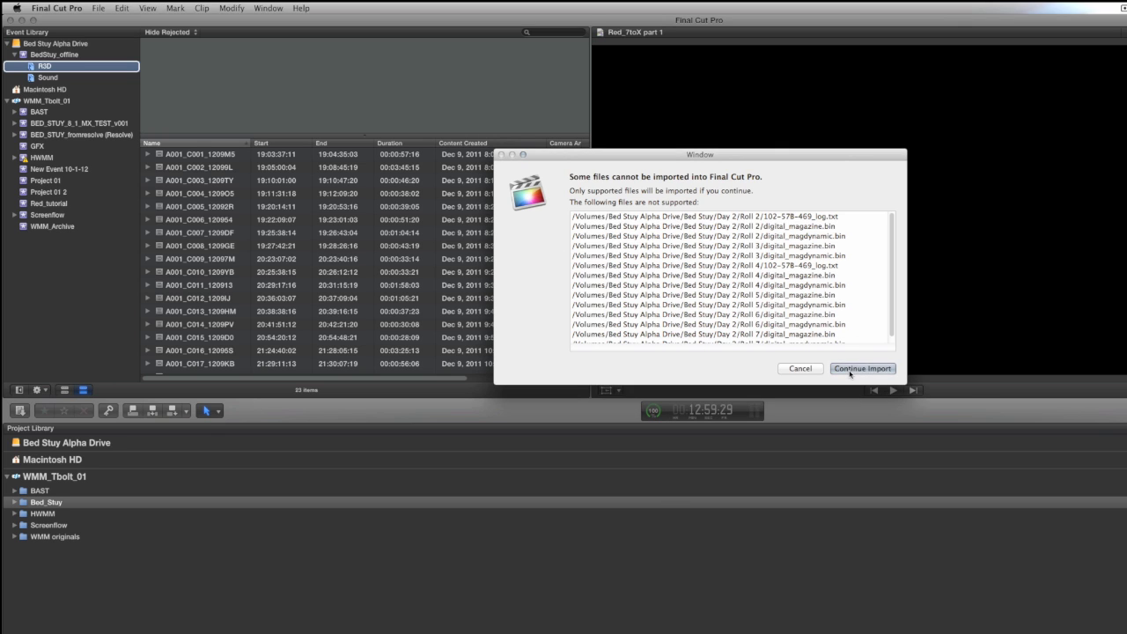
click(850, 370)
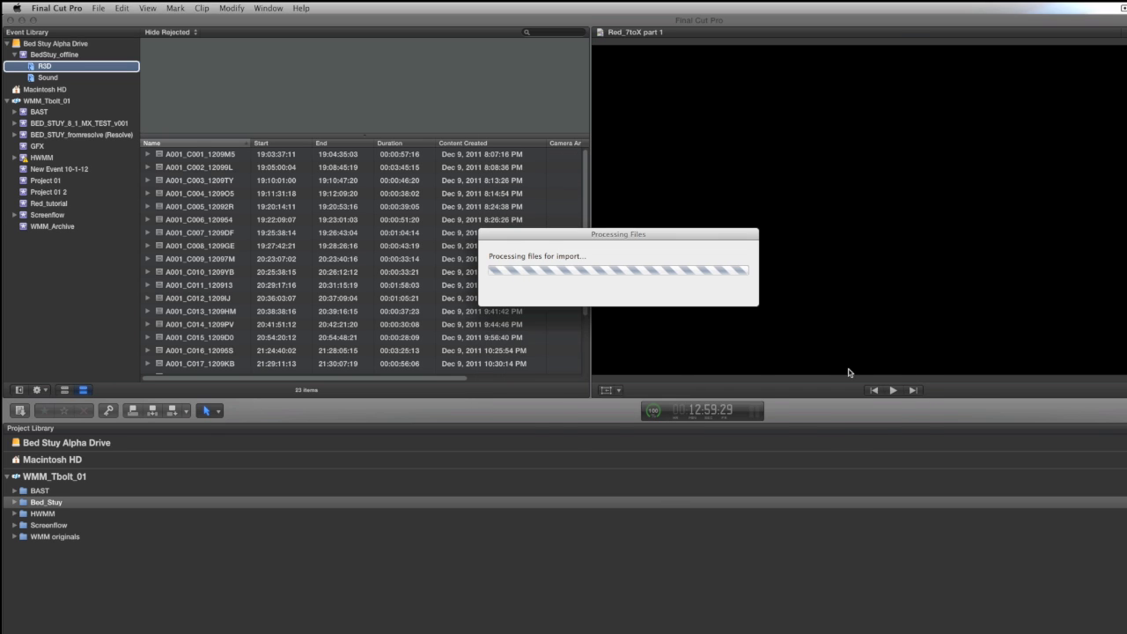
- Drag Roll 8 through Roll 12 from the Day 3 folder onto the R3D event
key(super+Tab)
key(Escape)
key(super+Tab)
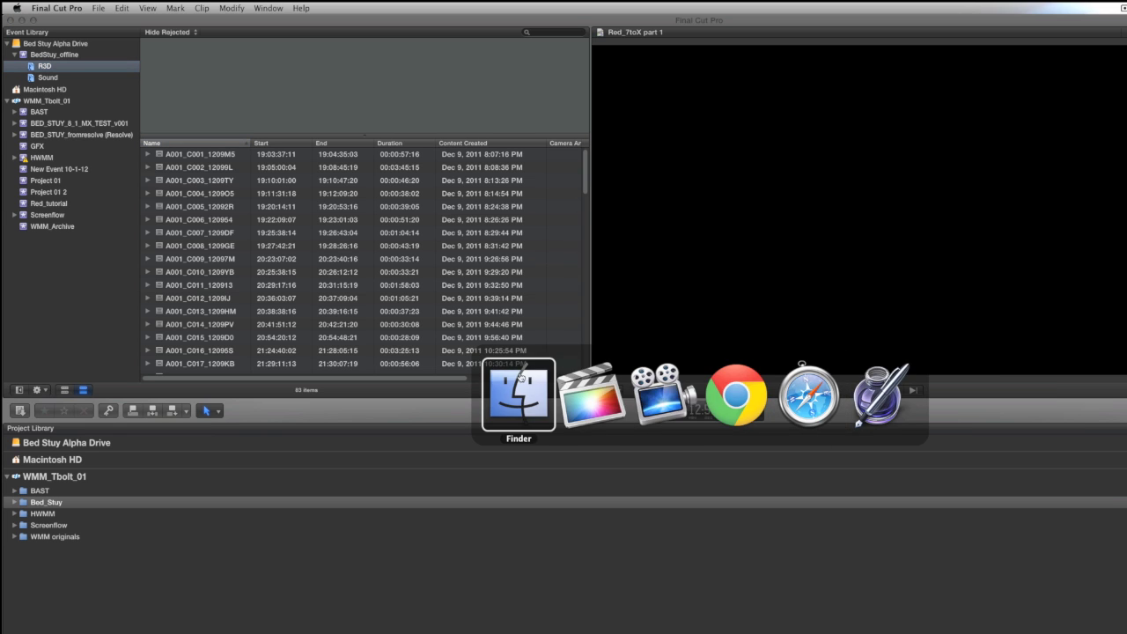
click(796, 446)
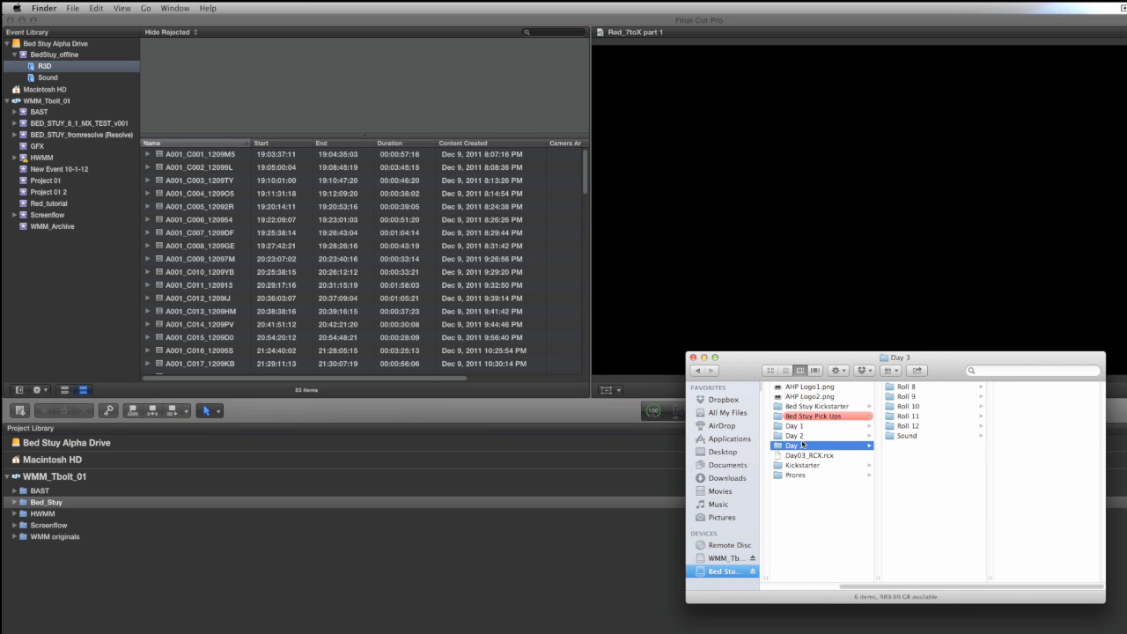
click(888, 388)
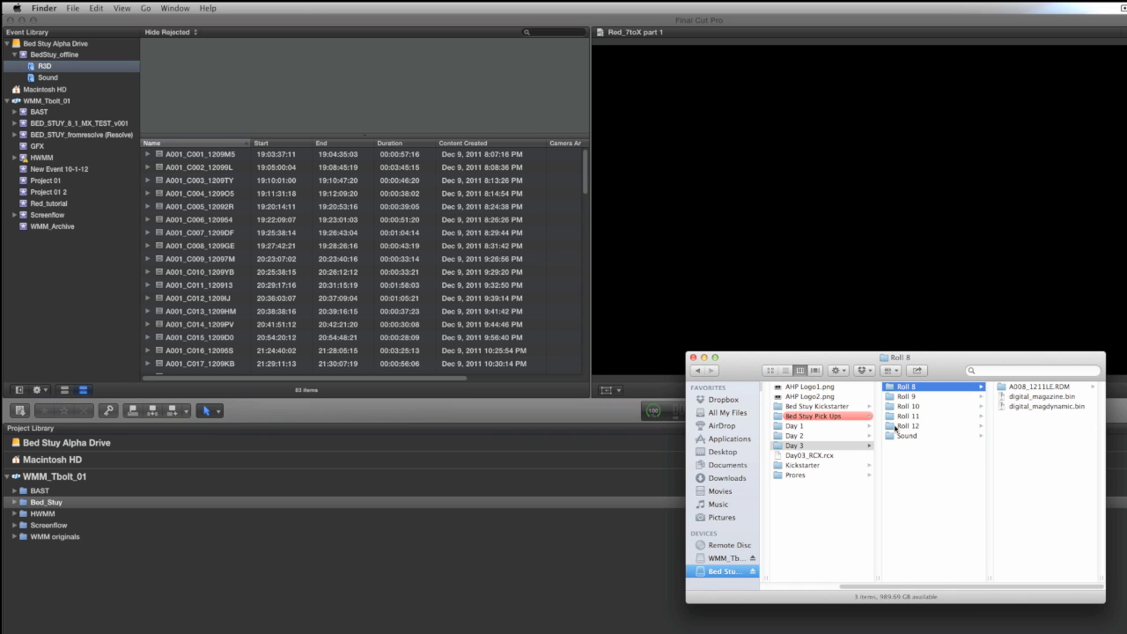
shift+click(892, 429)
drag(889, 389, 56, 68)
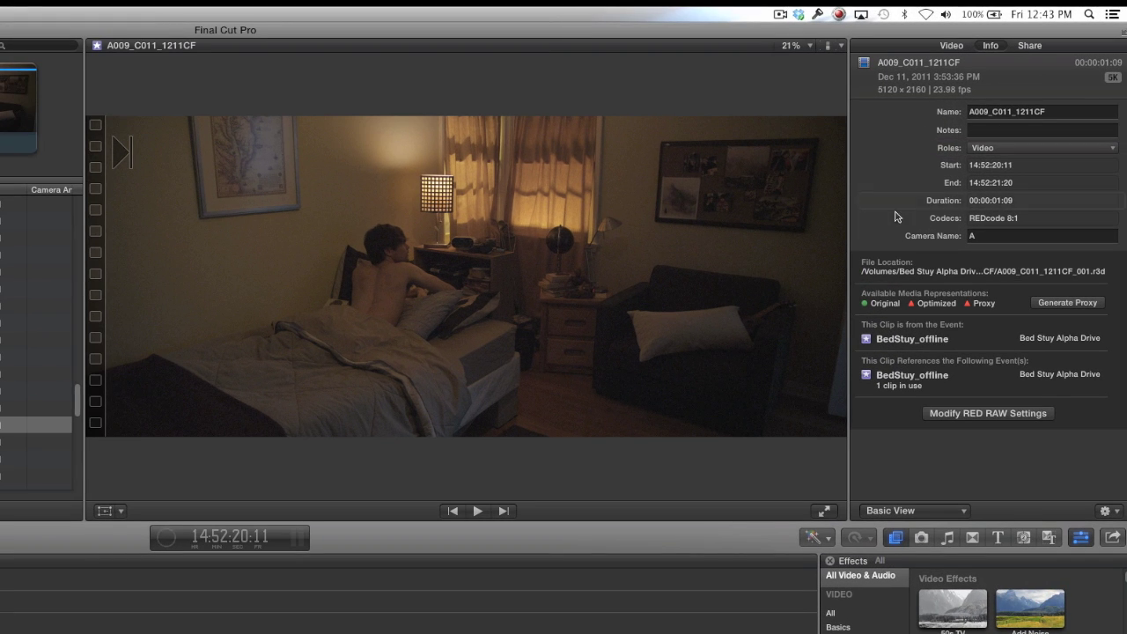
- Give A009_C011_1211CF REDcolor3 and REDgamma3, lower its Shadow slider, and show the RGB Overlay scope
click(953, 414)
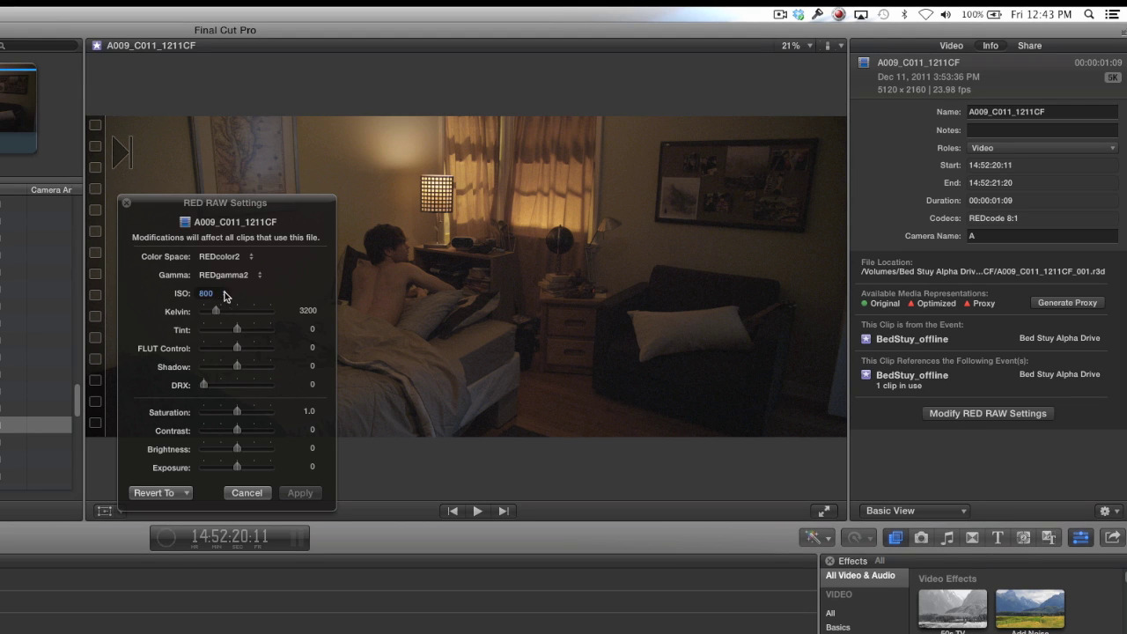
click(212, 262)
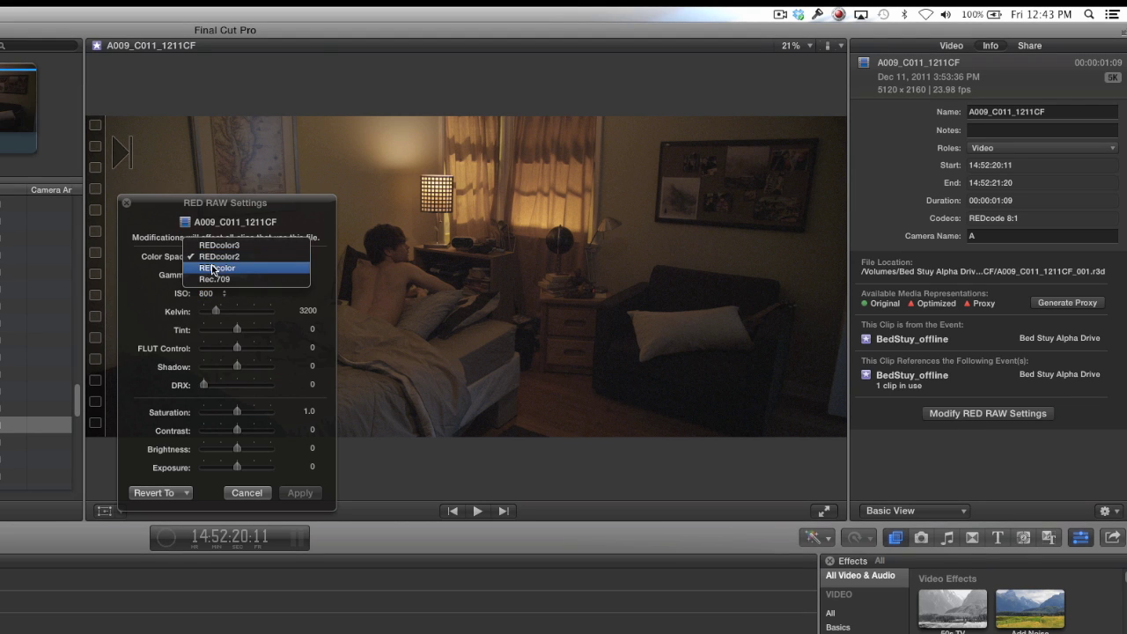
click(212, 262)
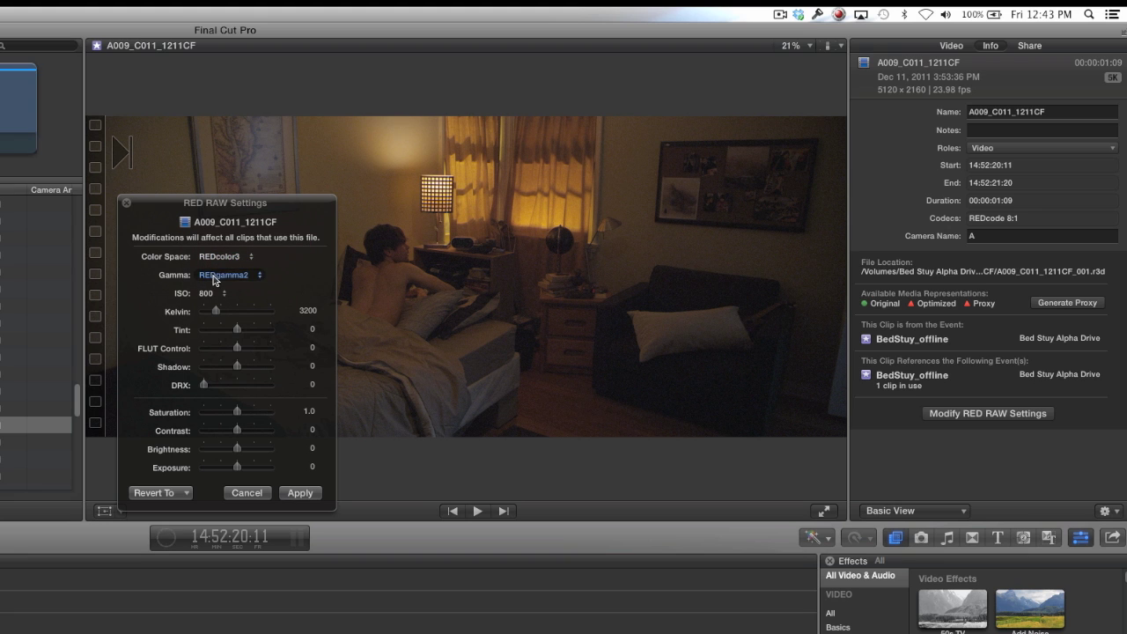
click(214, 276)
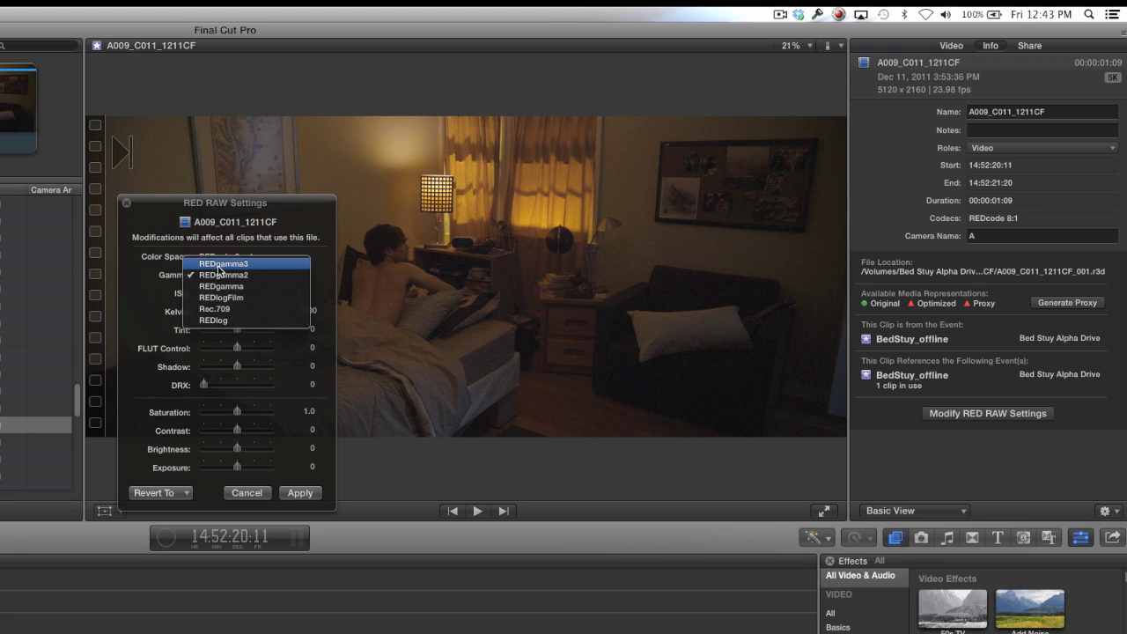
click(218, 265)
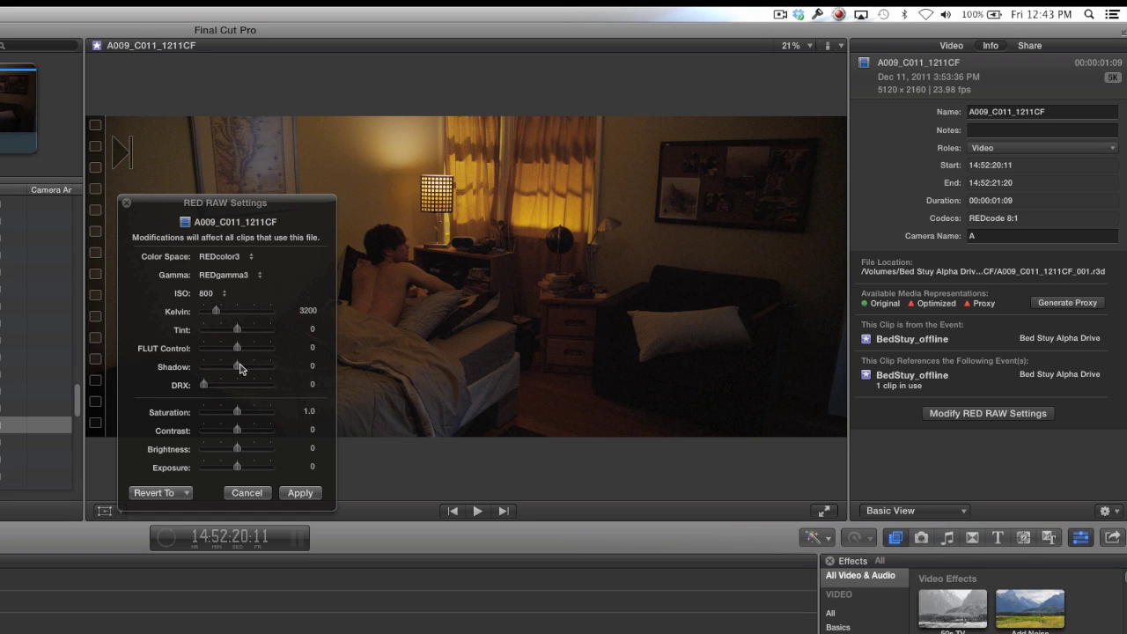
drag(241, 368, 234, 370)
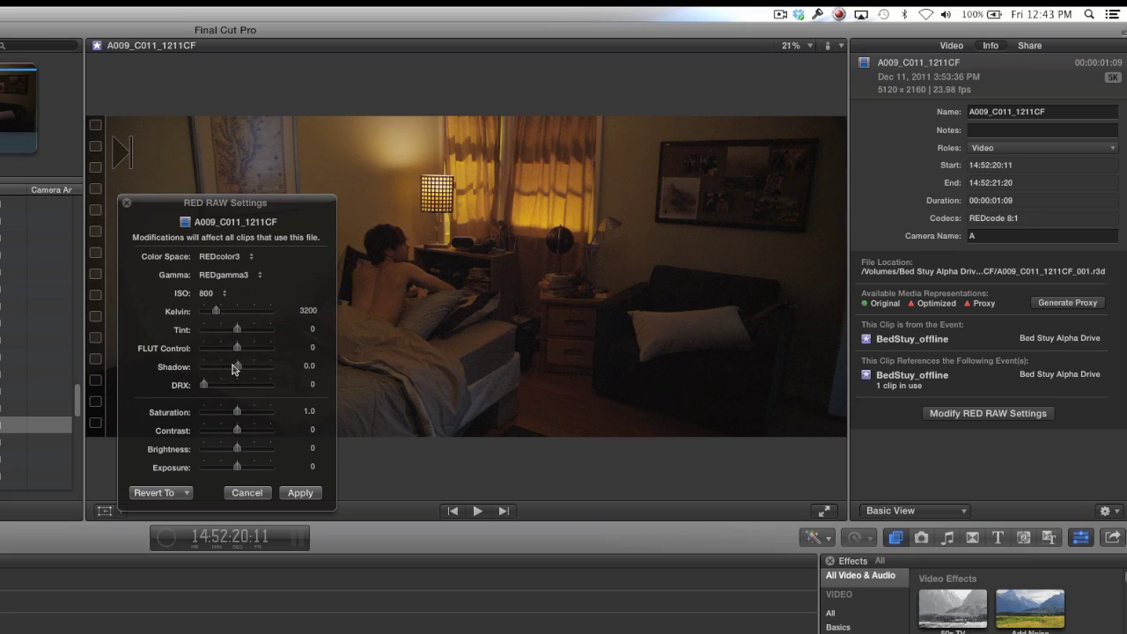
key(super+7)
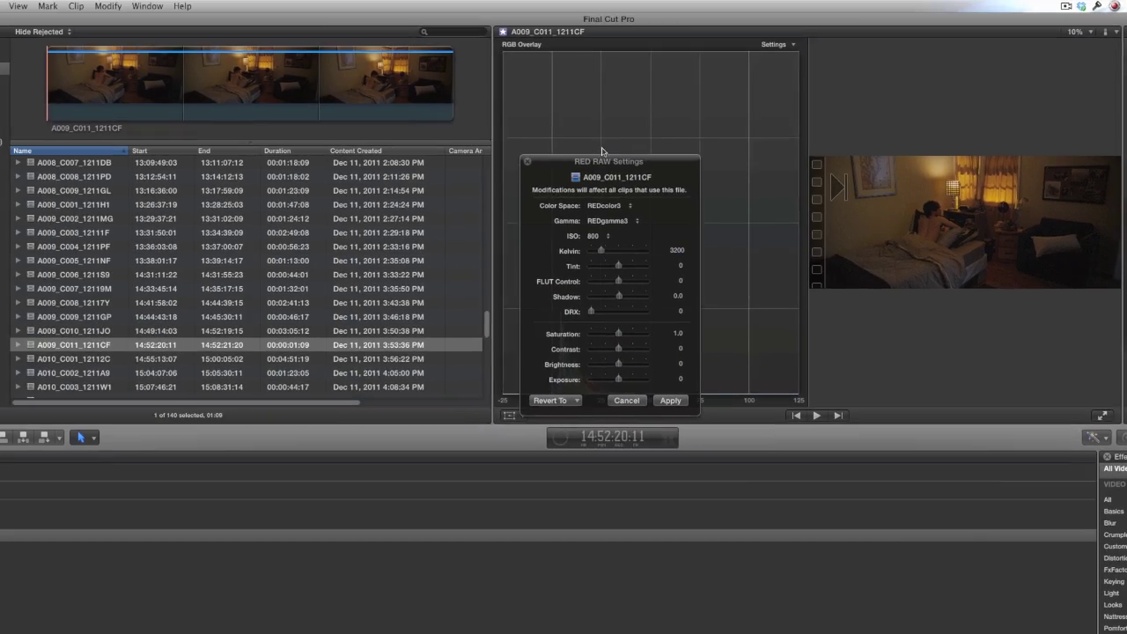
- Try Brightness and ISO tweaks, then cancel and close RED RAW Settings, keeping REDcolor2/REDgamma2
drag(608, 162, 380, 143)
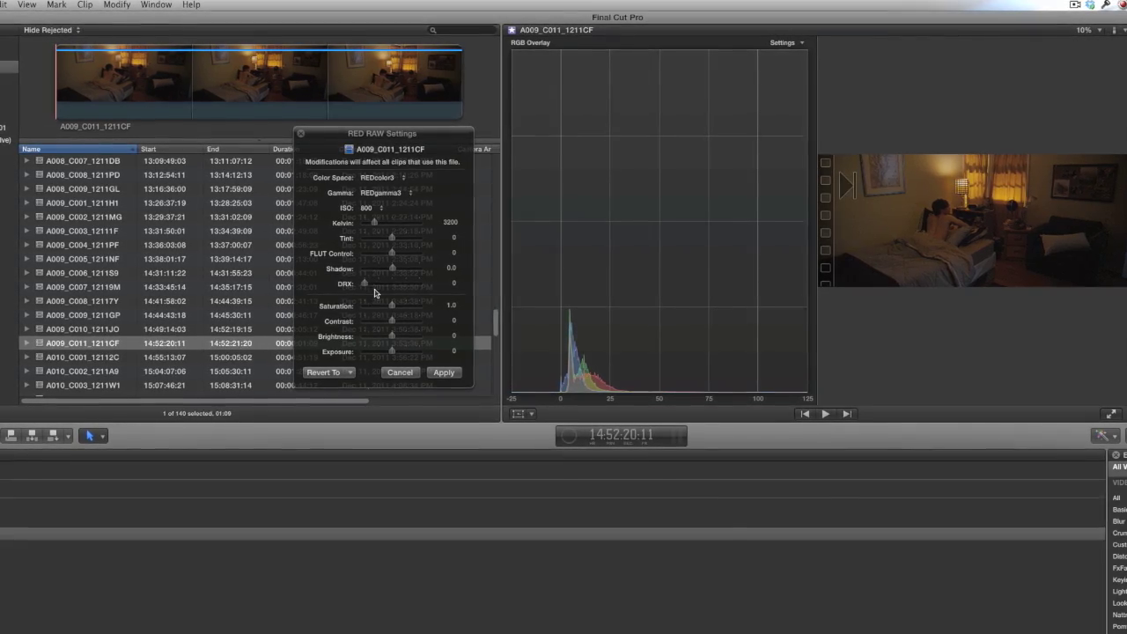
drag(392, 336, 419, 338)
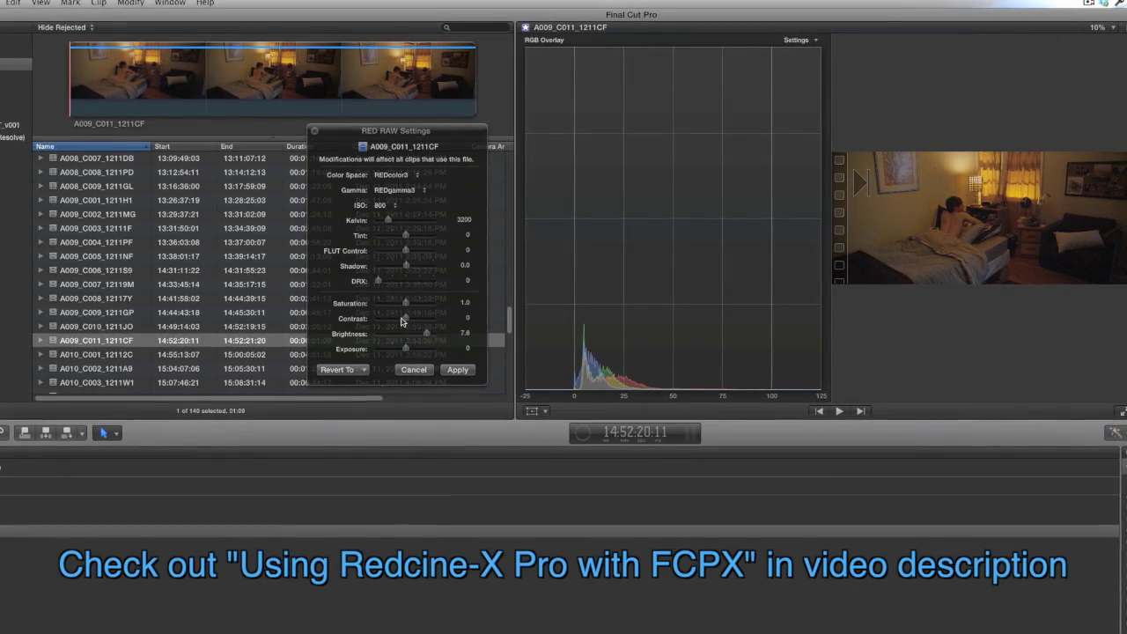
click(379, 205)
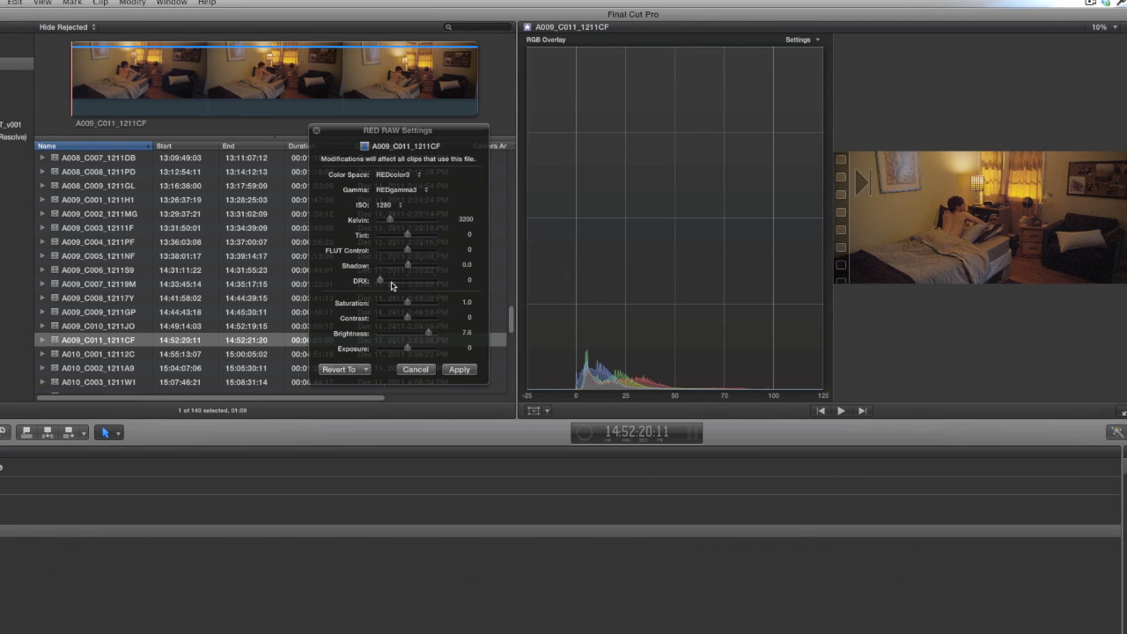
click(414, 369)
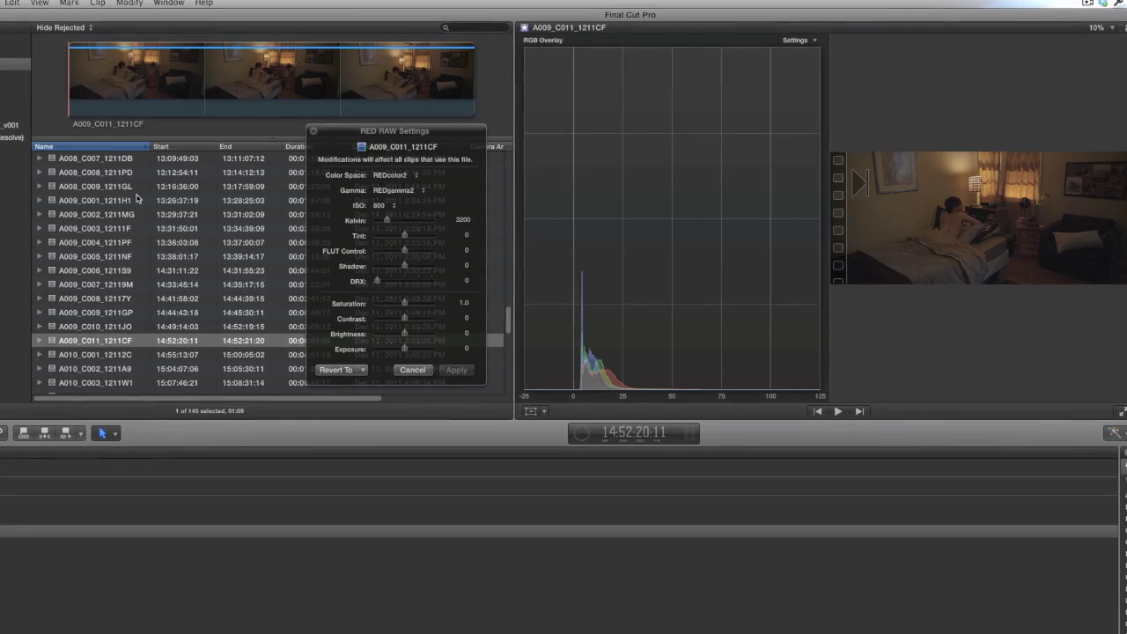
click(309, 132)
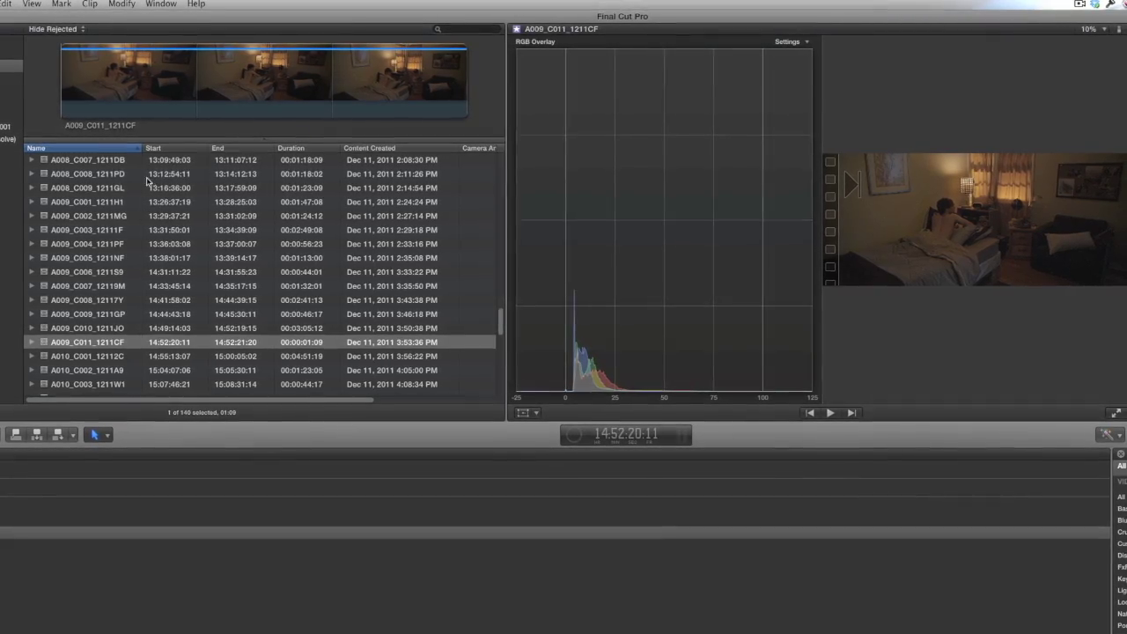
- Select all 140 R3D clips and apply REDcolor3 colour space with REDgamma3 gamma
click(96, 187)
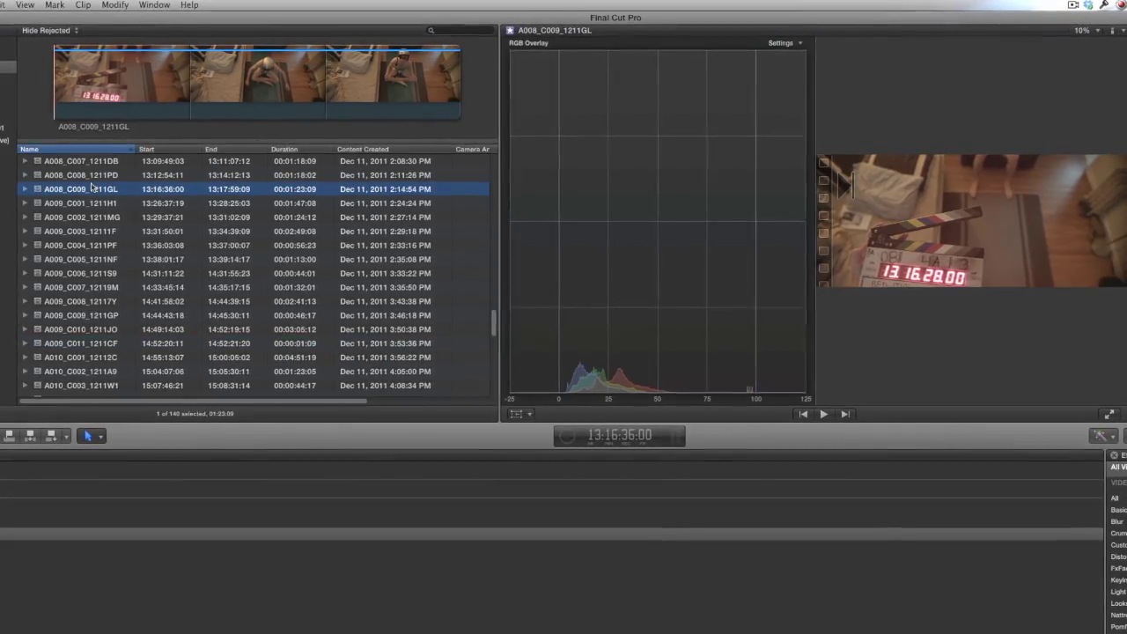
key(super+a)
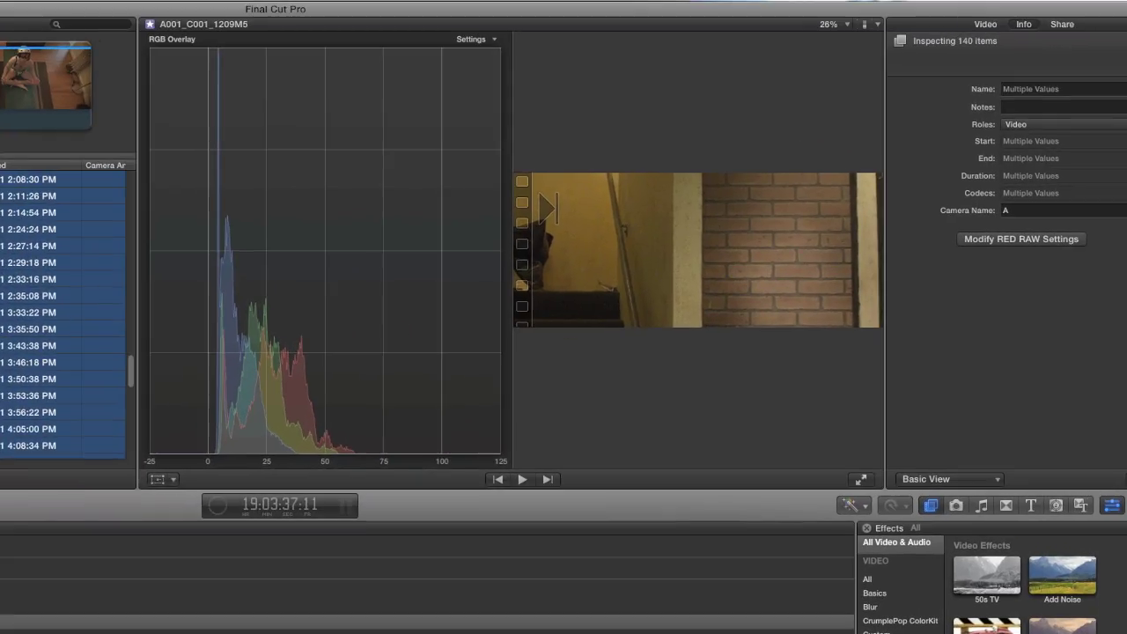
click(1021, 244)
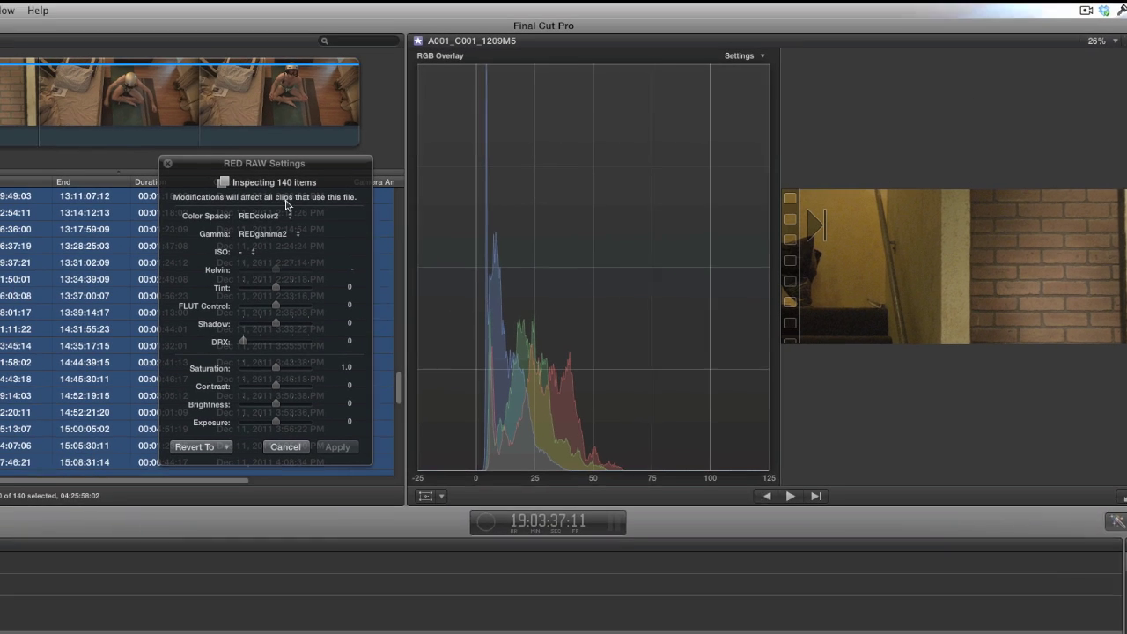
click(258, 216)
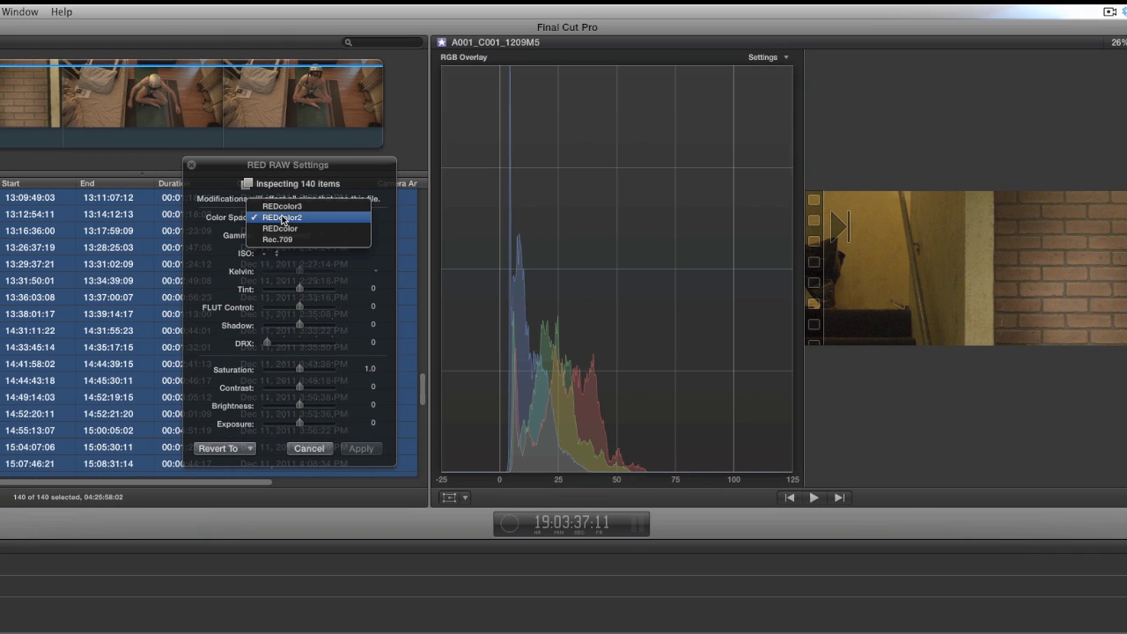
click(256, 221)
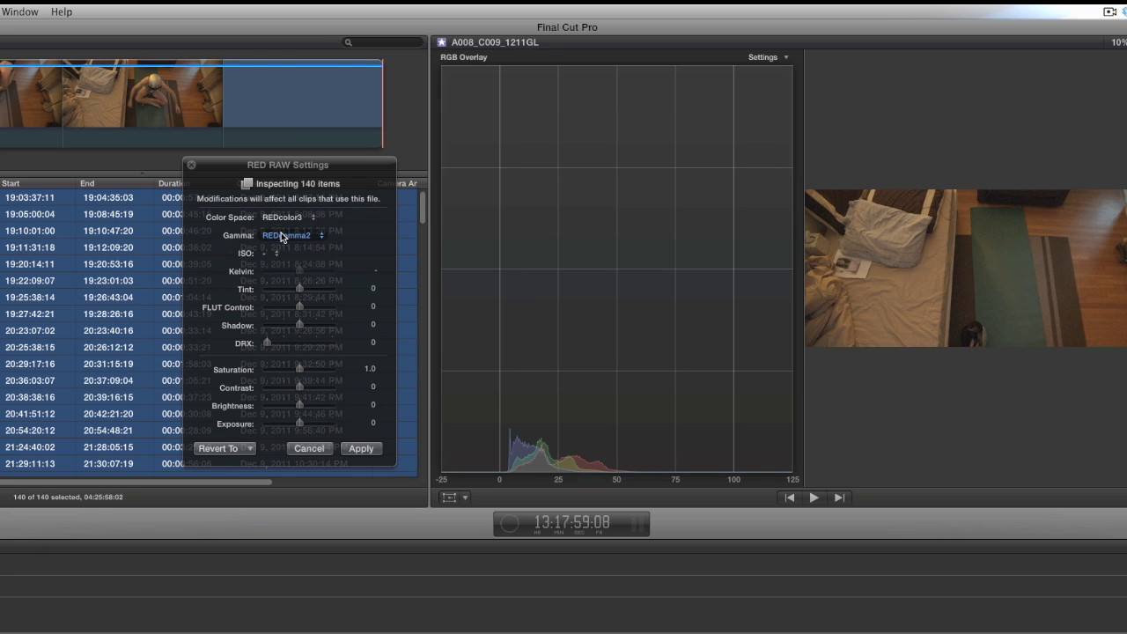
click(282, 234)
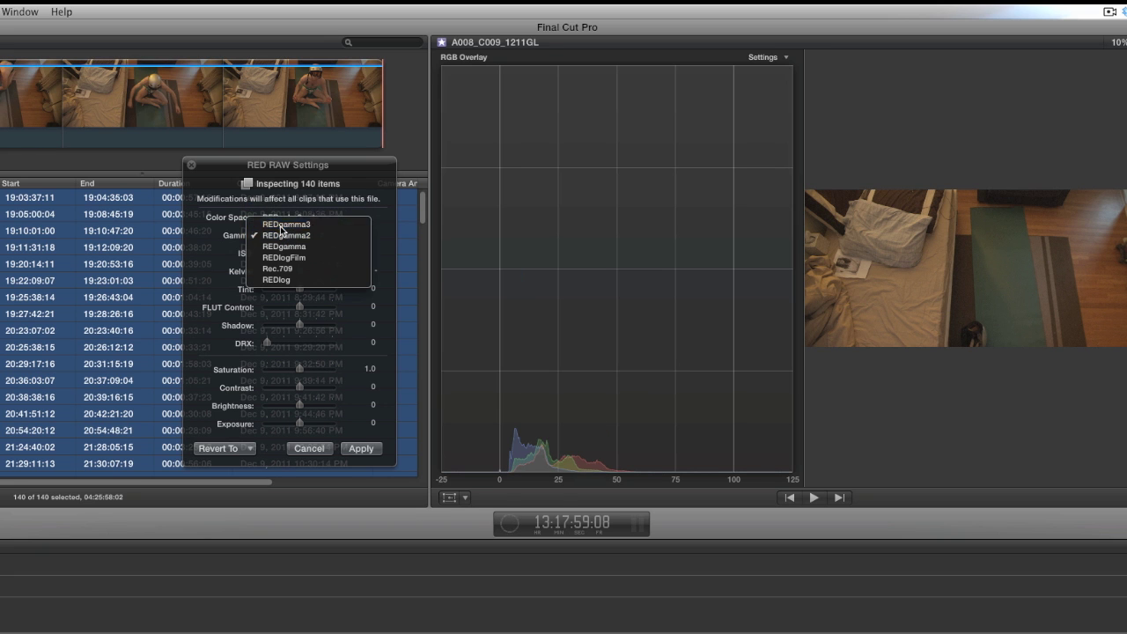
click(284, 224)
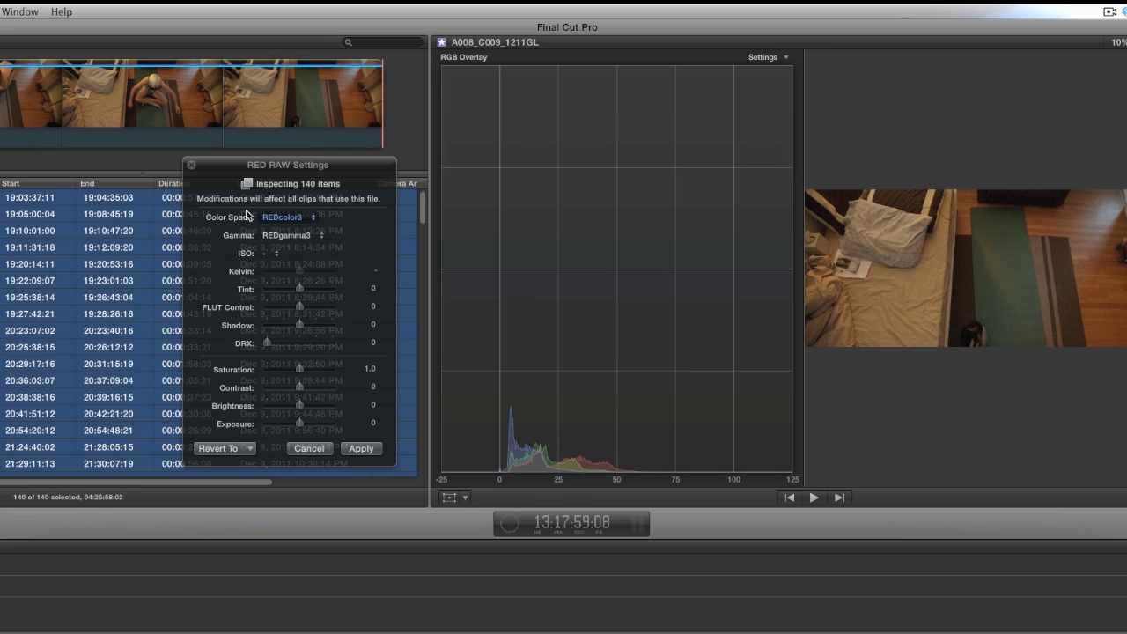
click(357, 451)
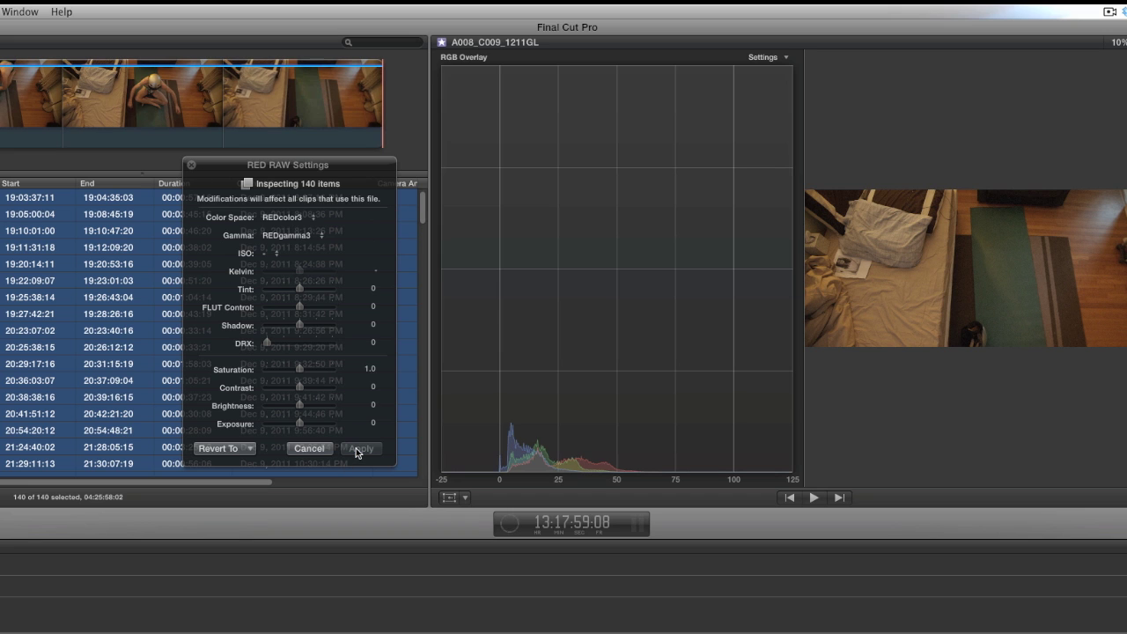
click(189, 166)
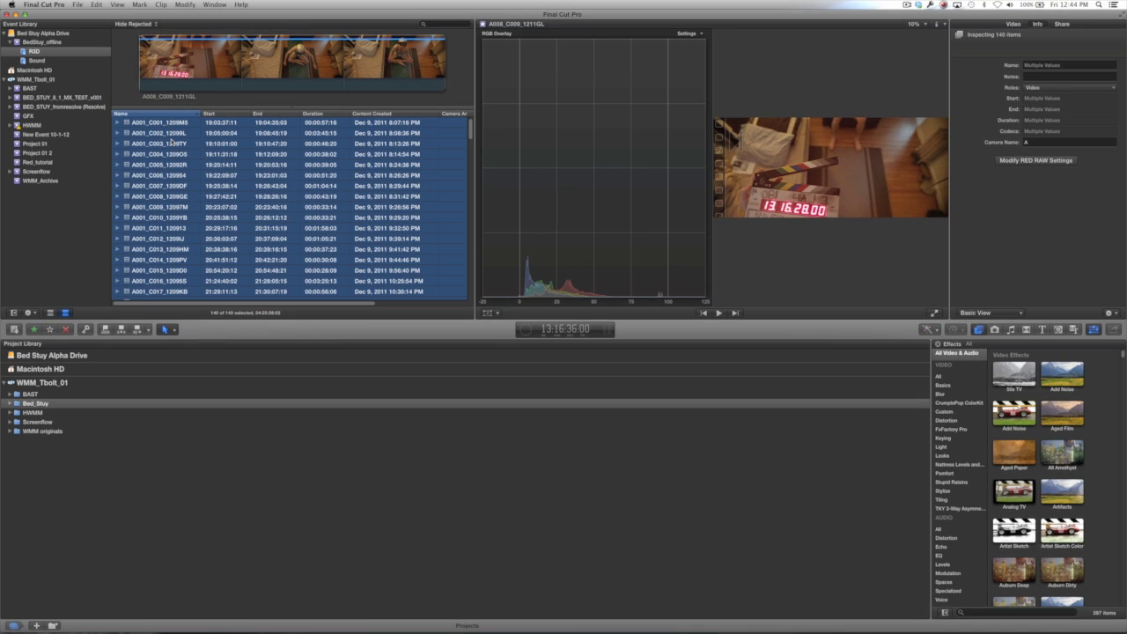
- Step through the R3D clips with the Down Arrow, starting from A001_C003_1209TY
click(171, 143)
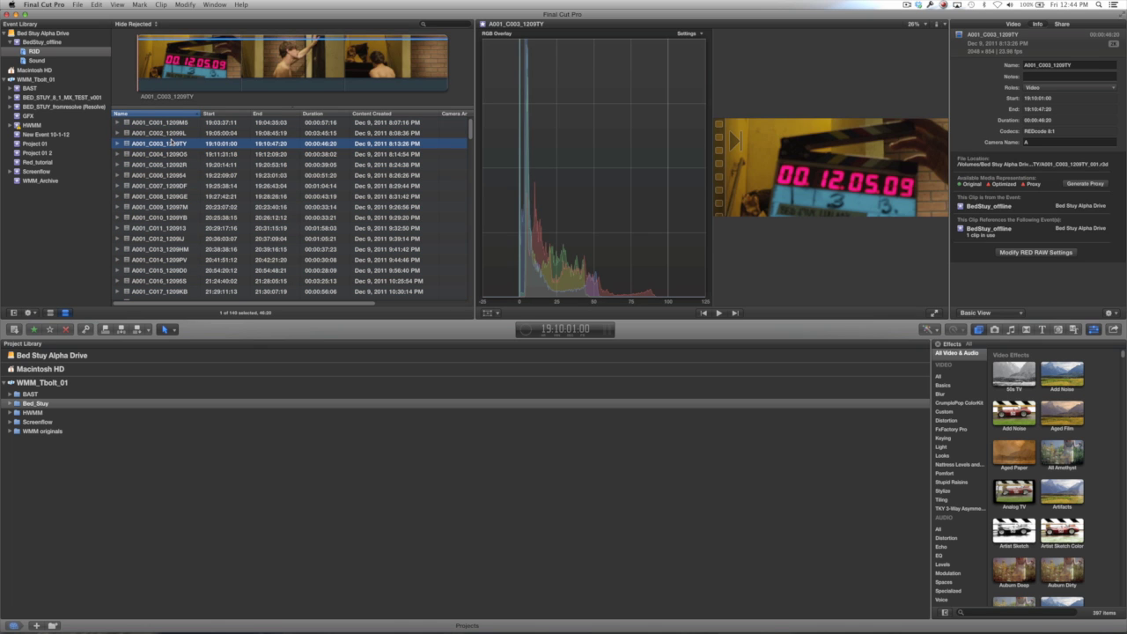
key(Down)
key(Down)
key(Down)
key(Down)
key(Down)
key(Down)
key(Down)
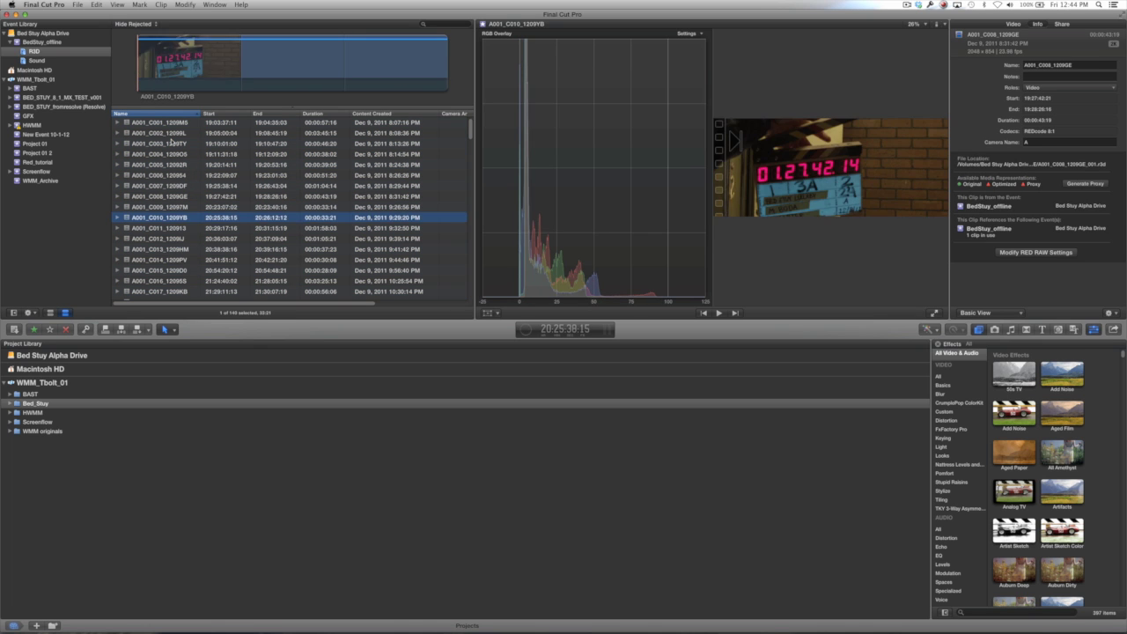
key(Down)
key(Down)
key(Down)
key(Down)
key(Down)
key(Down)
key(Down)
key(Down)
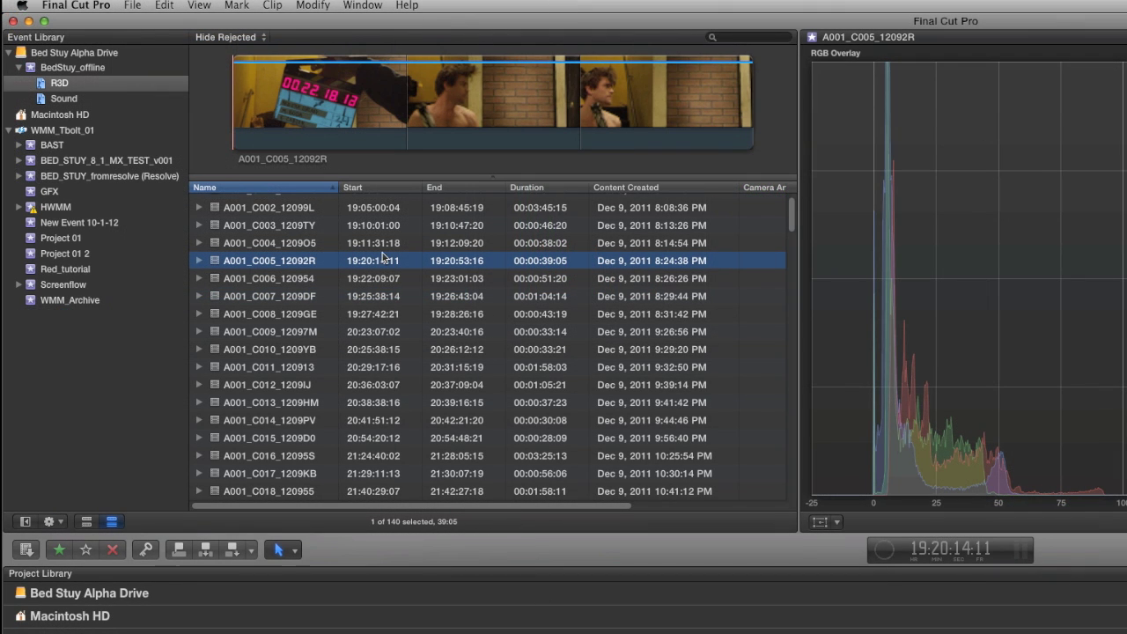
- Add the Frame Size column to the browser list and place it beside Name
right_click(368, 189)
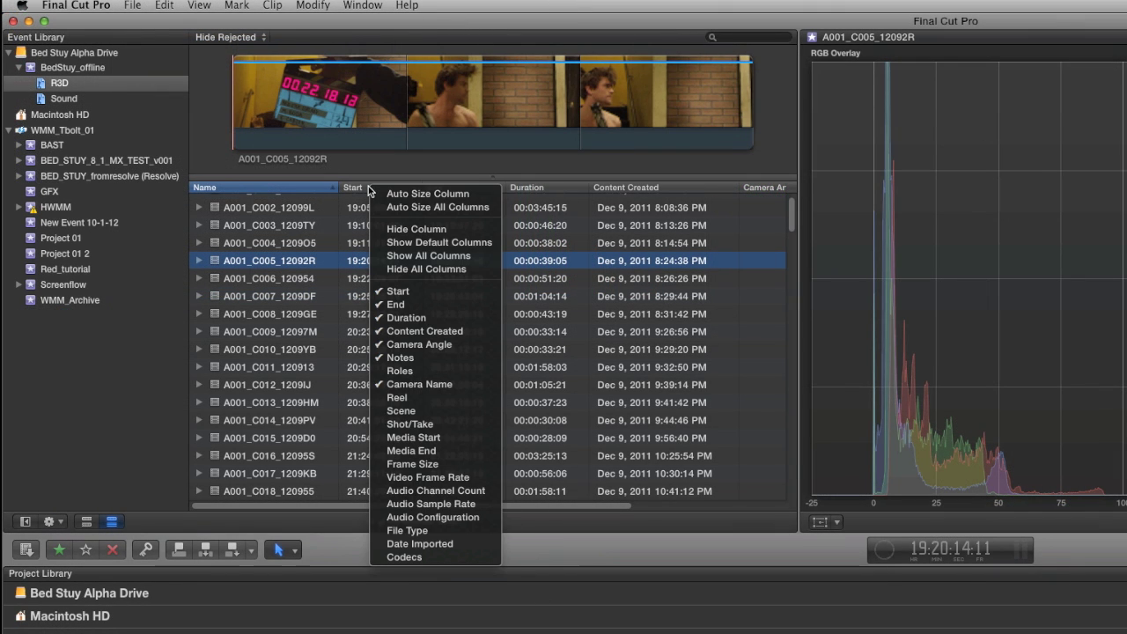
click(418, 464)
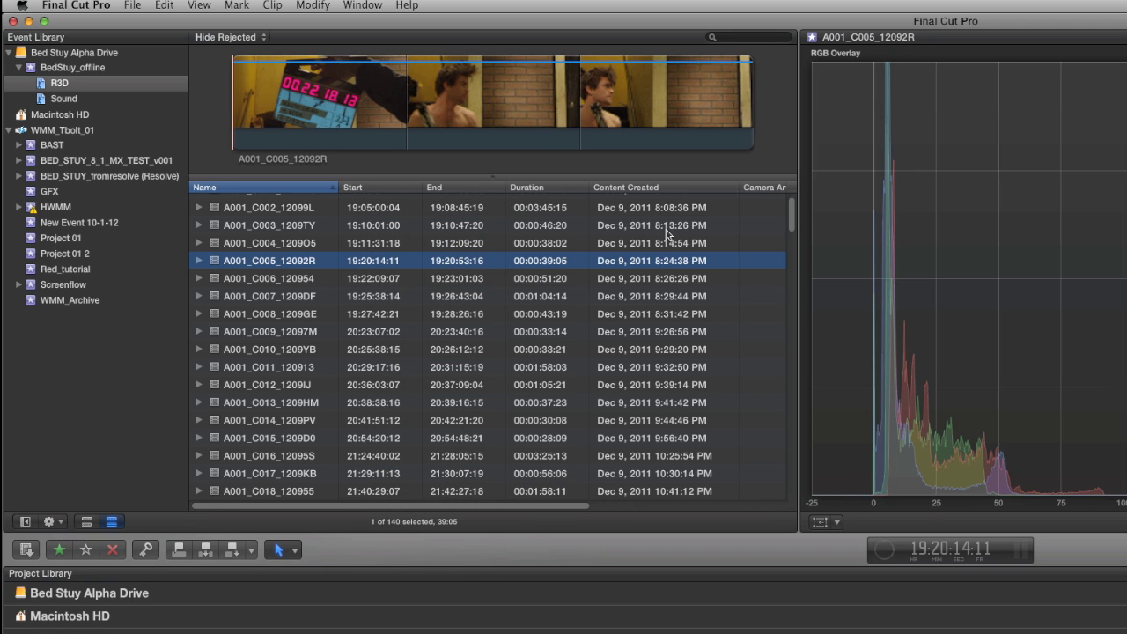
scroll(584, 246, right, 3)
scroll(666, 237, right, 3)
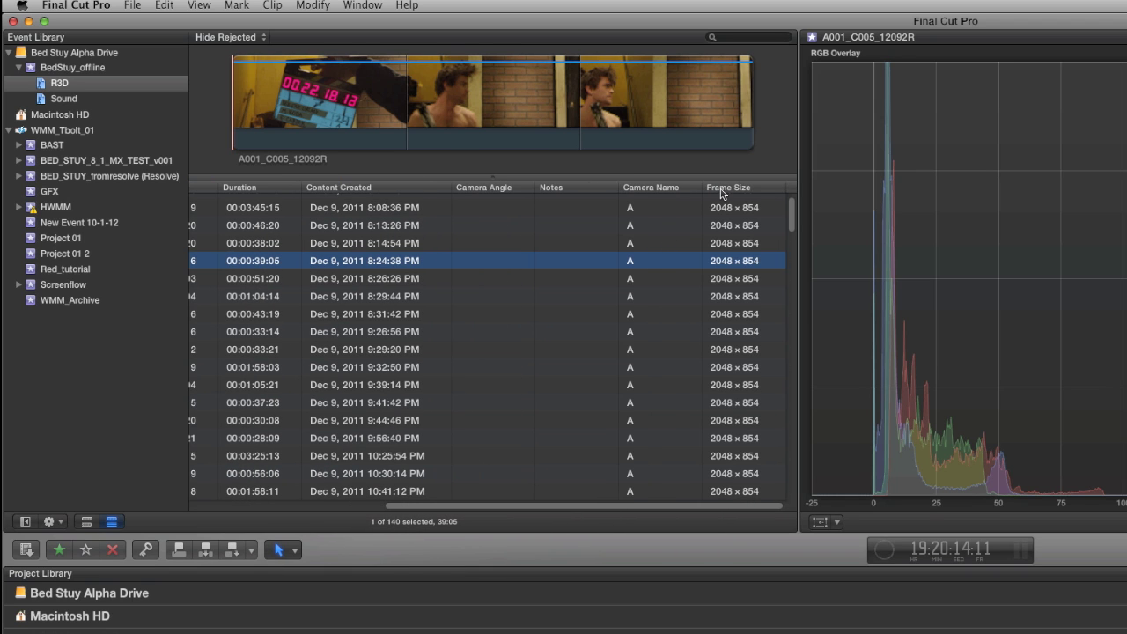
drag(723, 188, 373, 201)
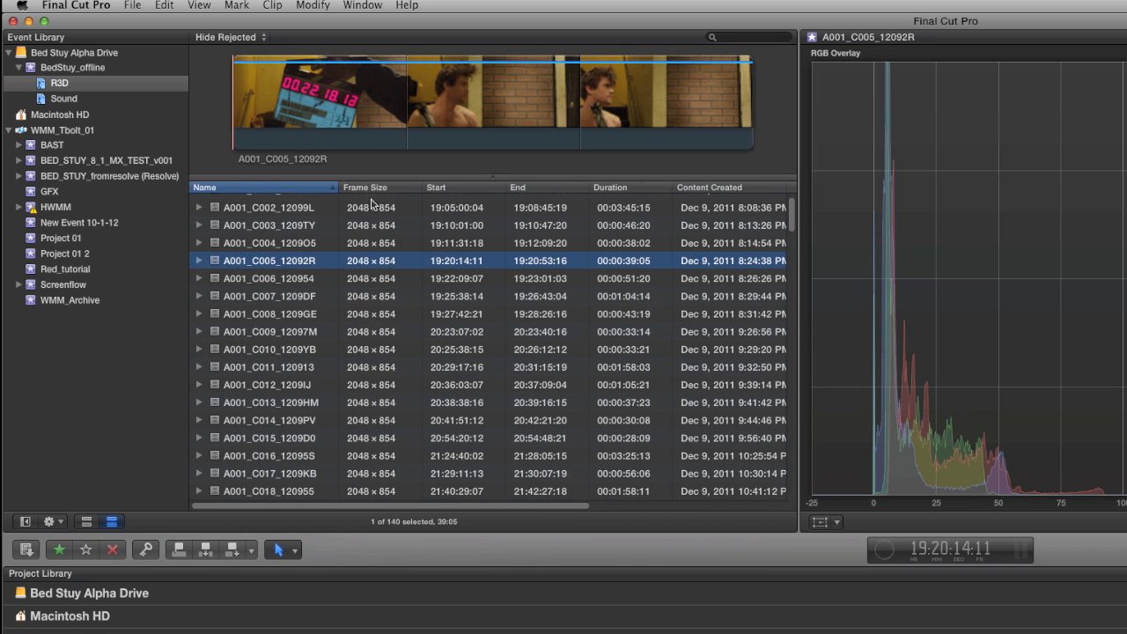
- Sort the clips by Frame Size descending so 5120 × 2160 clips come first
scroll(360, 262, up, 1)
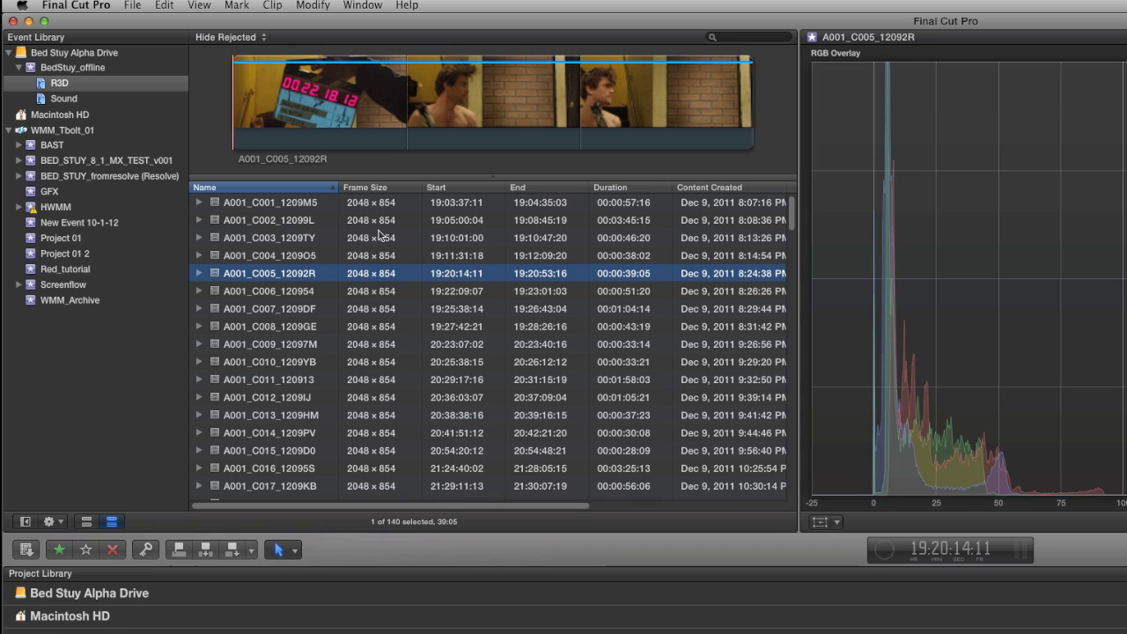
click(417, 191)
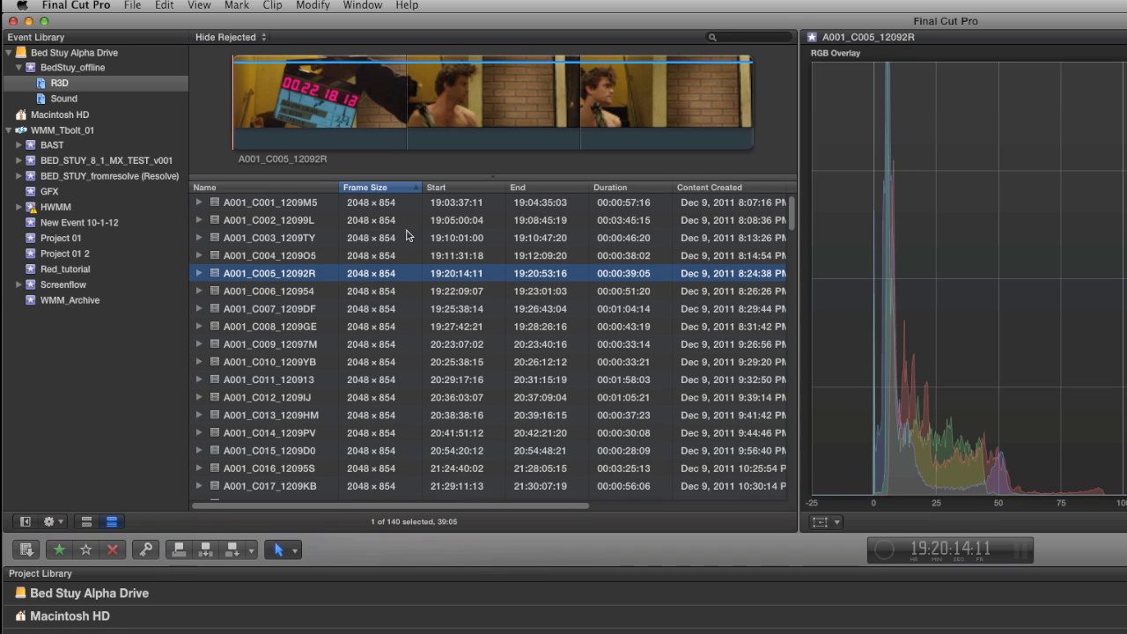
click(418, 191)
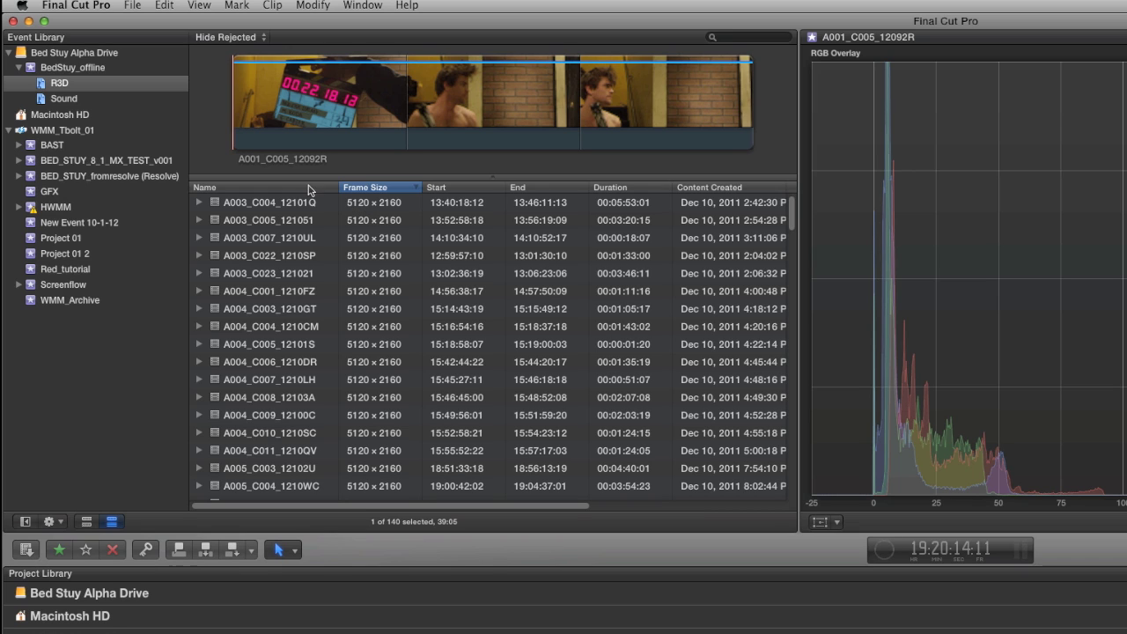
- Tag the 5120 × 2160 clips, from A003_C004_12101Q down, with the keyword 5120
key(super+k)
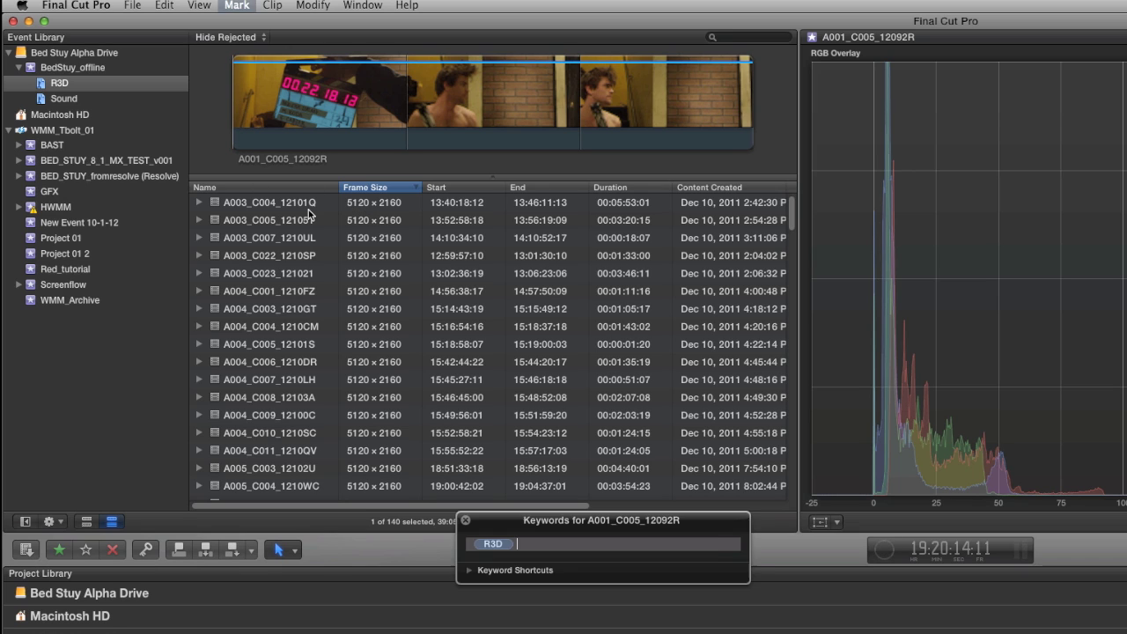
click(361, 205)
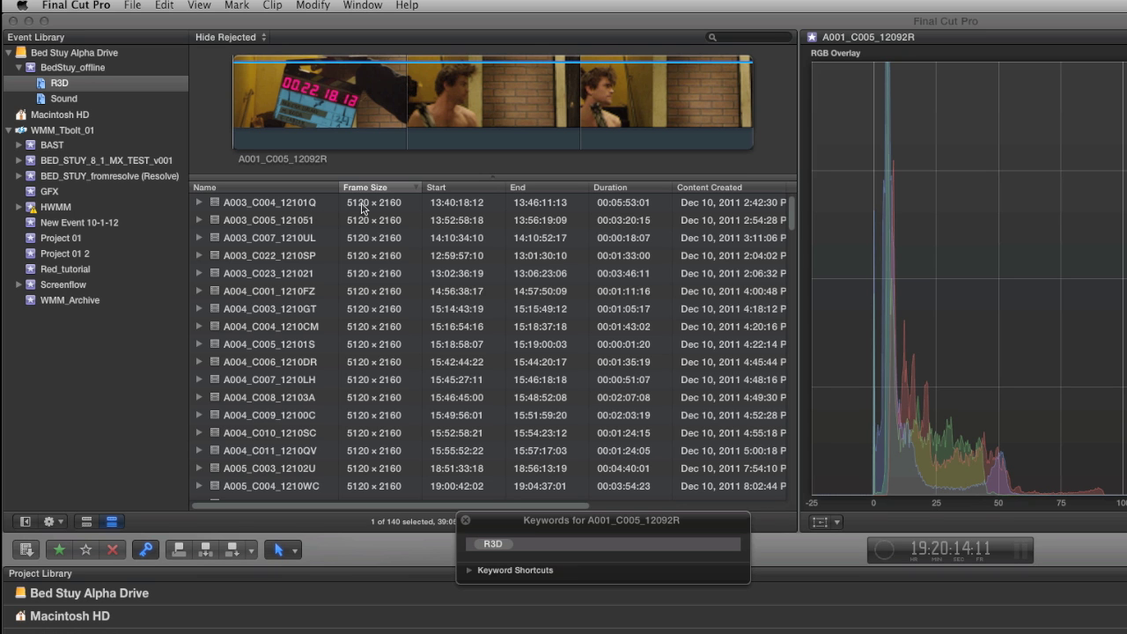
scroll(377, 278, down, 20)
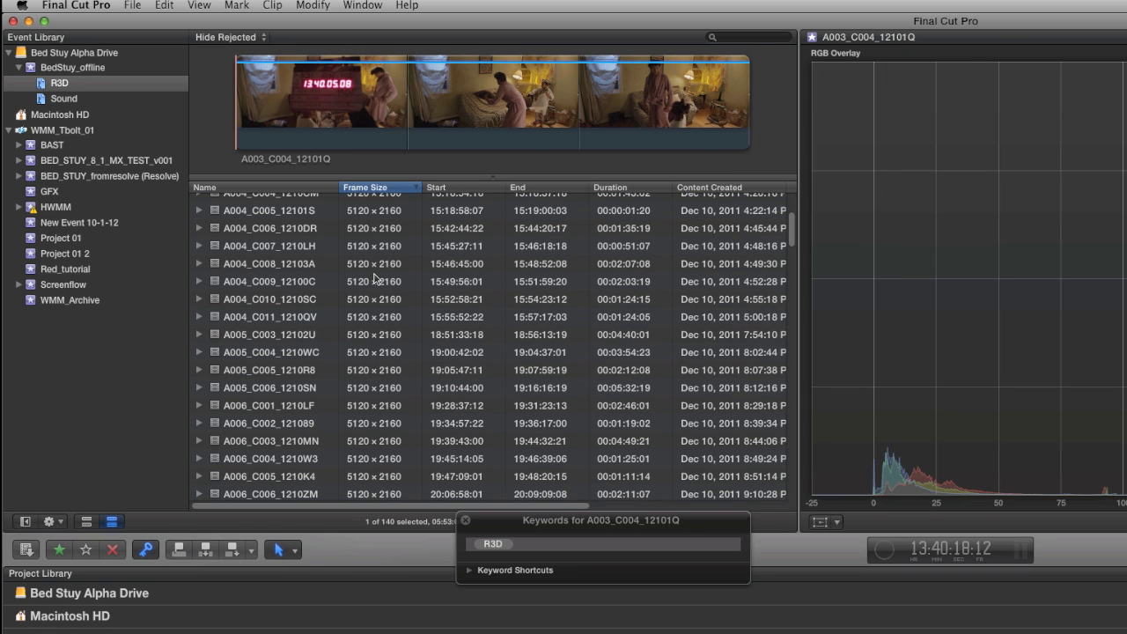
scroll(369, 282, down, 8)
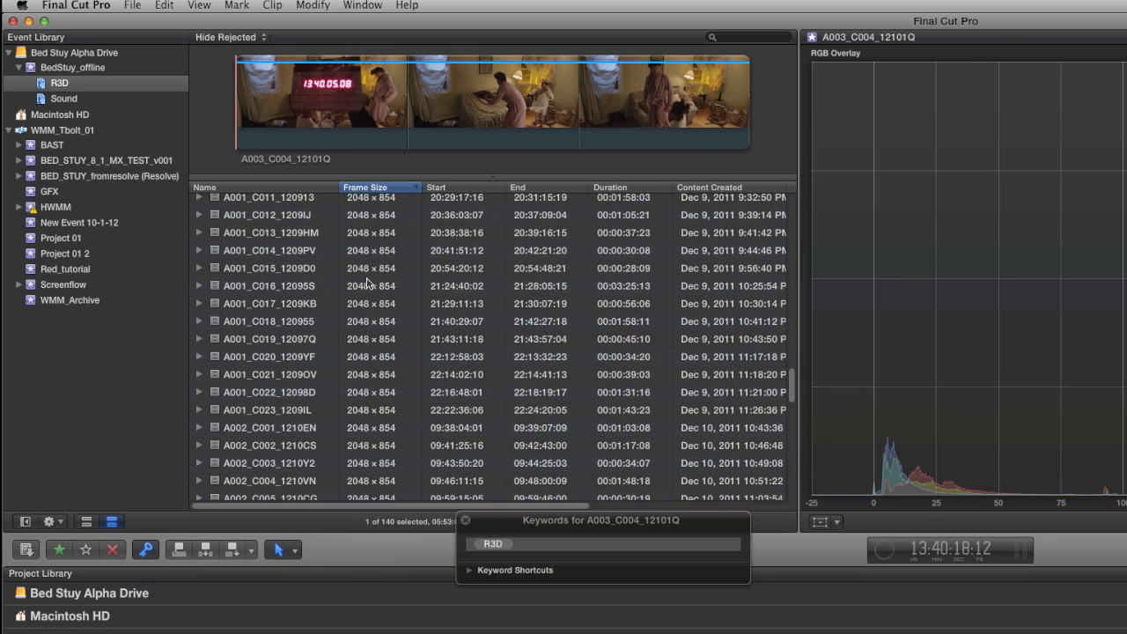
scroll(370, 282, up, 5)
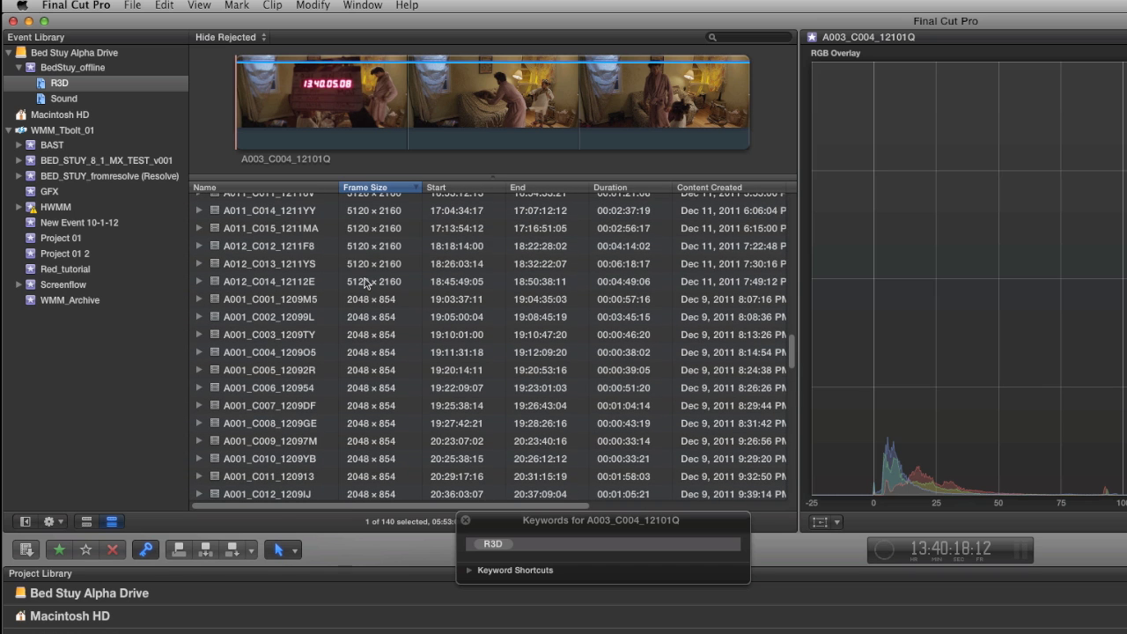
shift+click(368, 283)
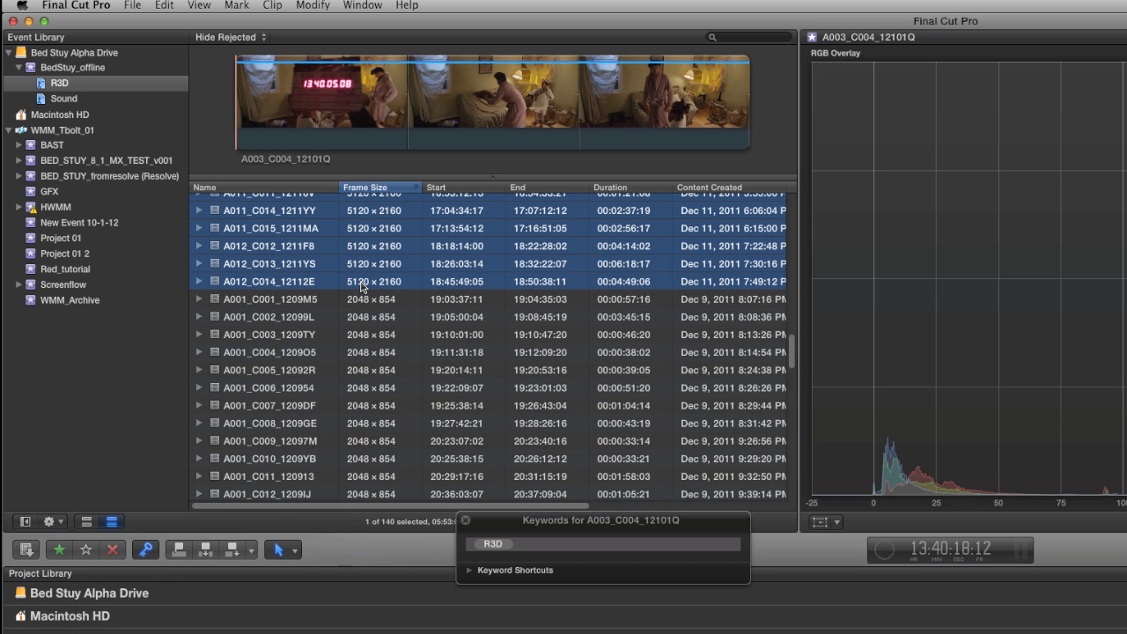
click(535, 546)
text(5120)
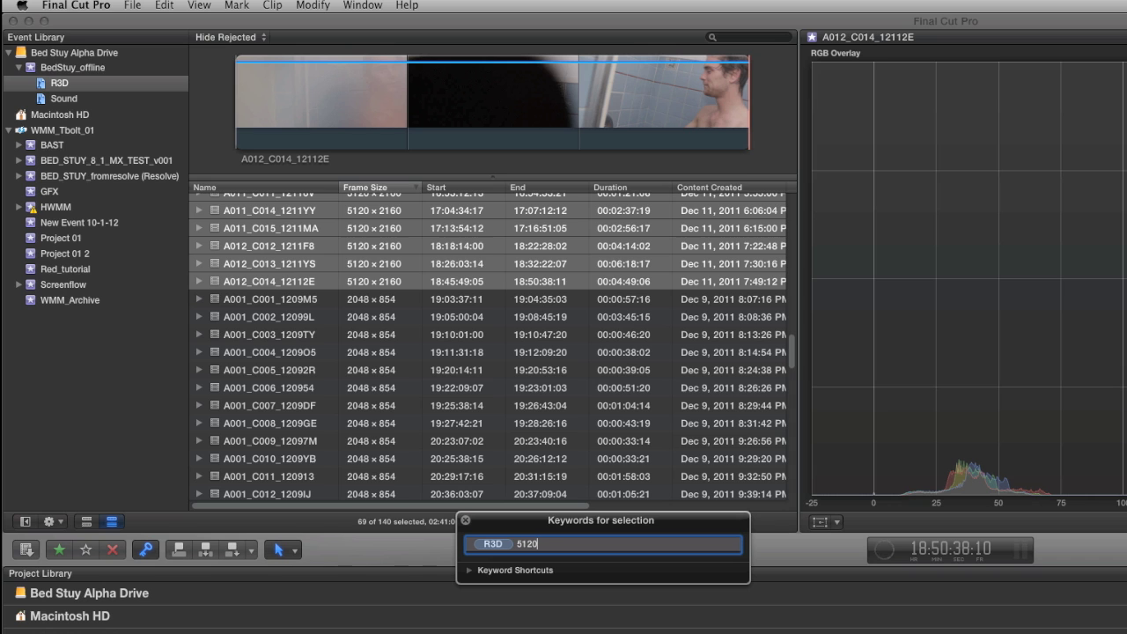
key(Return)
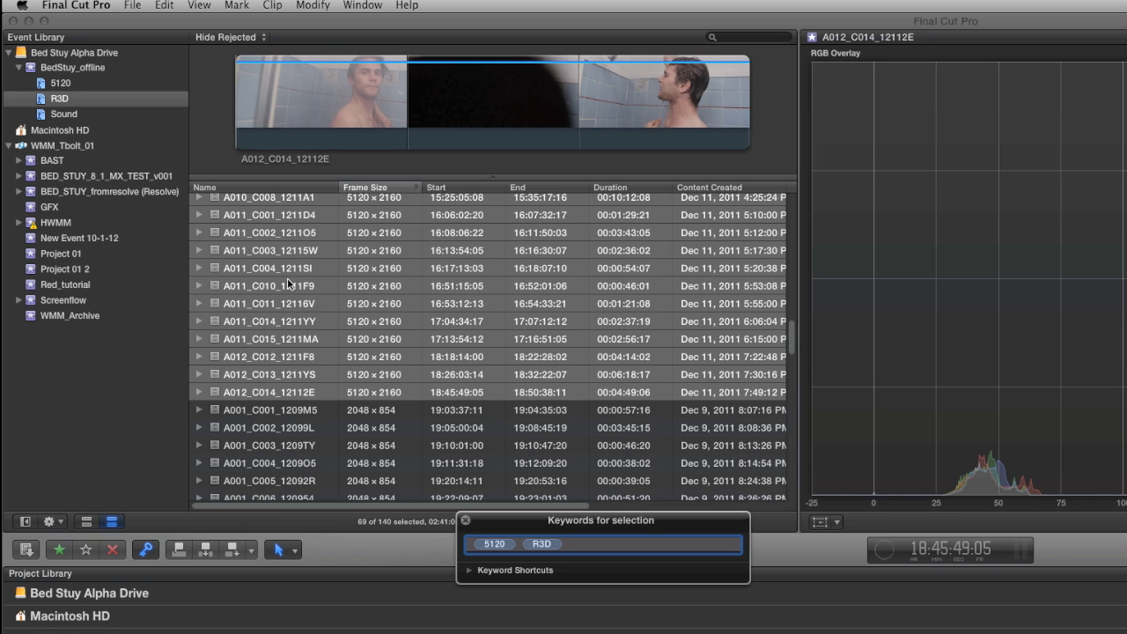
- Tag the 2048 × 854 clips, from A001_C001_1209M5 down, with the keyword 2048
key(Escape)
click(270, 412)
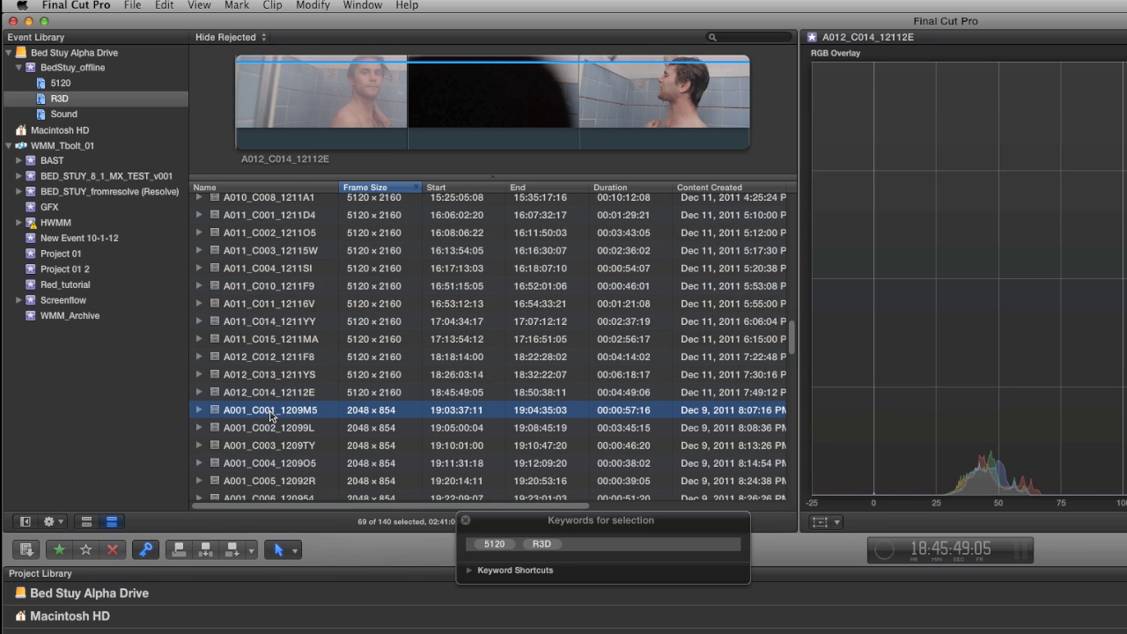
scroll(270, 412, down, 3)
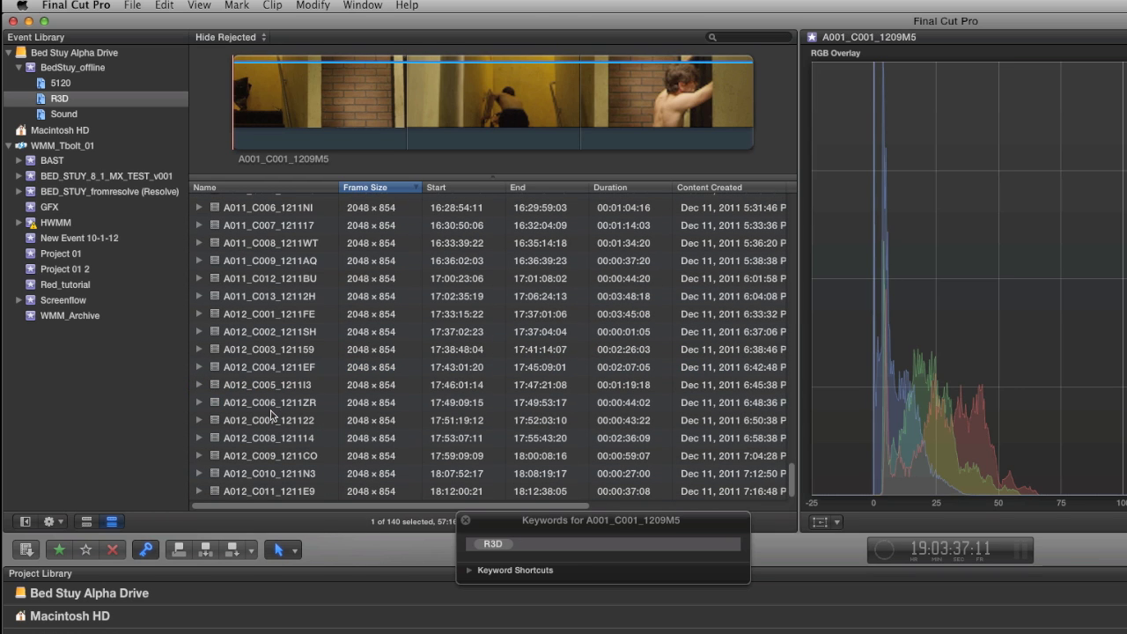
shift+click(269, 494)
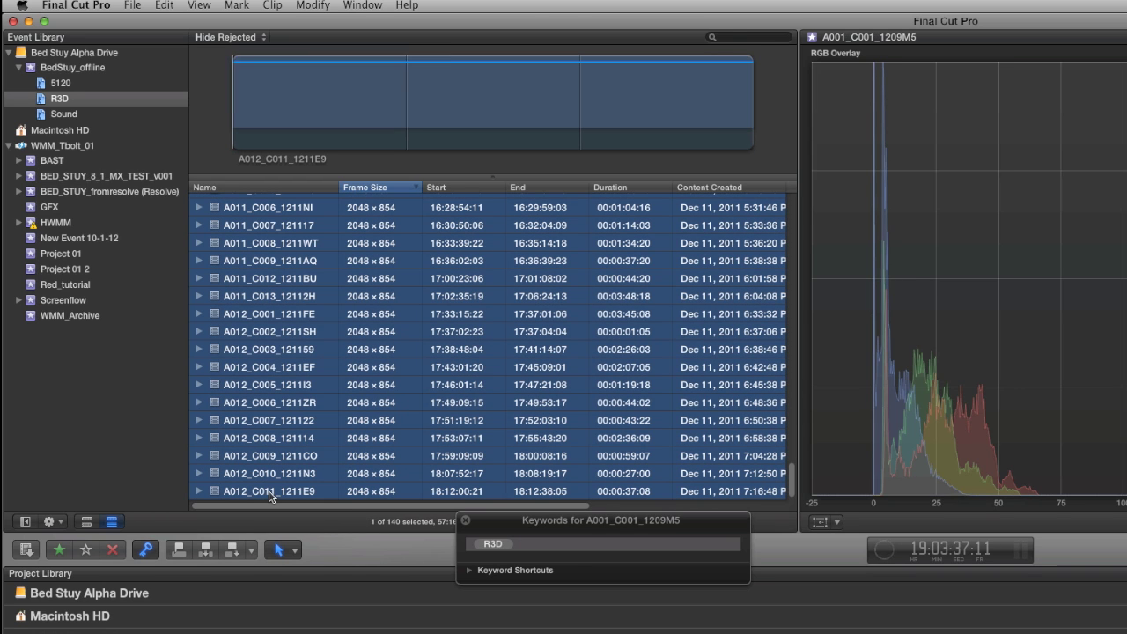
click(530, 542)
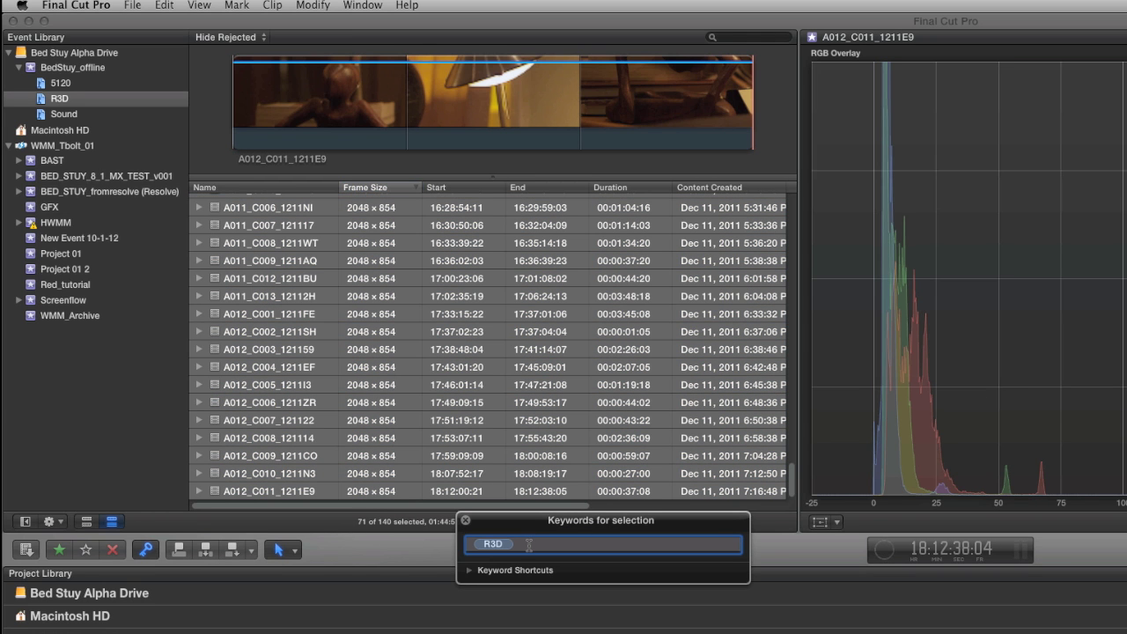
text(2048)
key(Return)
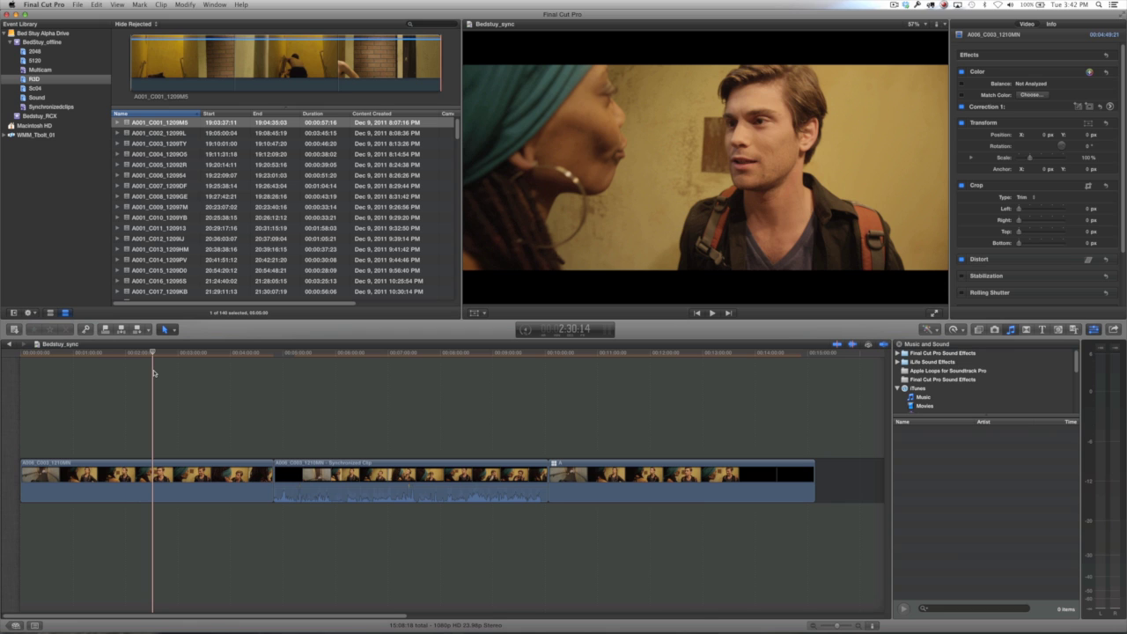
- Try Fill, then None spatial conform on A006_C003_1210MN, finally returning it to Fit
click(161, 480)
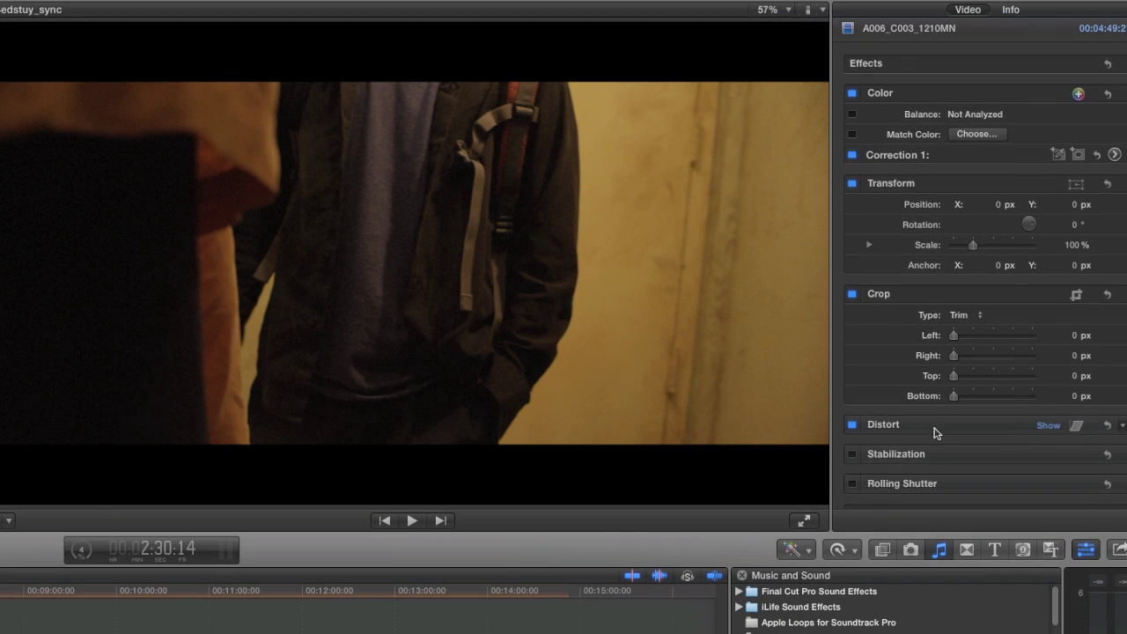
scroll(939, 421, down, 3)
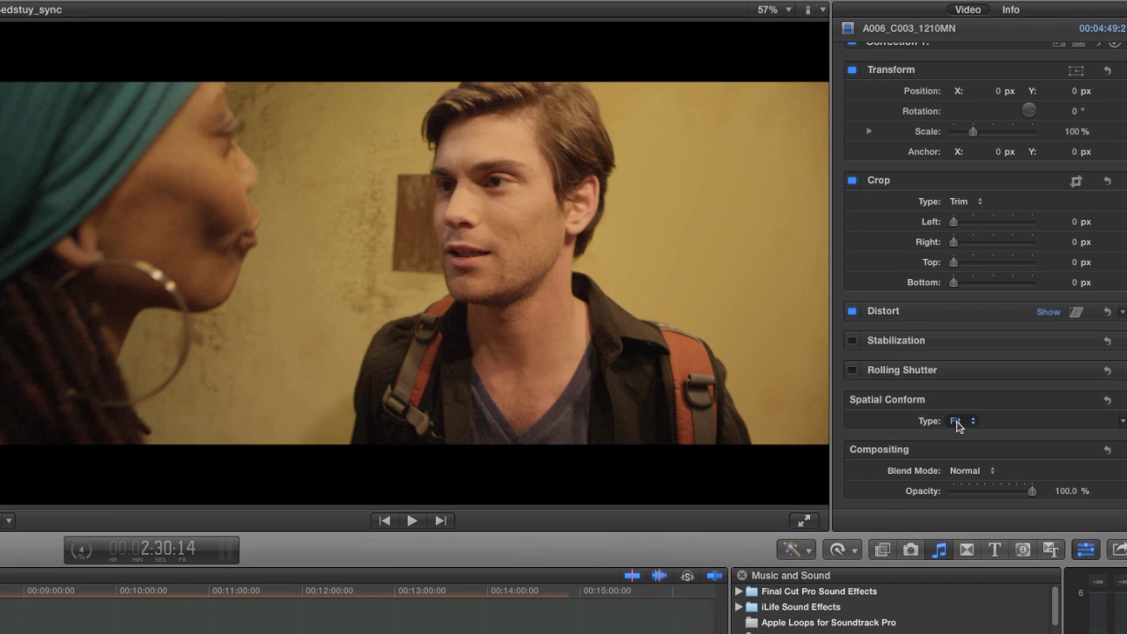
click(956, 431)
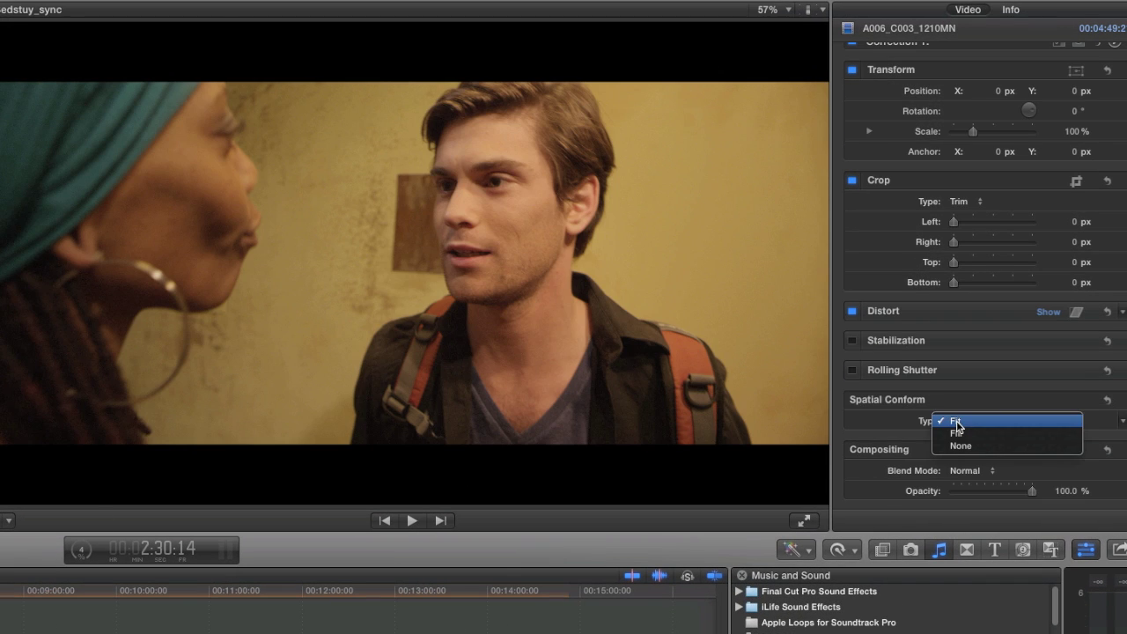
click(955, 433)
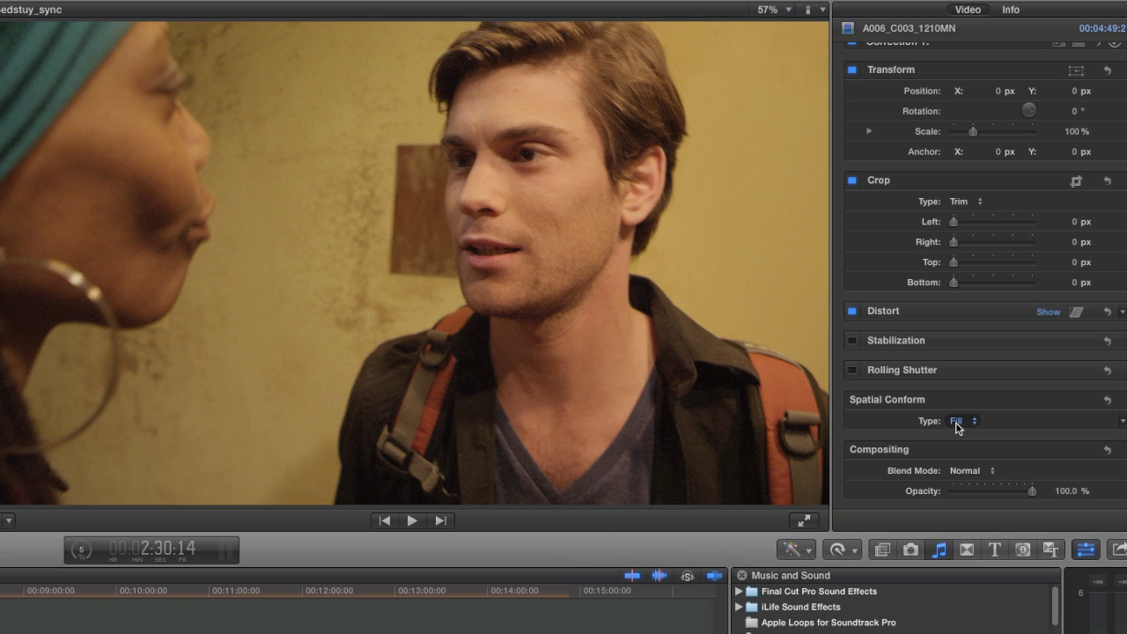
click(957, 425)
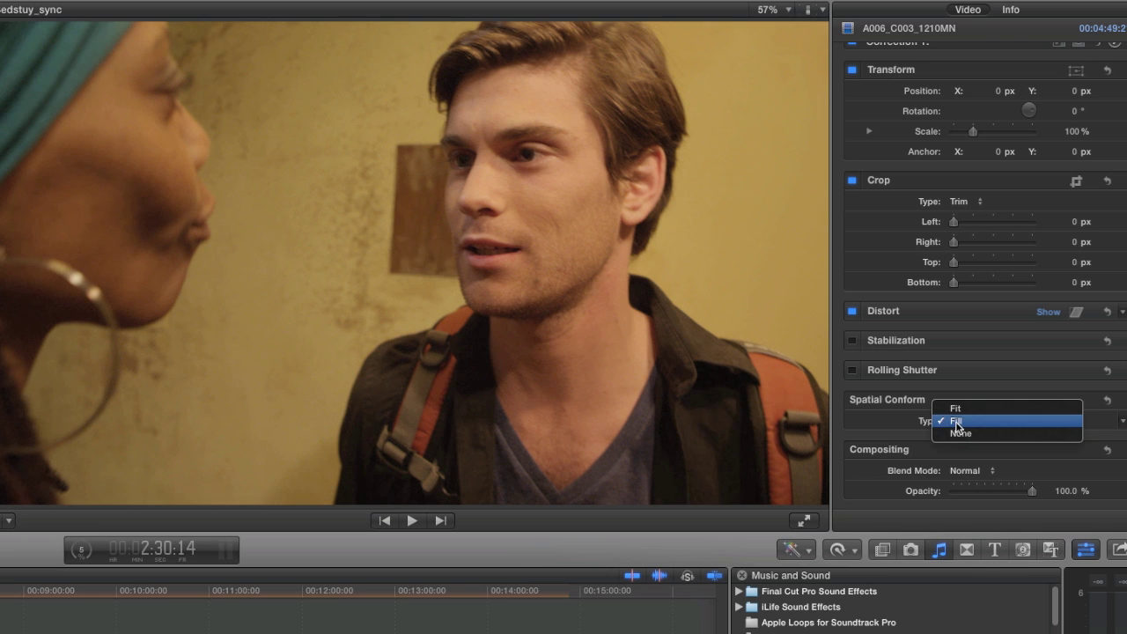
click(957, 433)
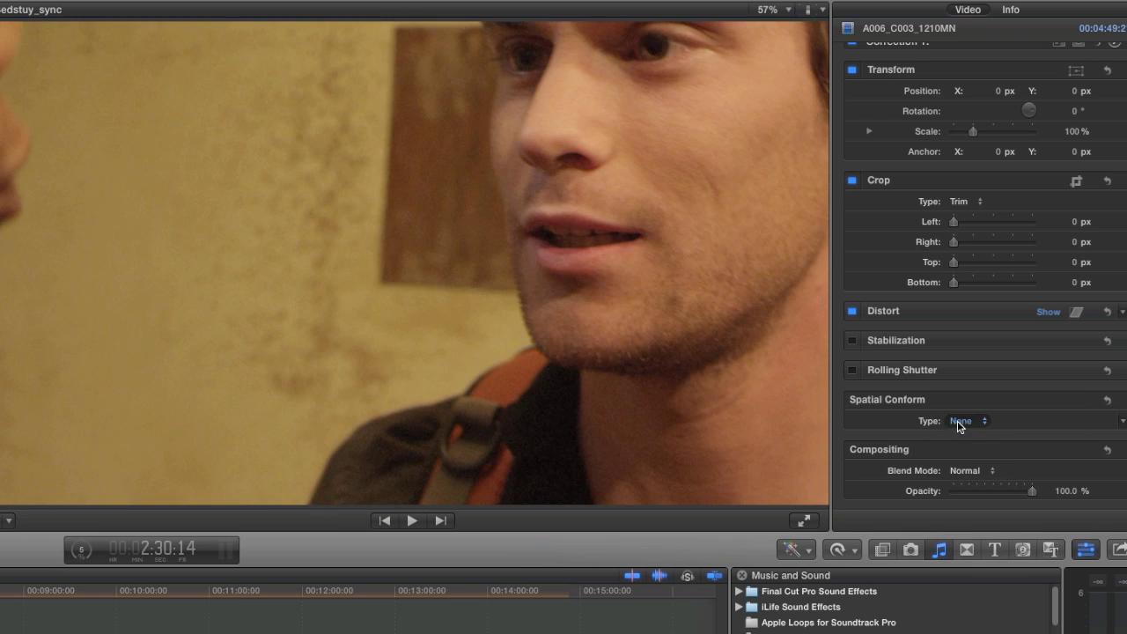
click(958, 419)
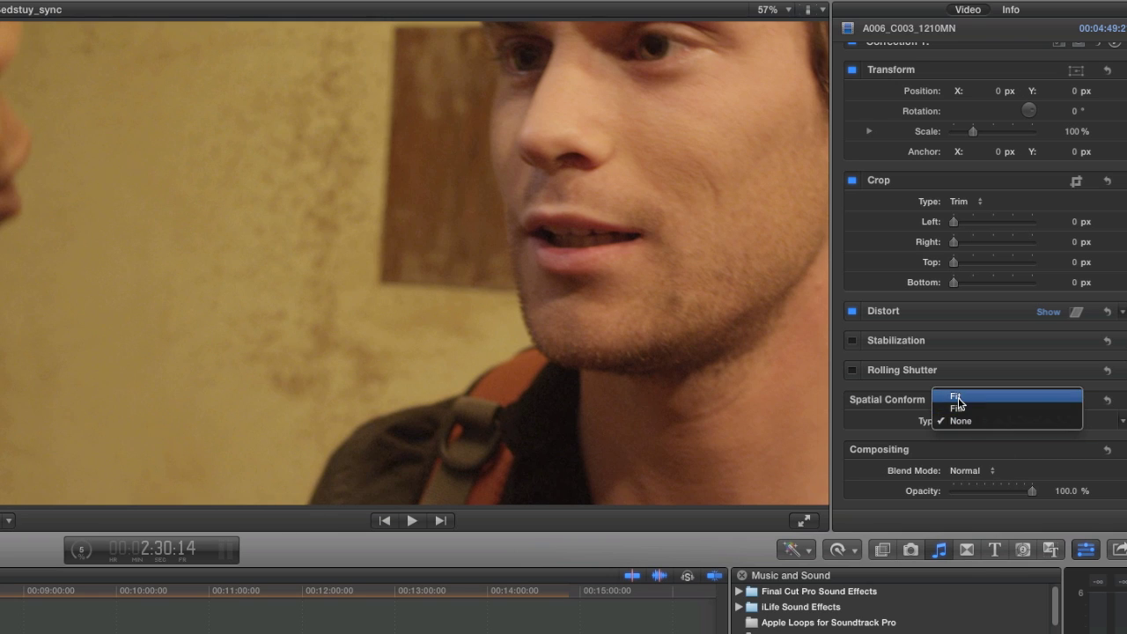
click(958, 398)
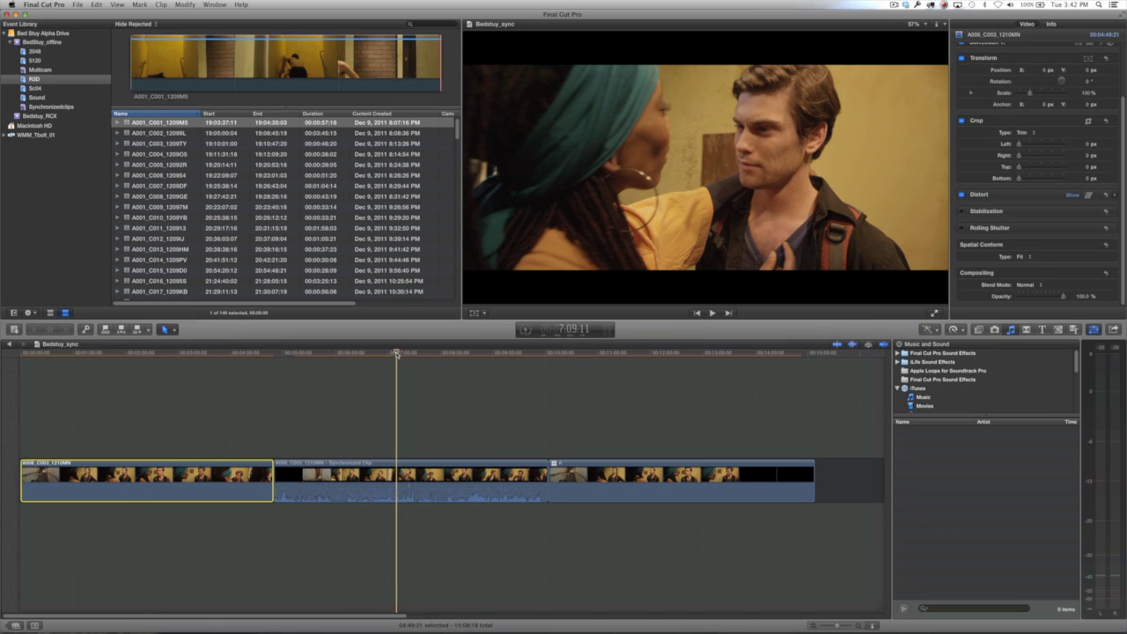
- Select the next synchronized clip, try Fill and None spatial conform, then return it to Fit
key(c)
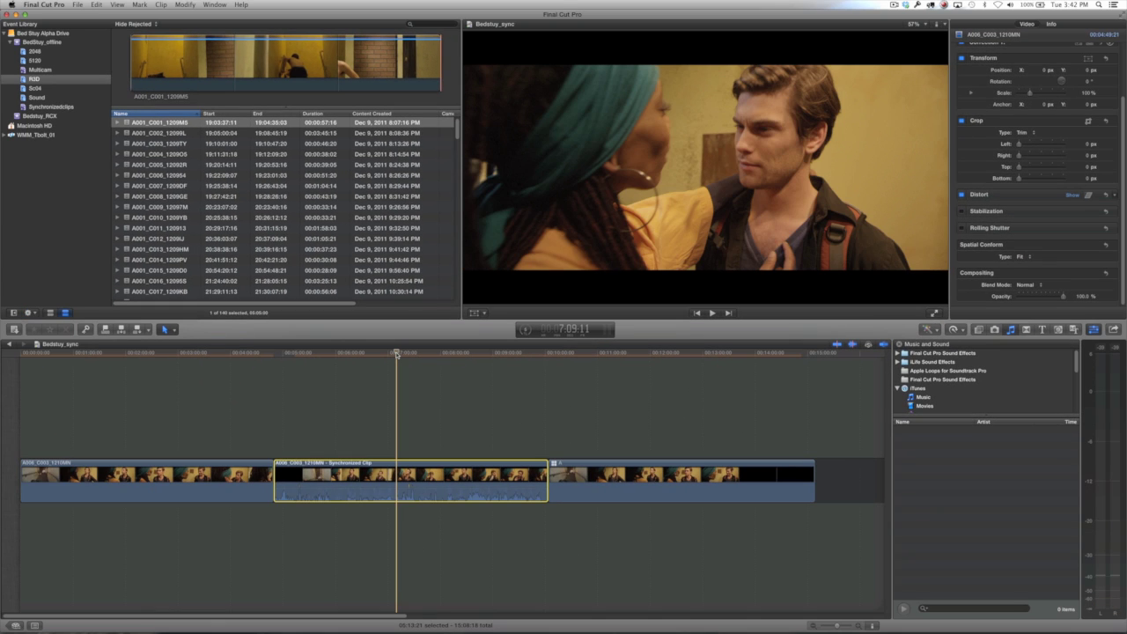
scroll(1033, 263, down, 3)
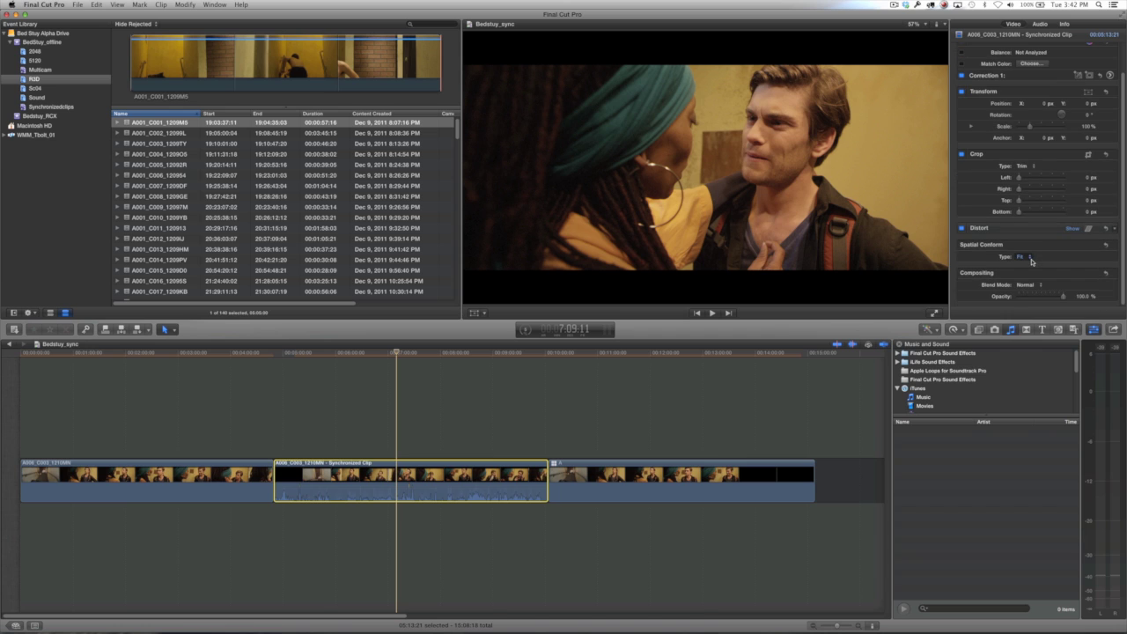
click(1023, 257)
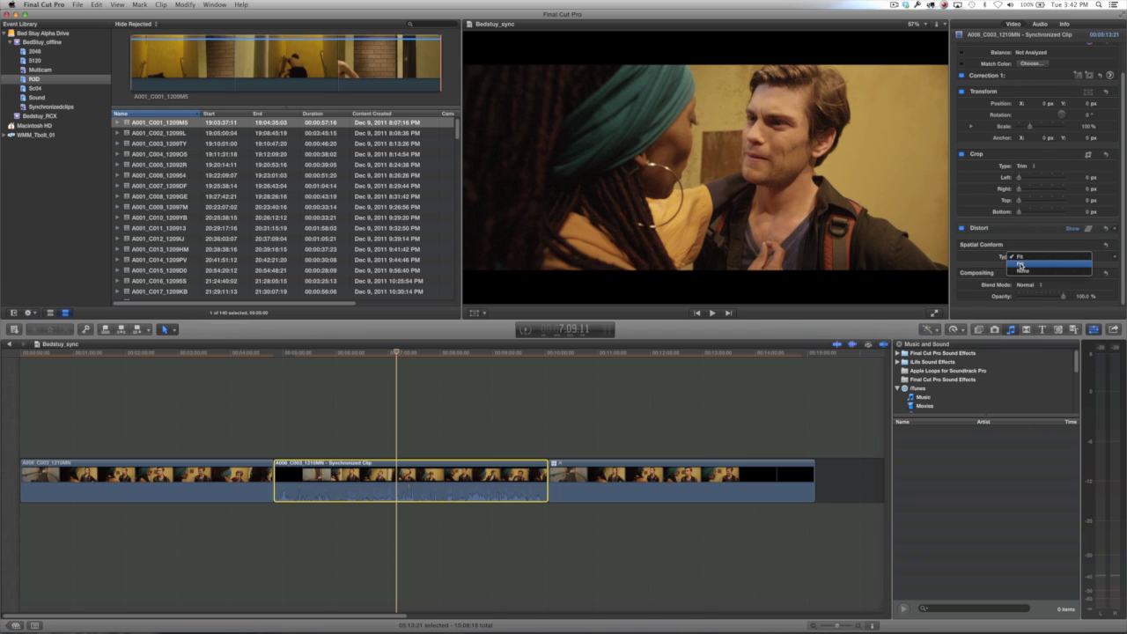
click(1021, 264)
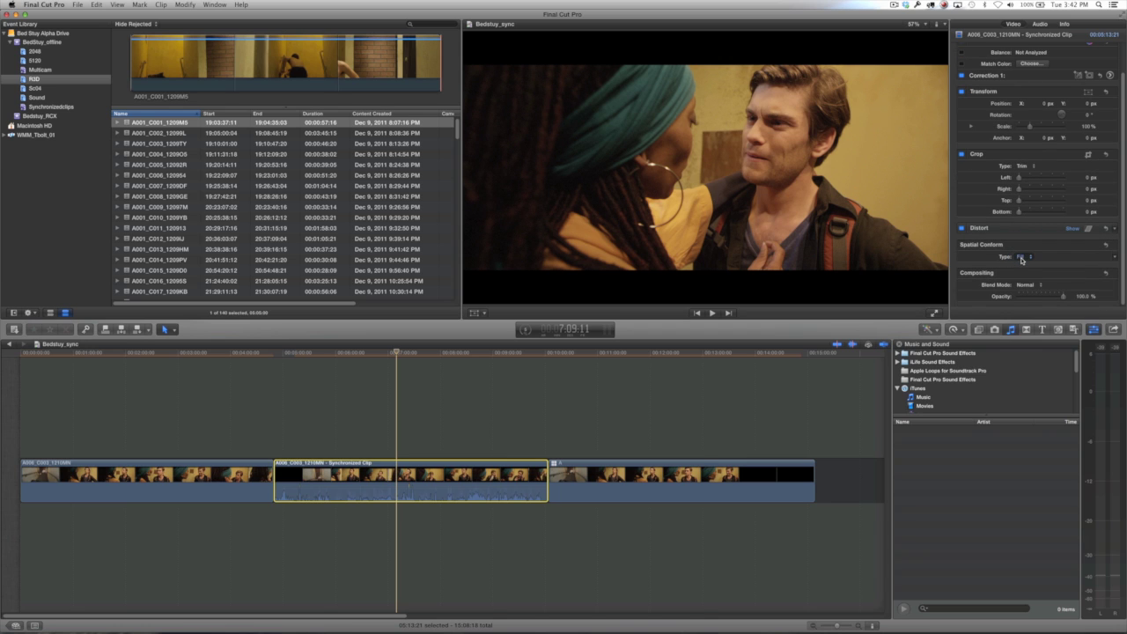
click(1021, 258)
click(1021, 264)
click(1023, 257)
click(1021, 243)
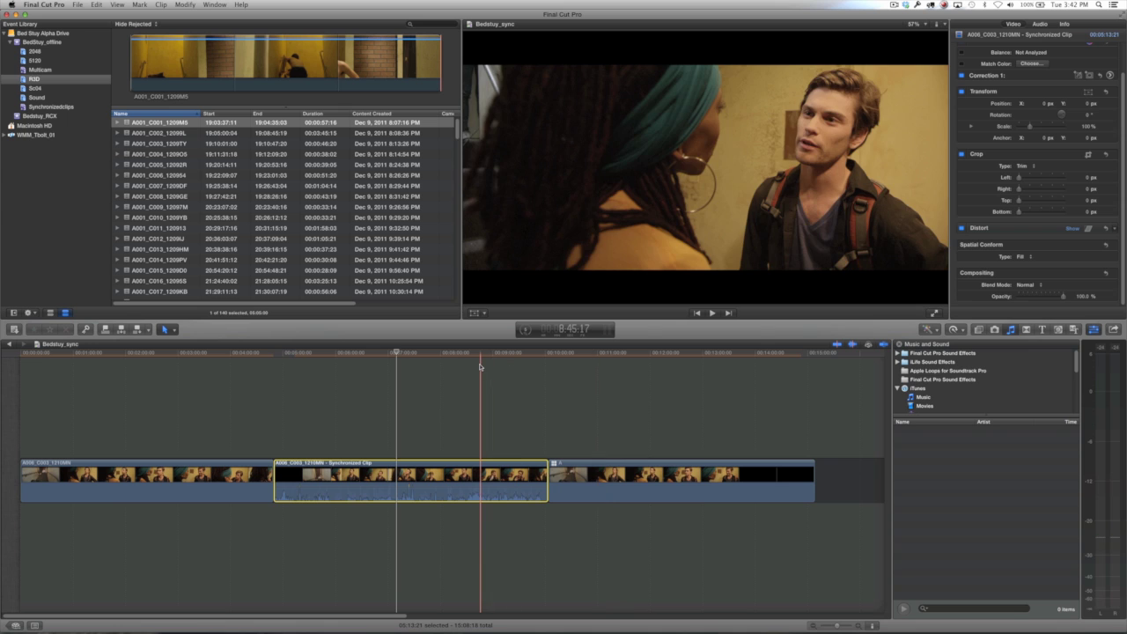
key(Down)
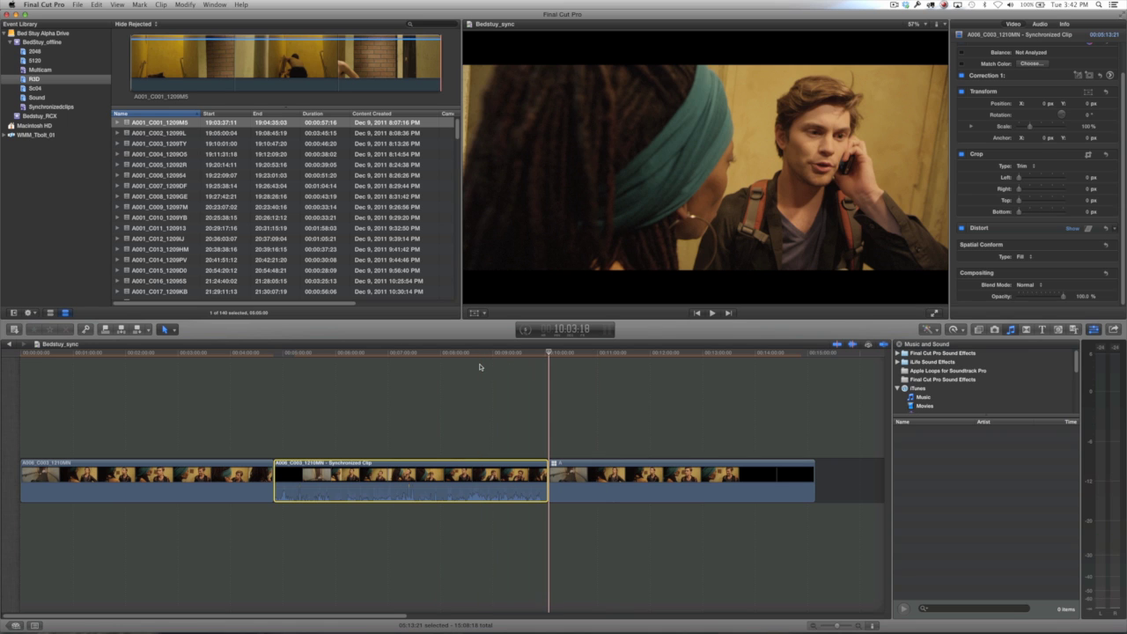
- On the third clip, try Fill and None spatial conform types, then settle back on letterboxed Fit
key(c)
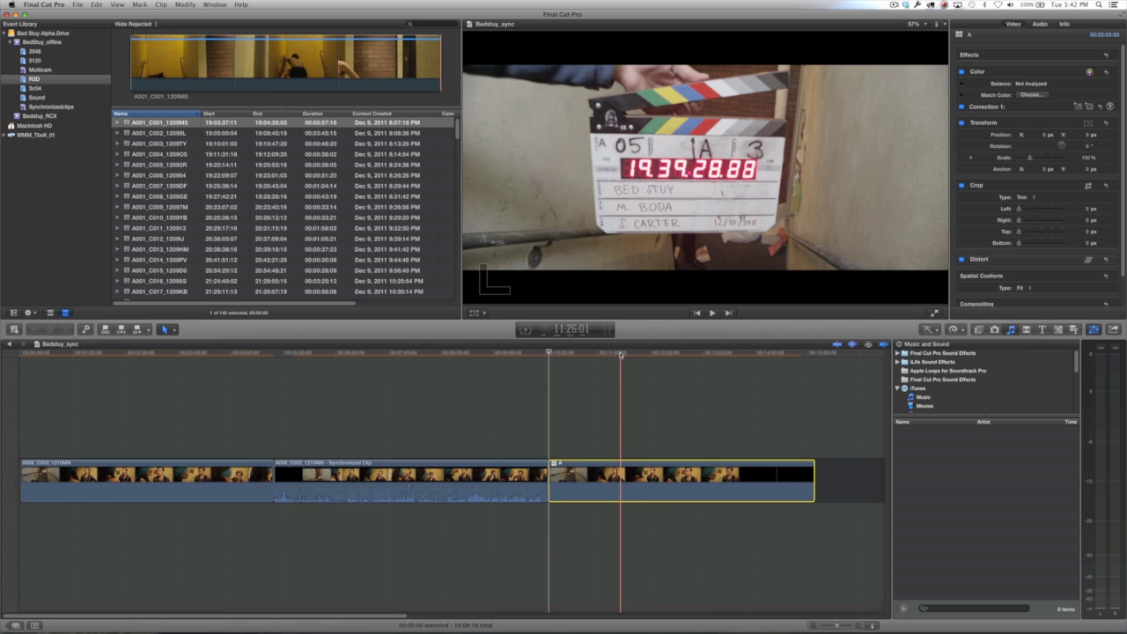
click(666, 355)
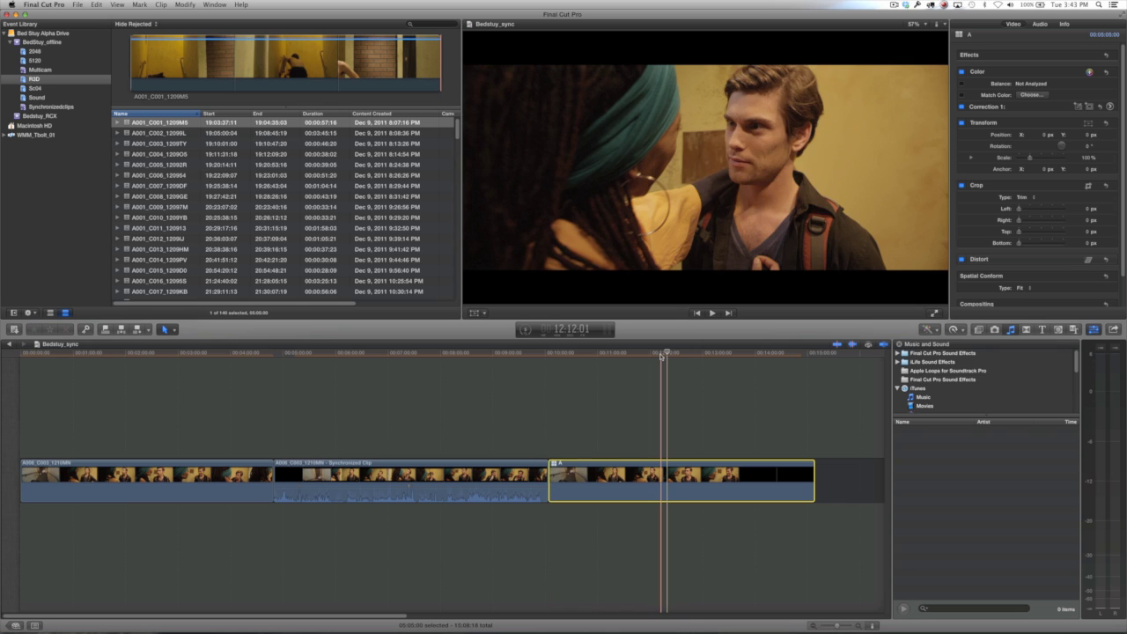
click(1022, 288)
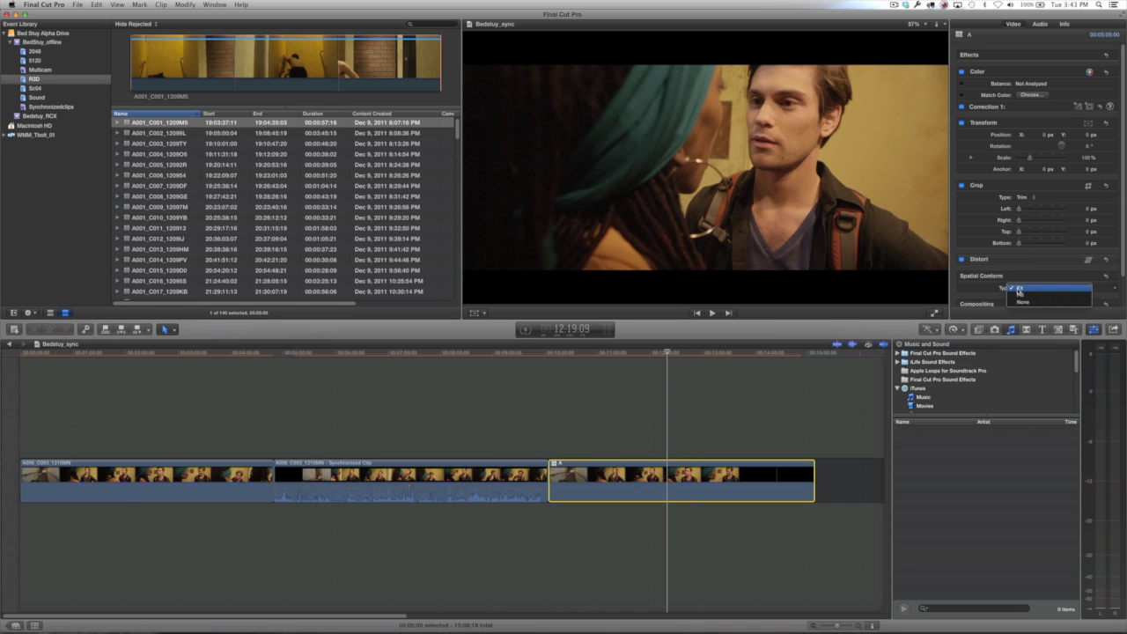
click(1021, 295)
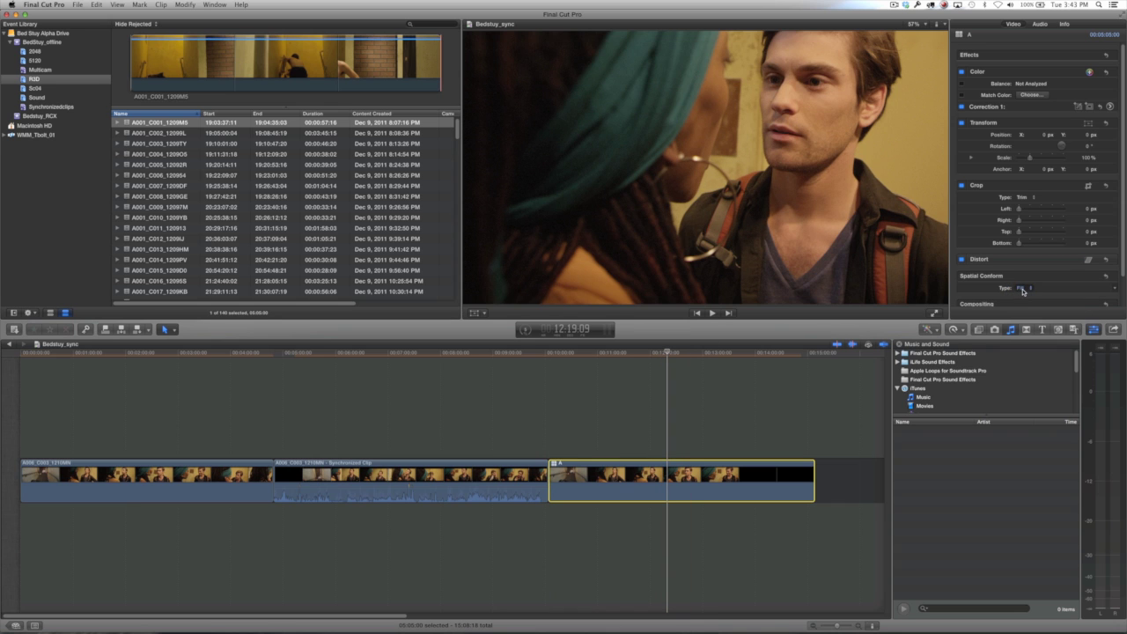
click(1022, 290)
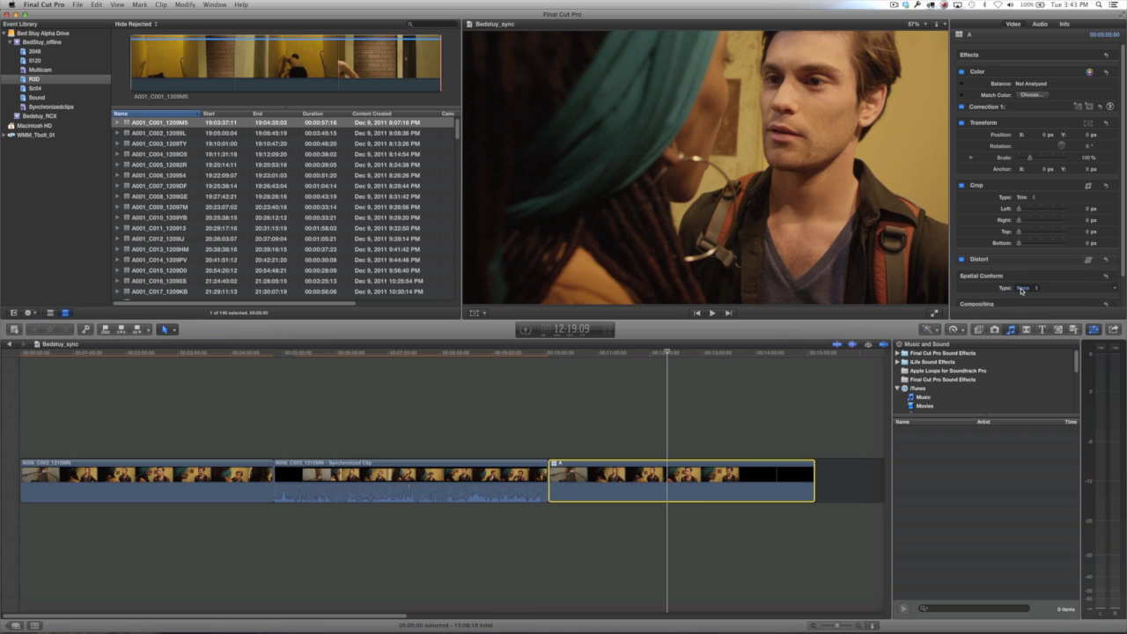
click(1021, 295)
click(1022, 288)
click(1021, 280)
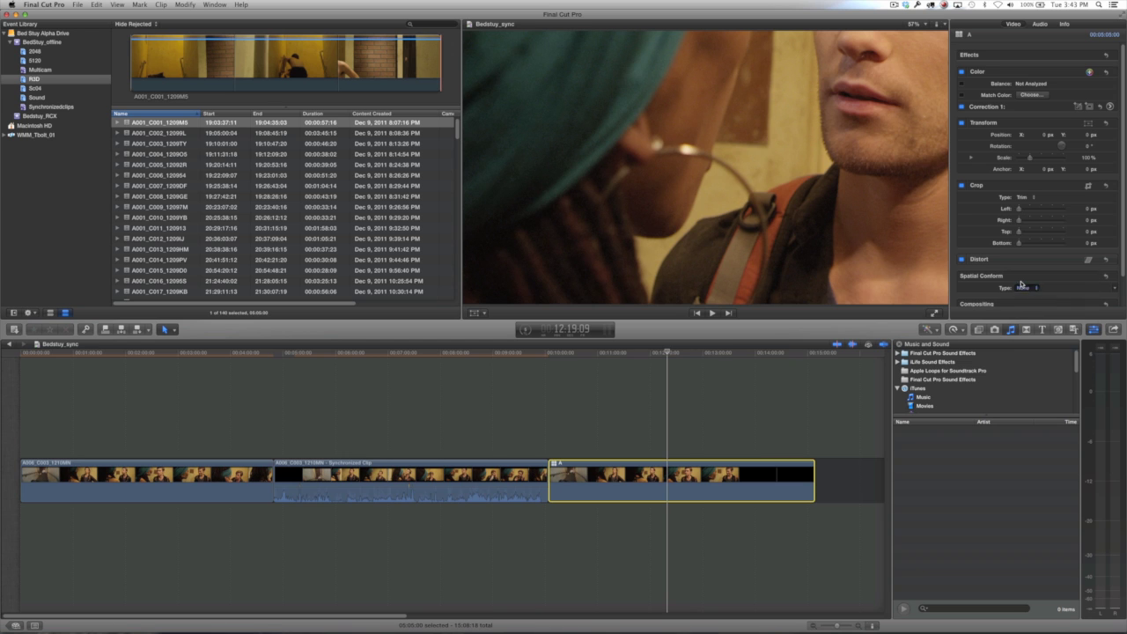
click(1021, 287)
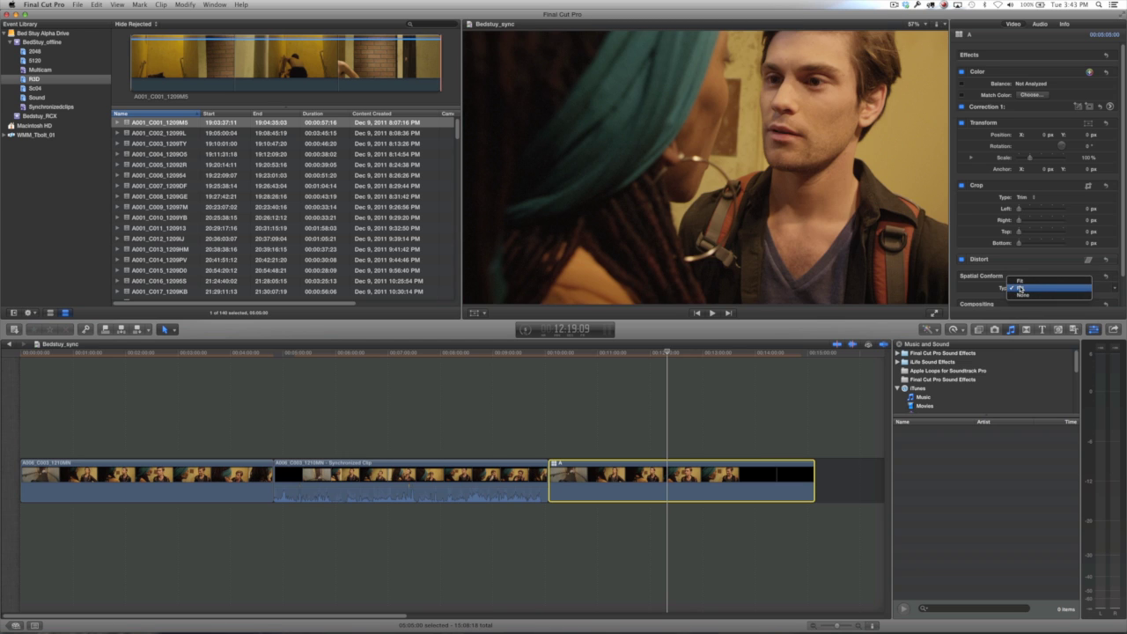
click(1021, 282)
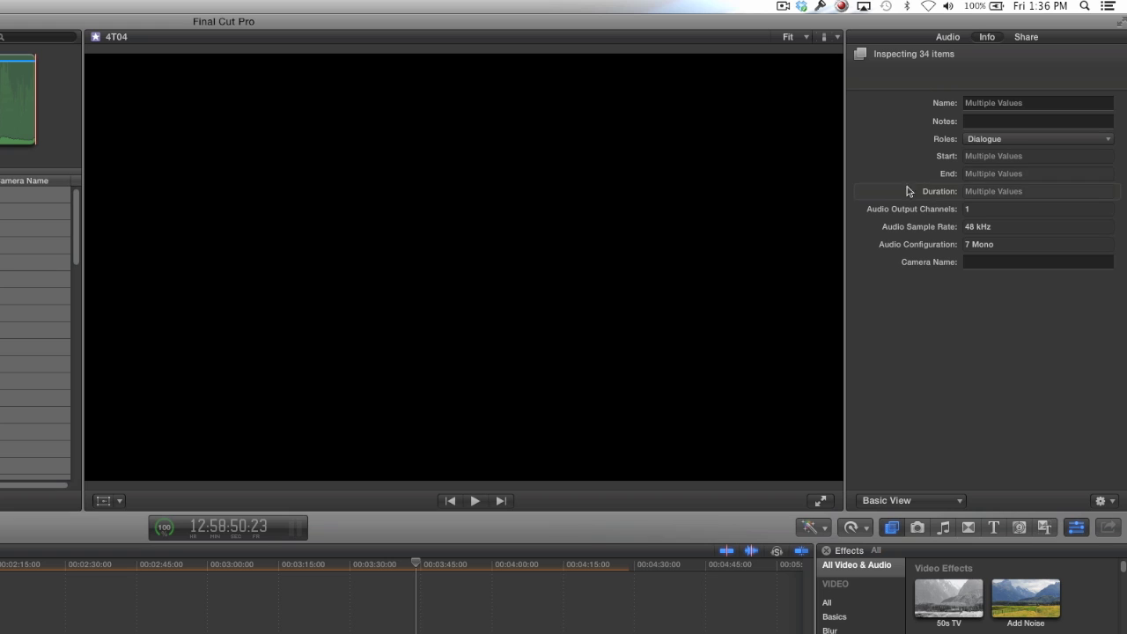
- Switch the Info inspector to Extended View and set the Camera Angle to Z_audio
click(889, 501)
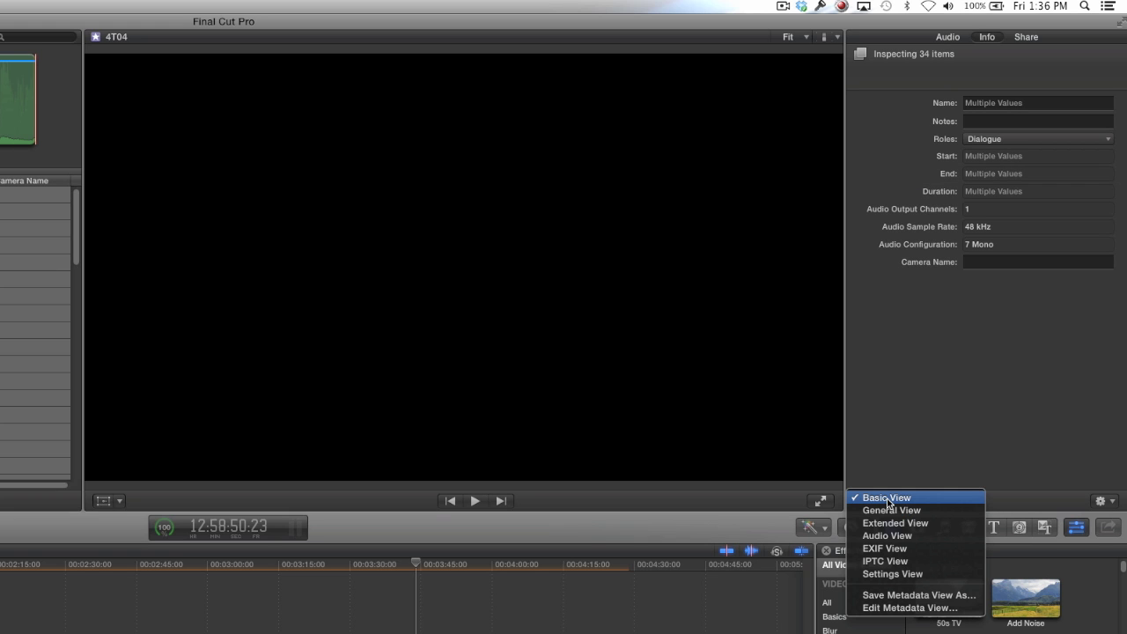
click(889, 525)
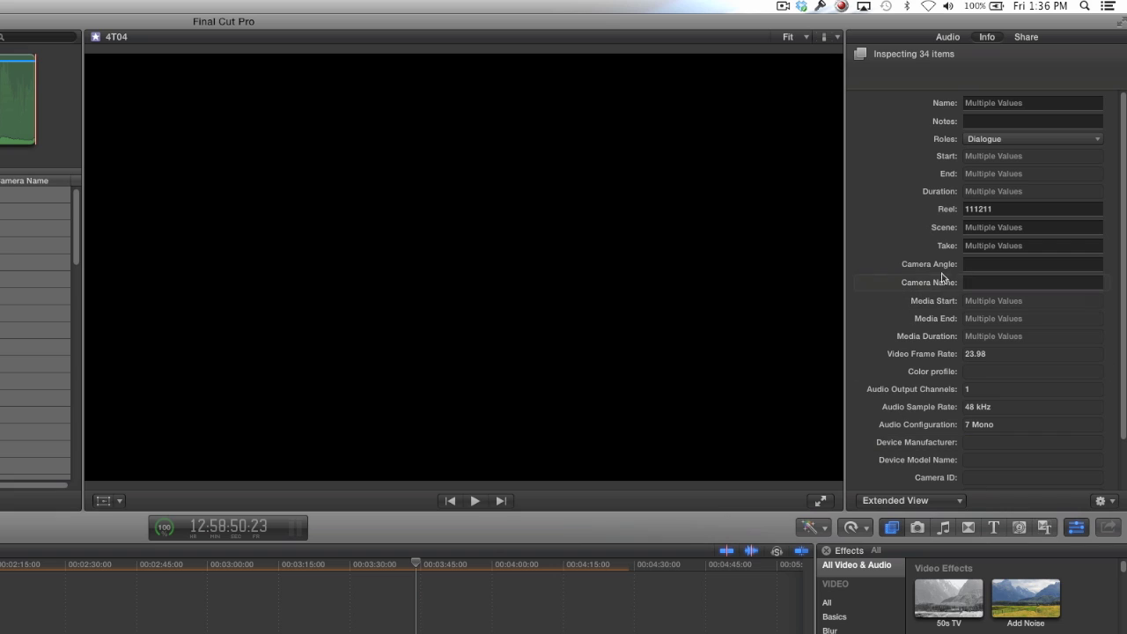
click(973, 266)
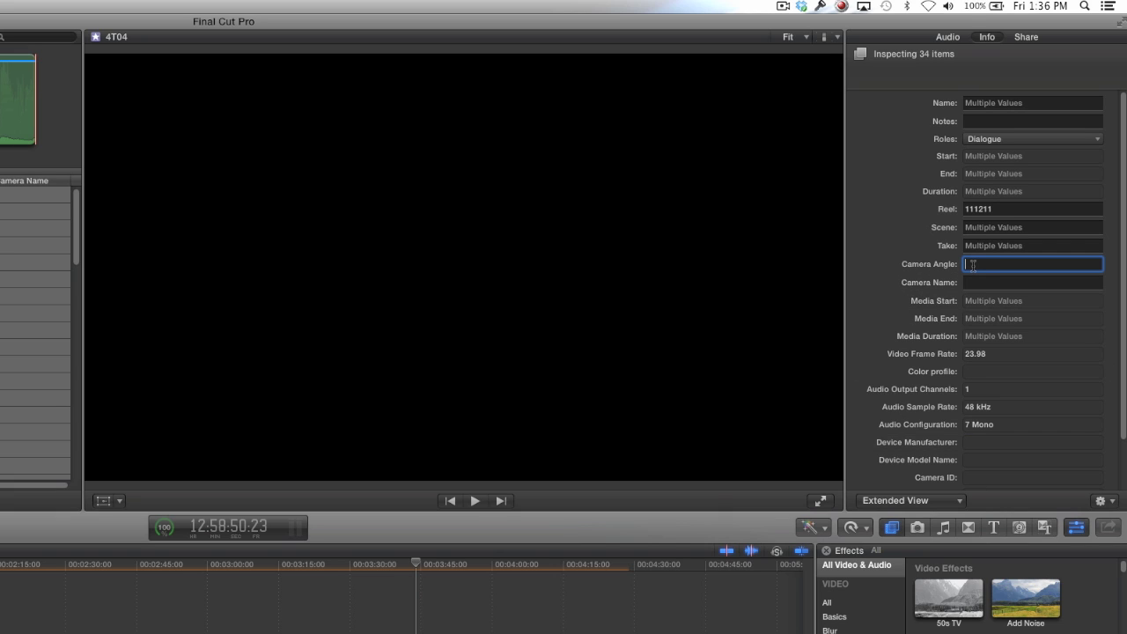
text(Z_audio)
key(Return)
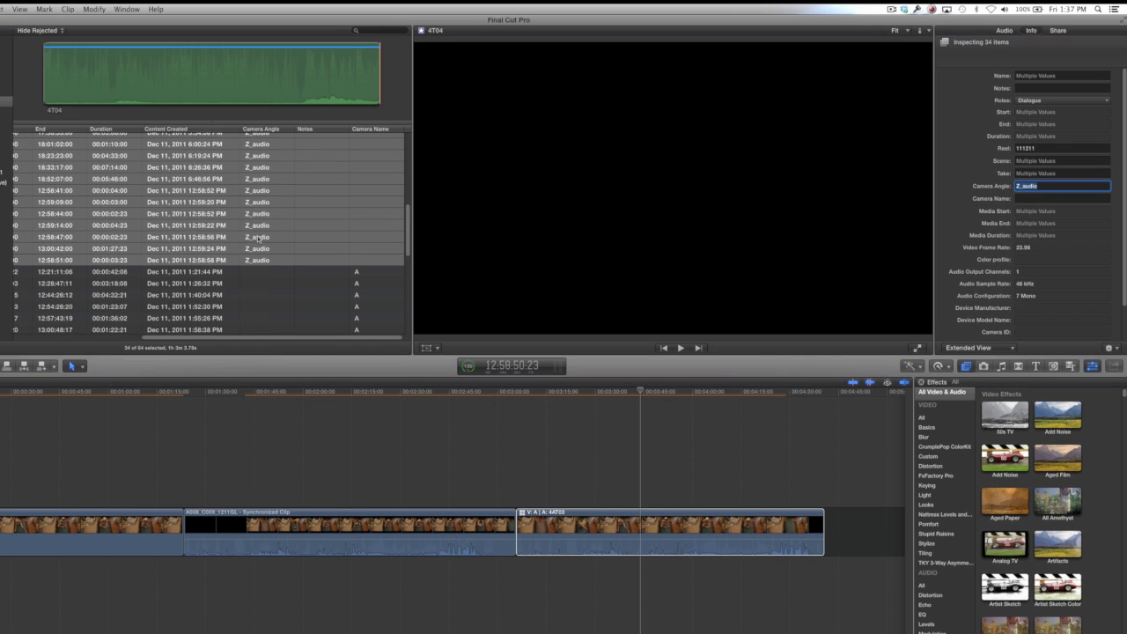
- Select the 30 RED clips from A008_C001_1211FO to the last row and set Camera Angle to Video
scroll(259, 230, down, 3)
click(256, 211)
scroll(260, 225, down, 5)
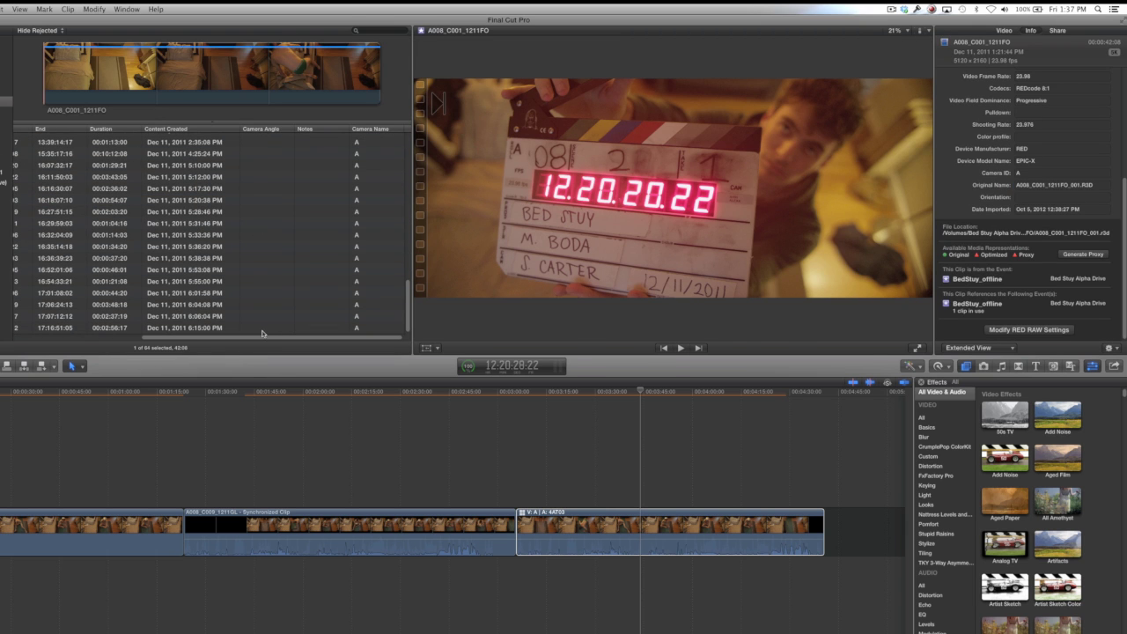
shift+click(263, 327)
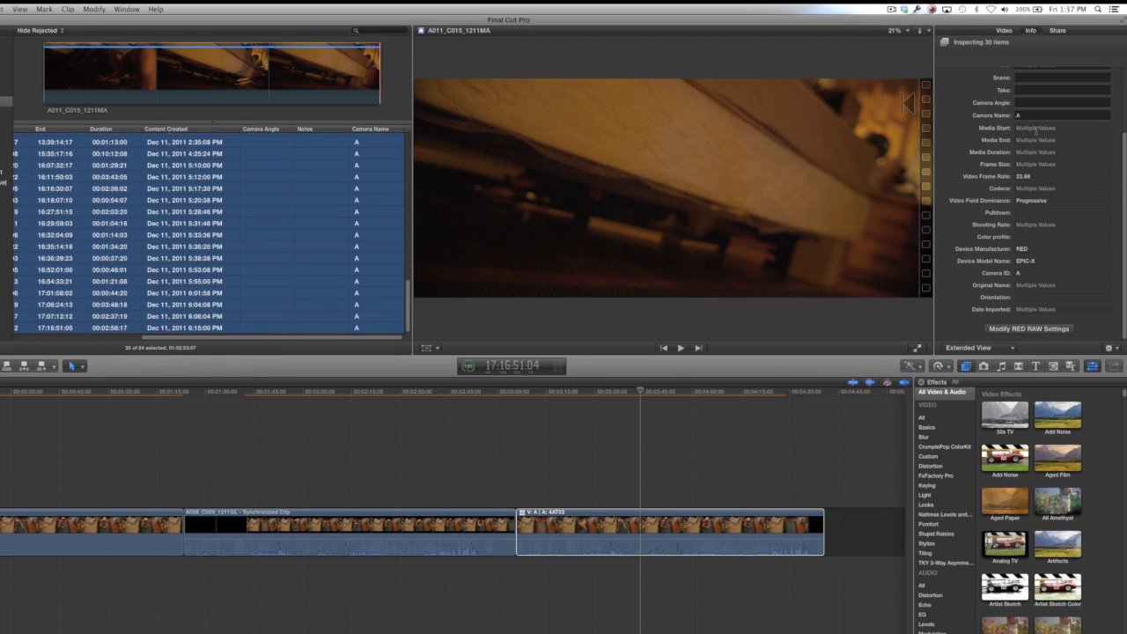
click(1025, 102)
text(V)
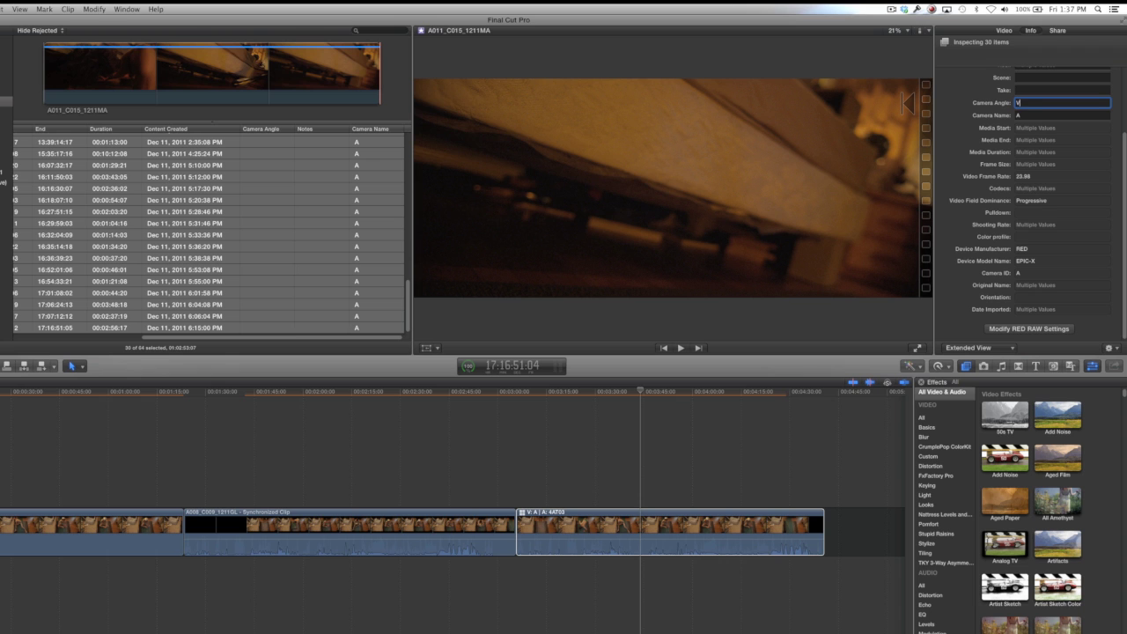
text(ideo)
key(Return)
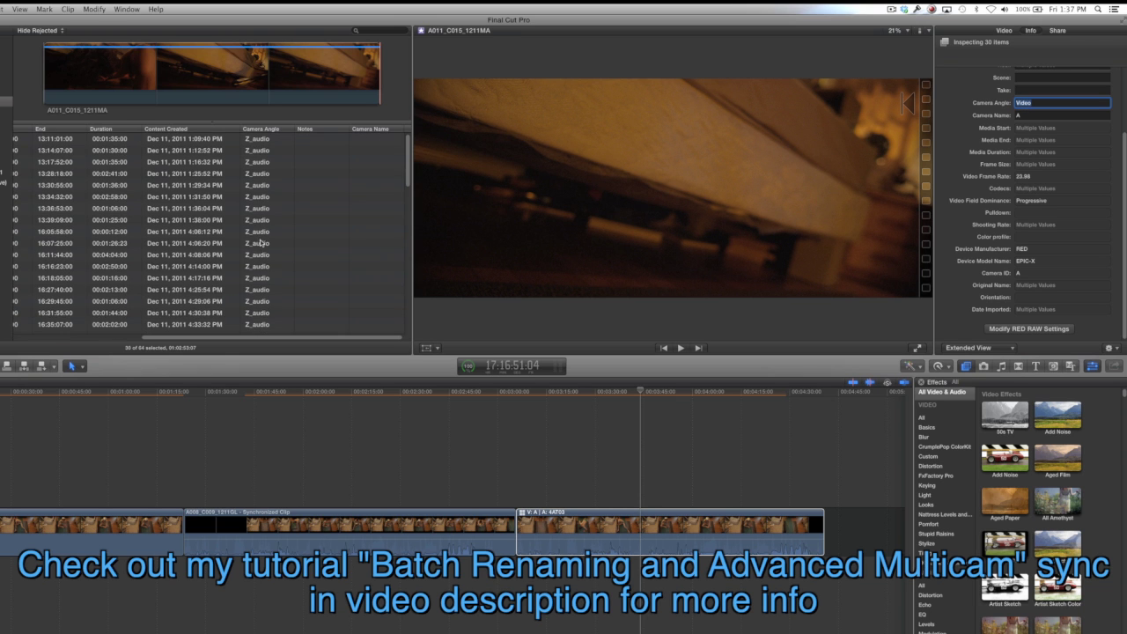
- Inspect audio clips 4BT04 and 4AT01 in the browser
click(141, 208)
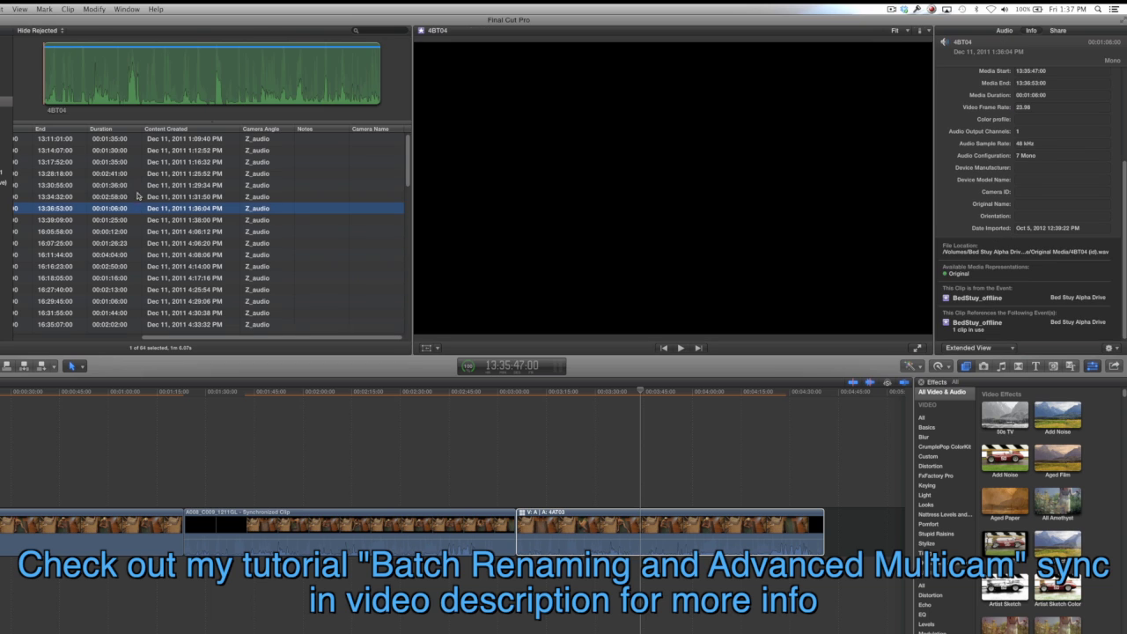
scroll(137, 235, down, 2)
scroll(136, 236, up, 2)
scroll(136, 236, left, 5)
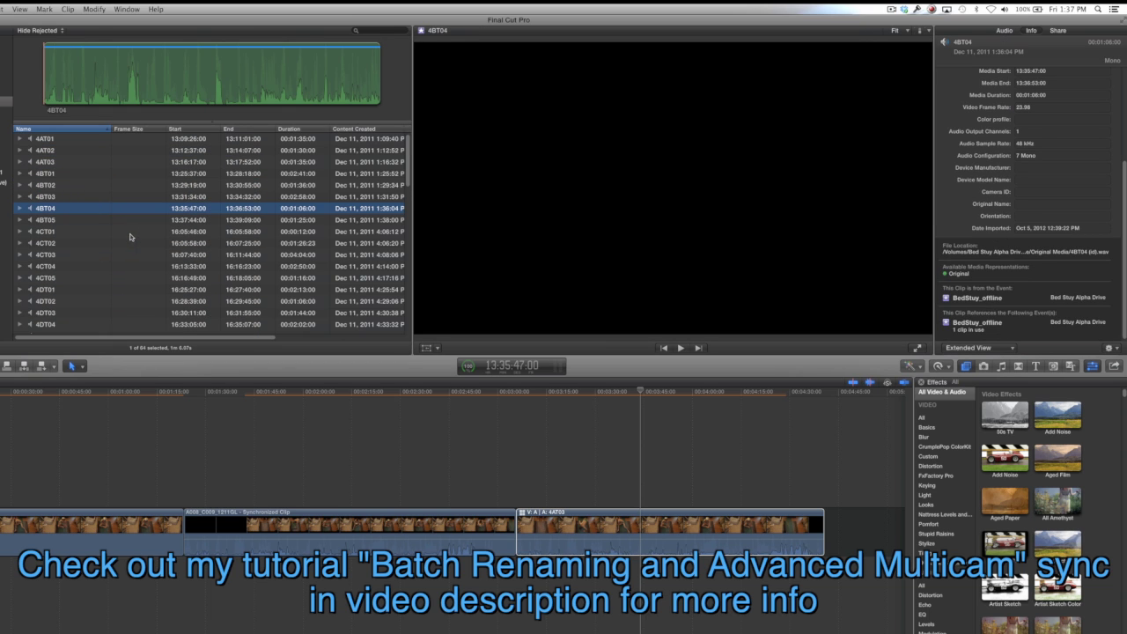
click(56, 140)
scroll(56, 187, down, 10)
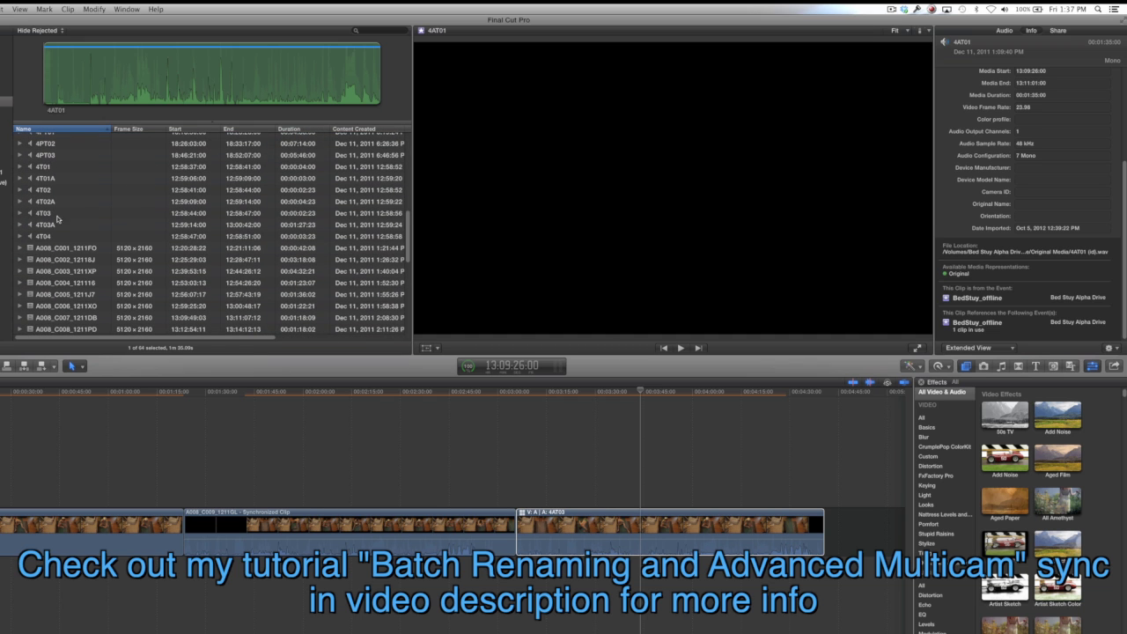
- Preview RED clips A008_C001_1211FO, A008_C005_1211J7, A008_C009_1211GL and A009_C001_1211H1, then select audio clip 4BT01
click(49, 250)
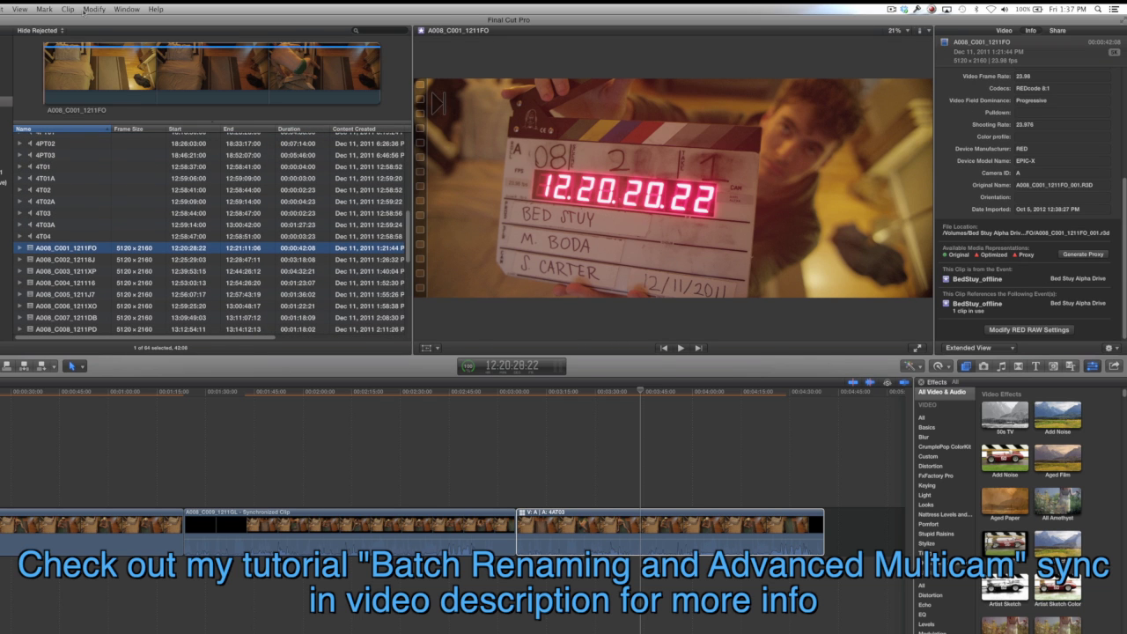
click(57, 53)
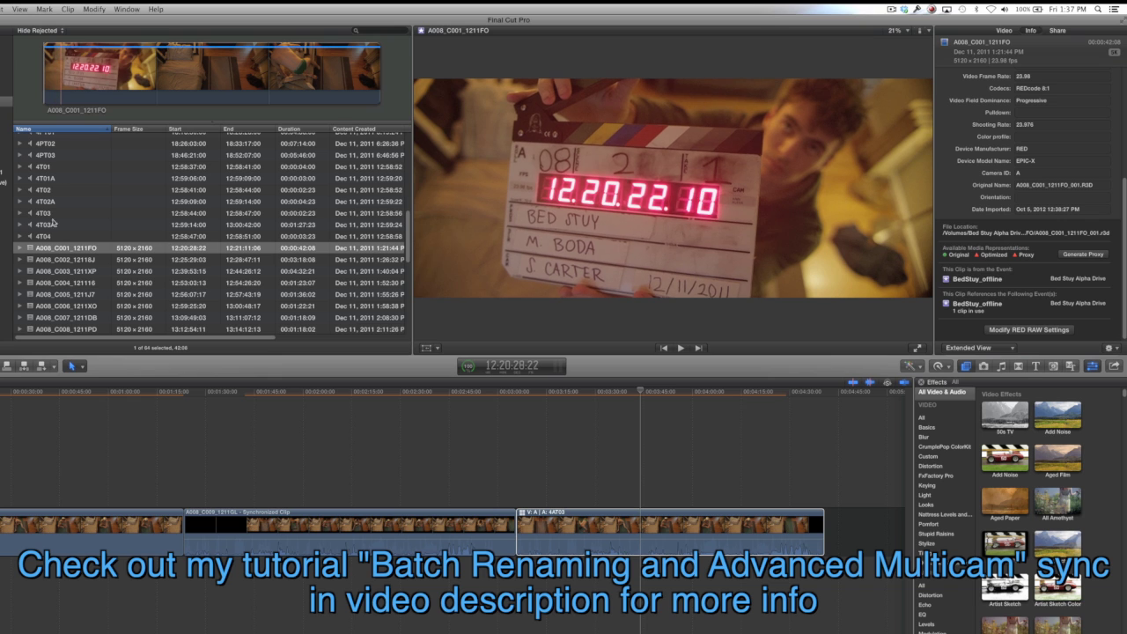
scroll(58, 284, down, 3)
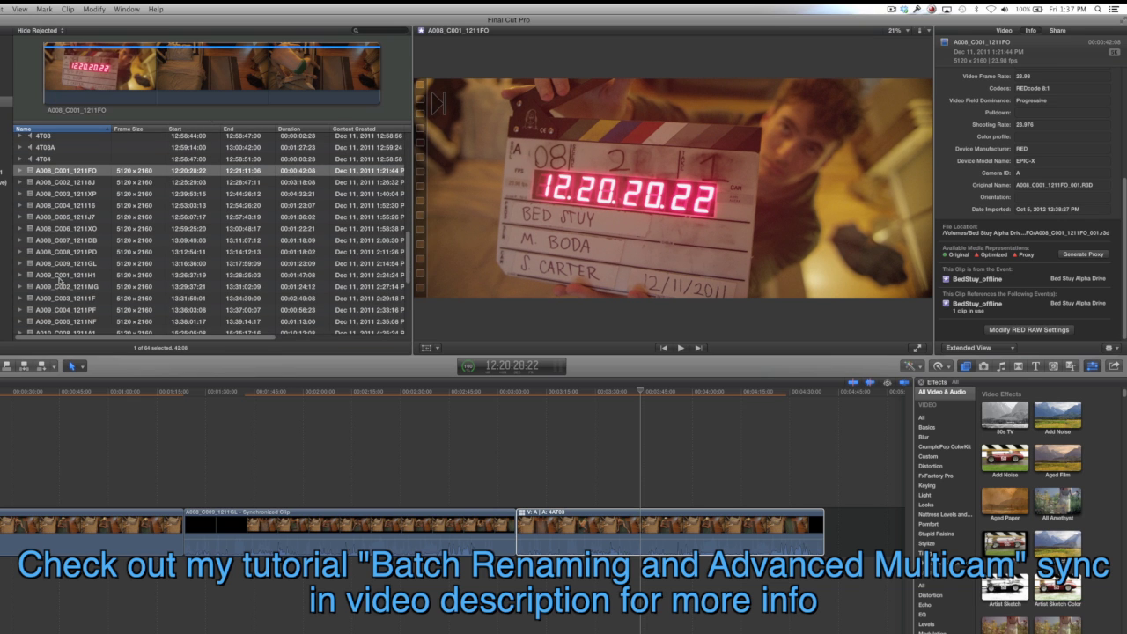
click(48, 219)
scroll(50, 225, down, 1)
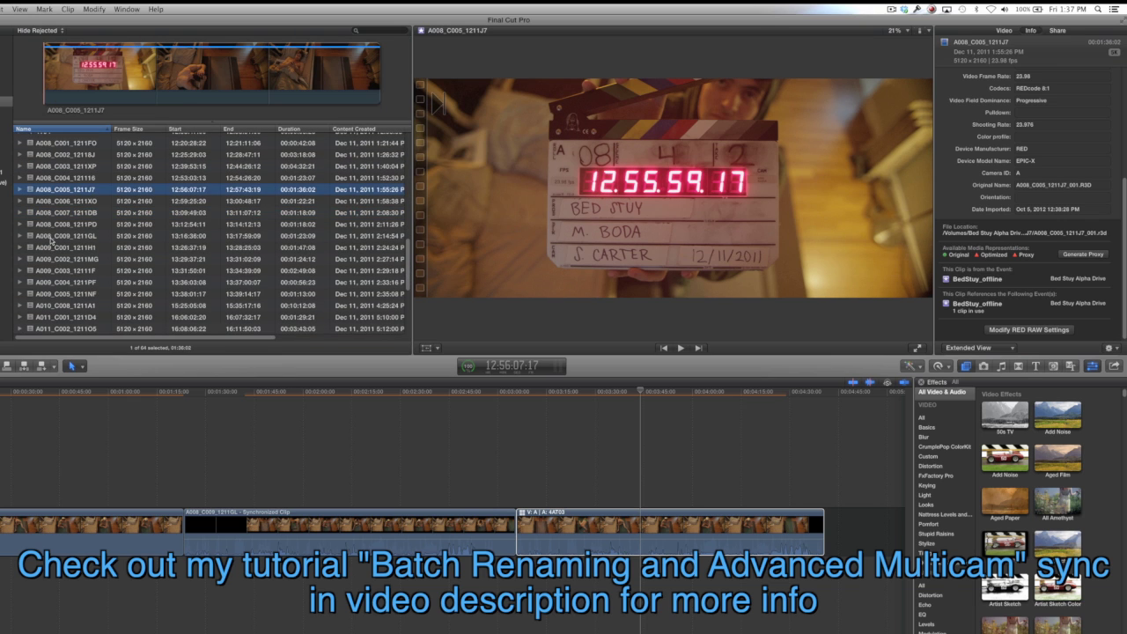
click(51, 238)
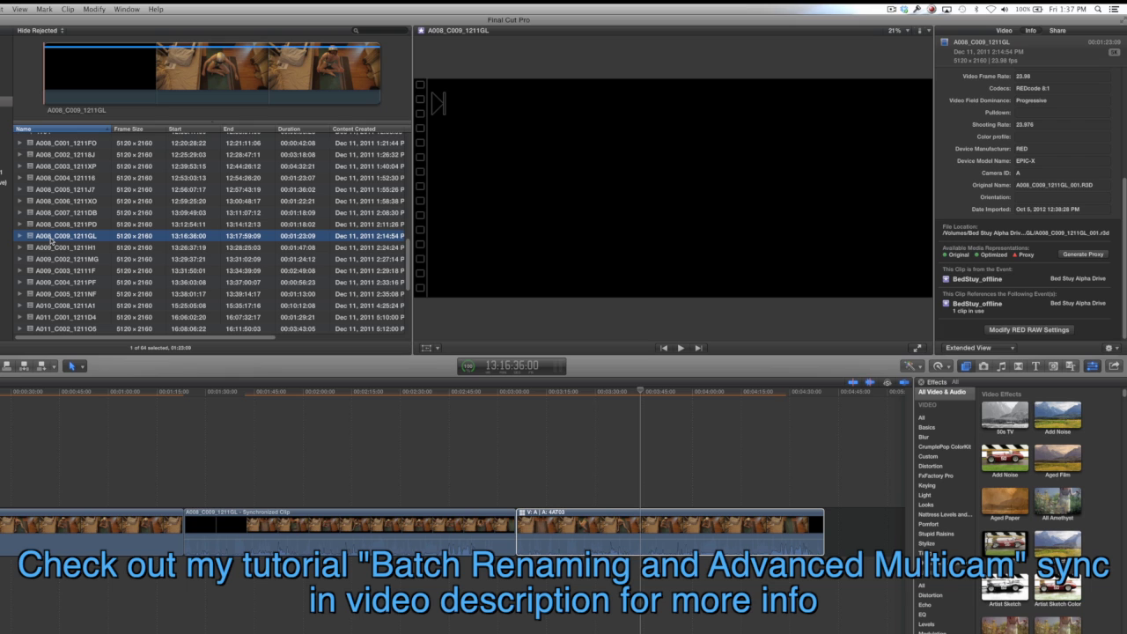
click(52, 249)
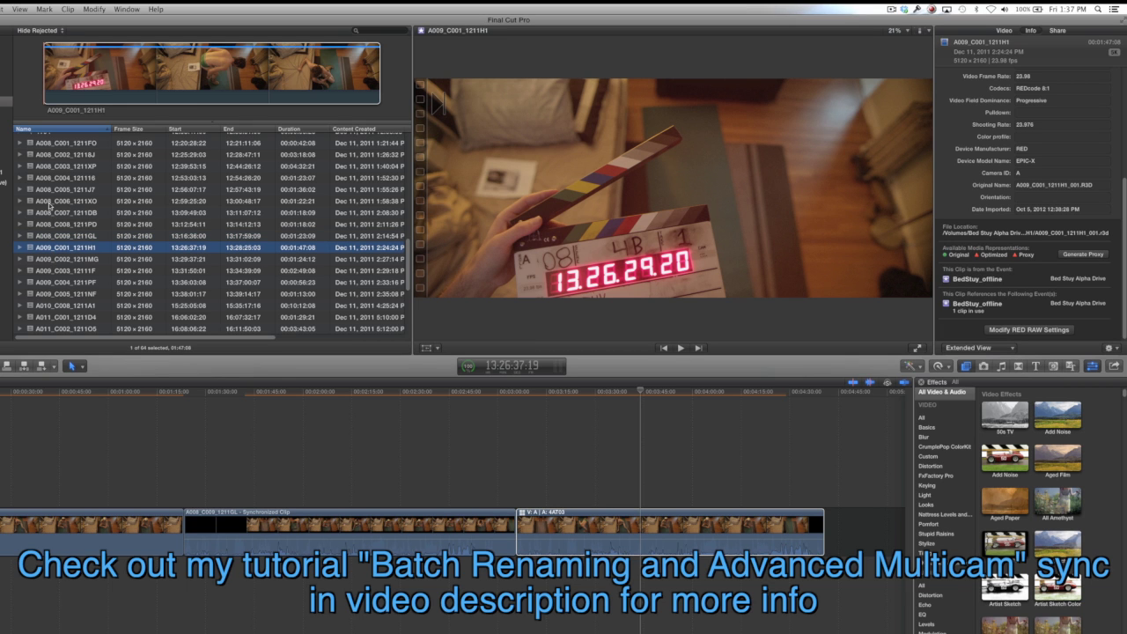
scroll(59, 213, up, 5)
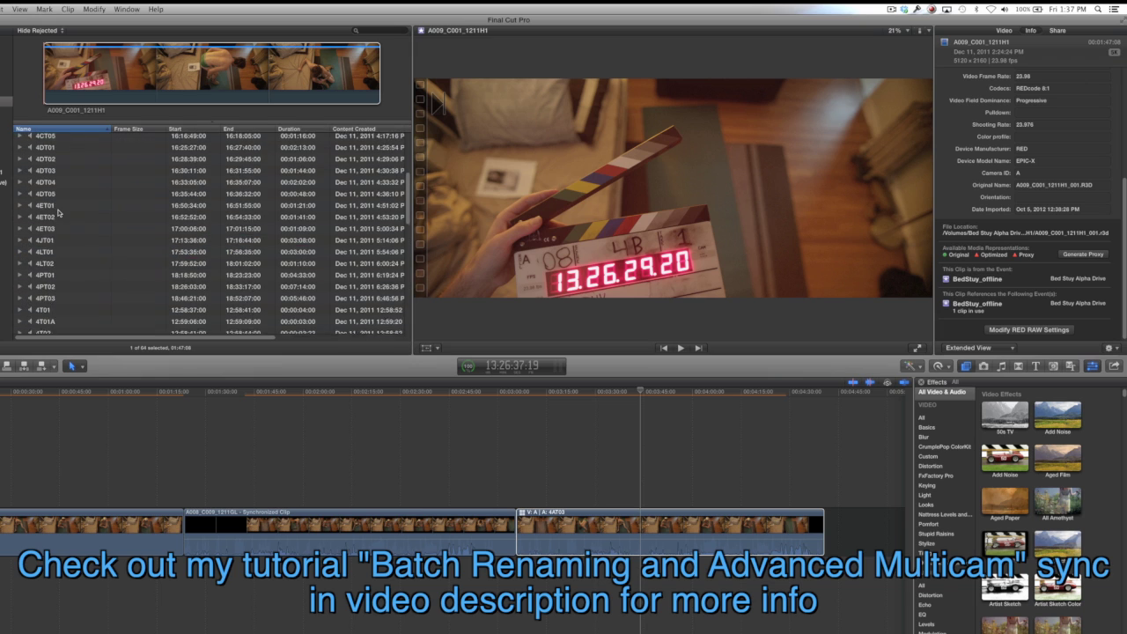
scroll(59, 212, up, 4)
click(47, 176)
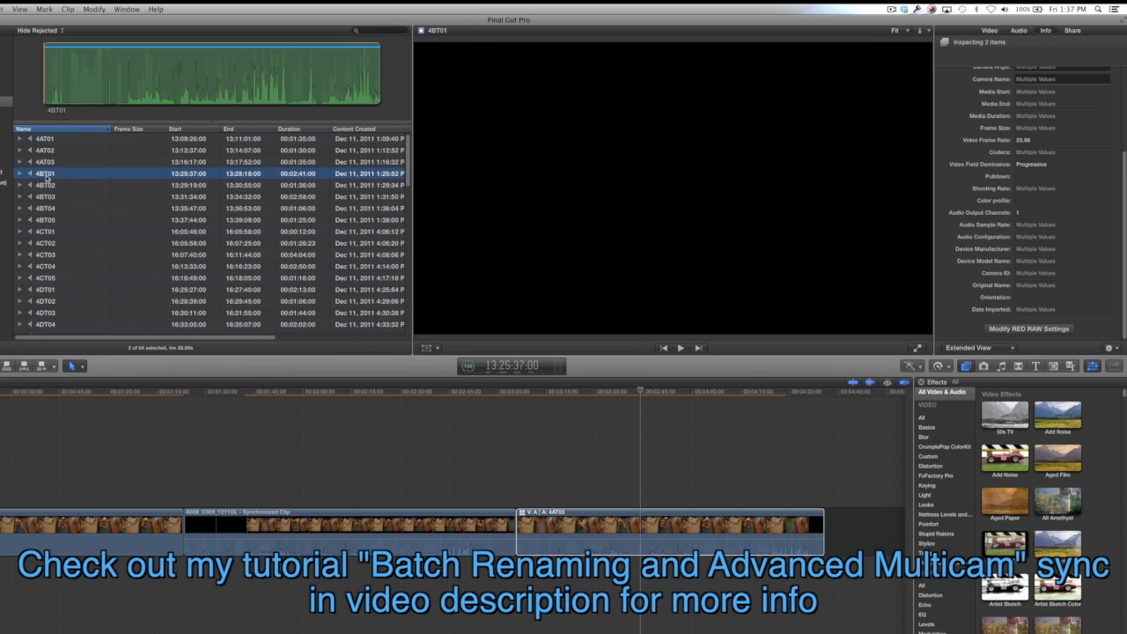
- Create a new multicam clip from the selected 4B takes and name it 4B
right_click(47, 178)
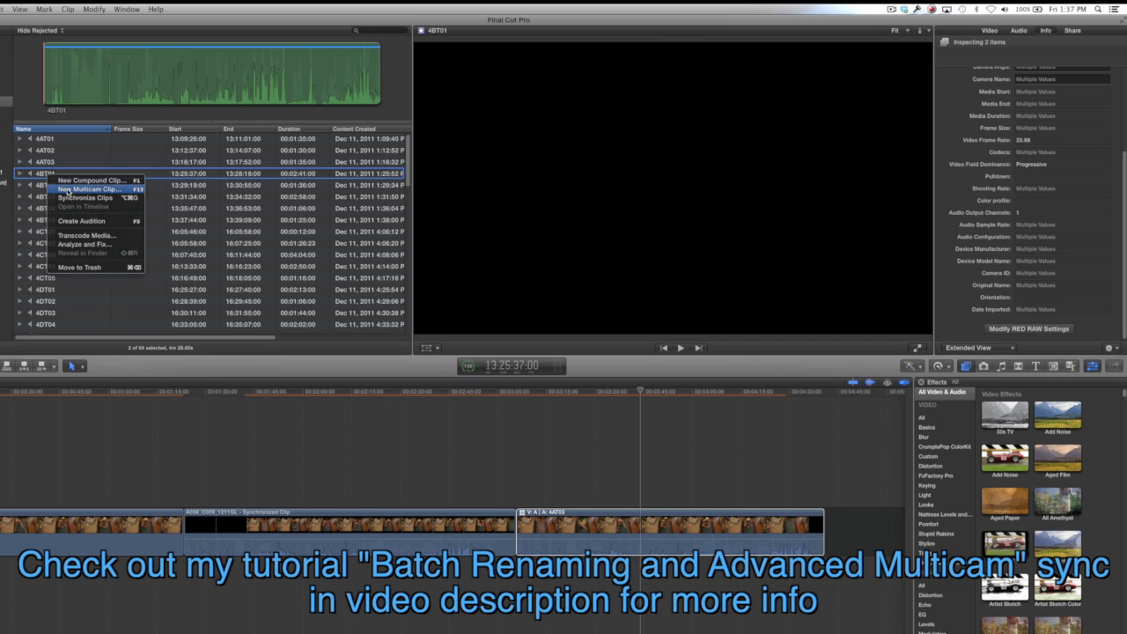
click(68, 190)
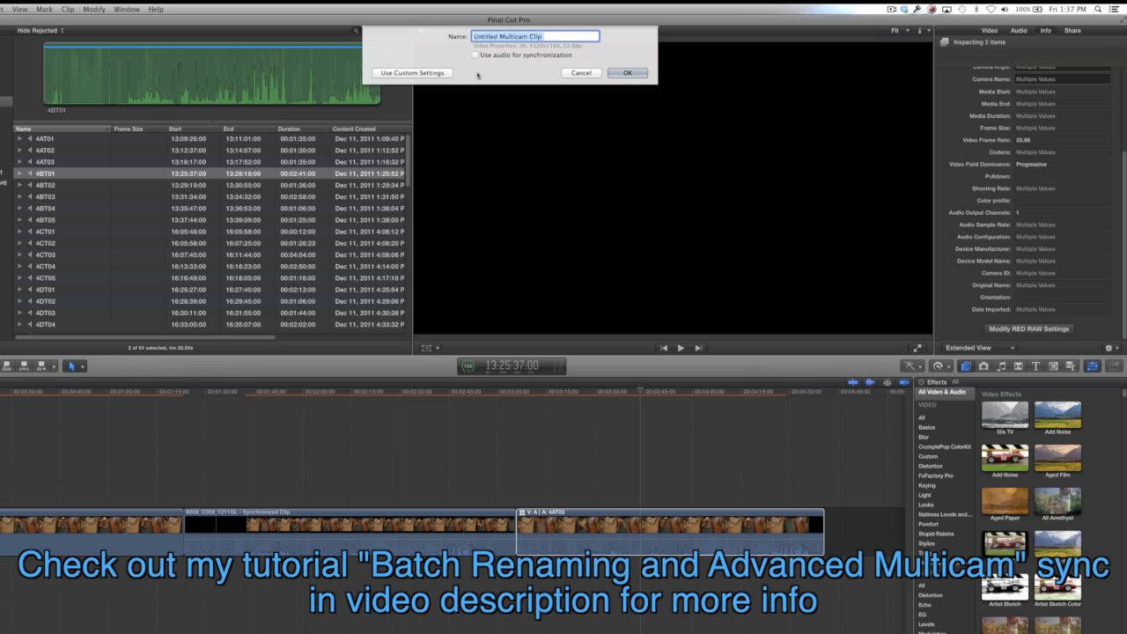
text(4B)
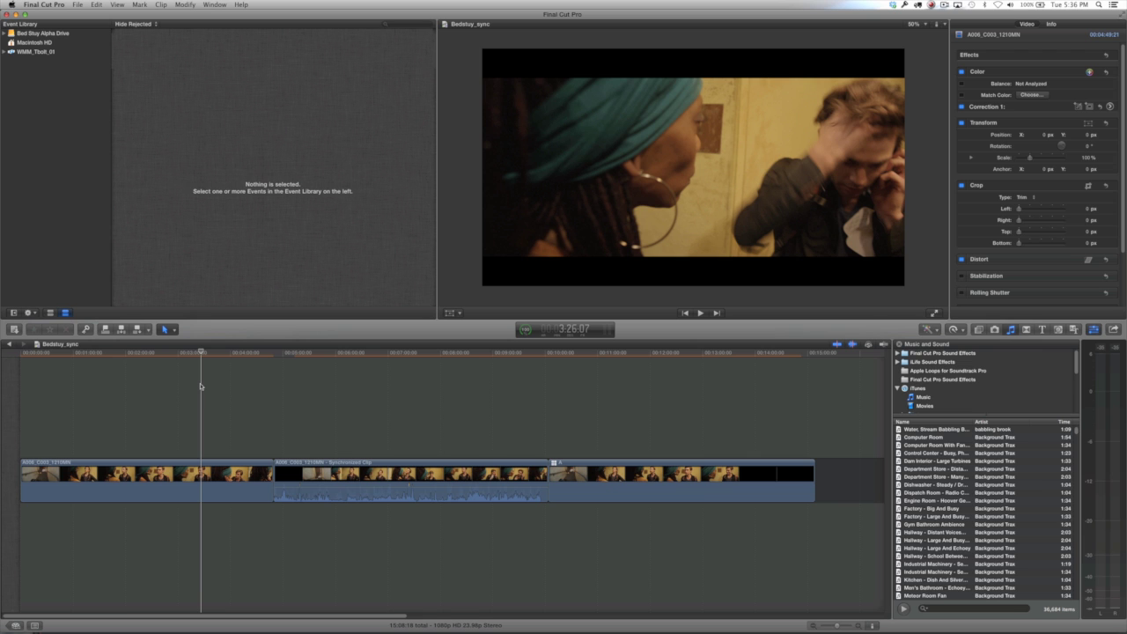
- In Finder, go to Final Cut Events > BedStuy_offline > Original Media
key(super+Tab)
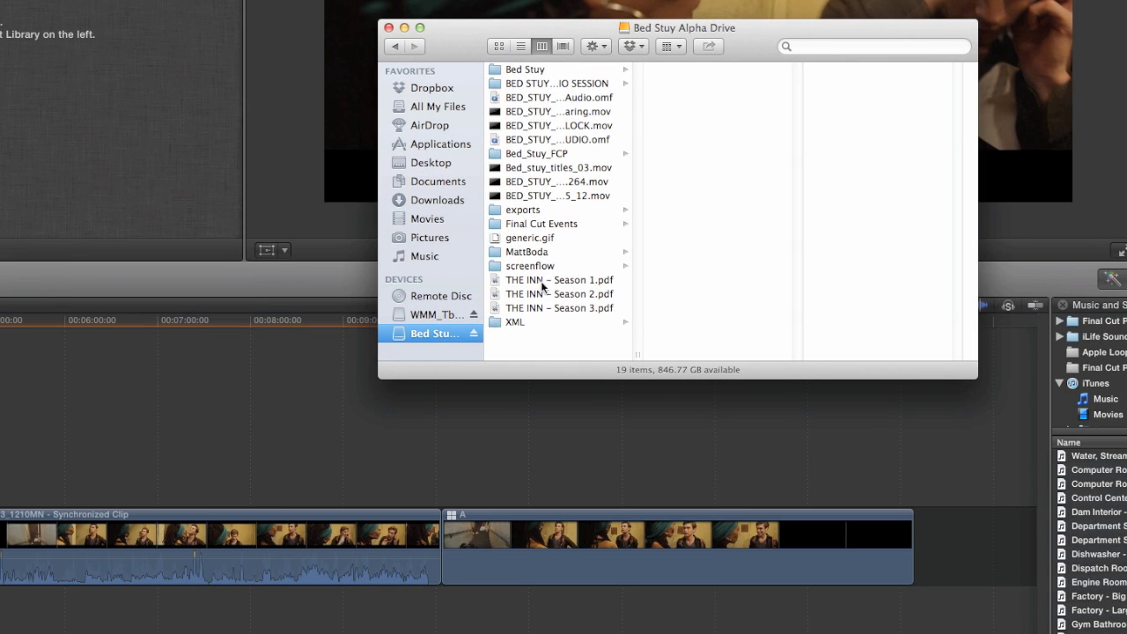
click(517, 226)
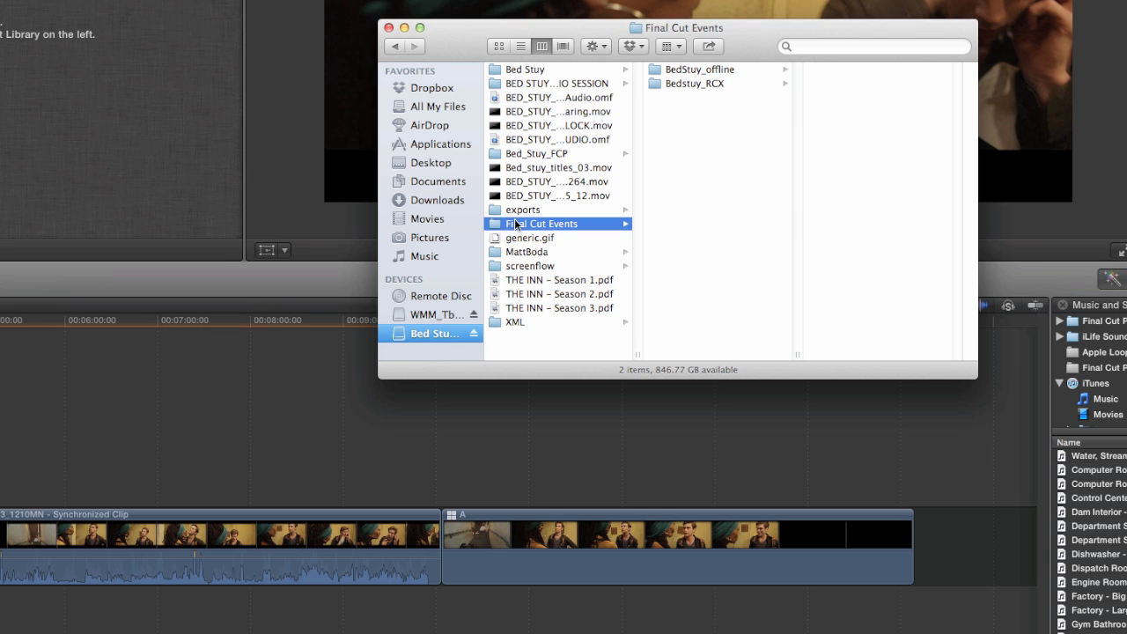
click(716, 74)
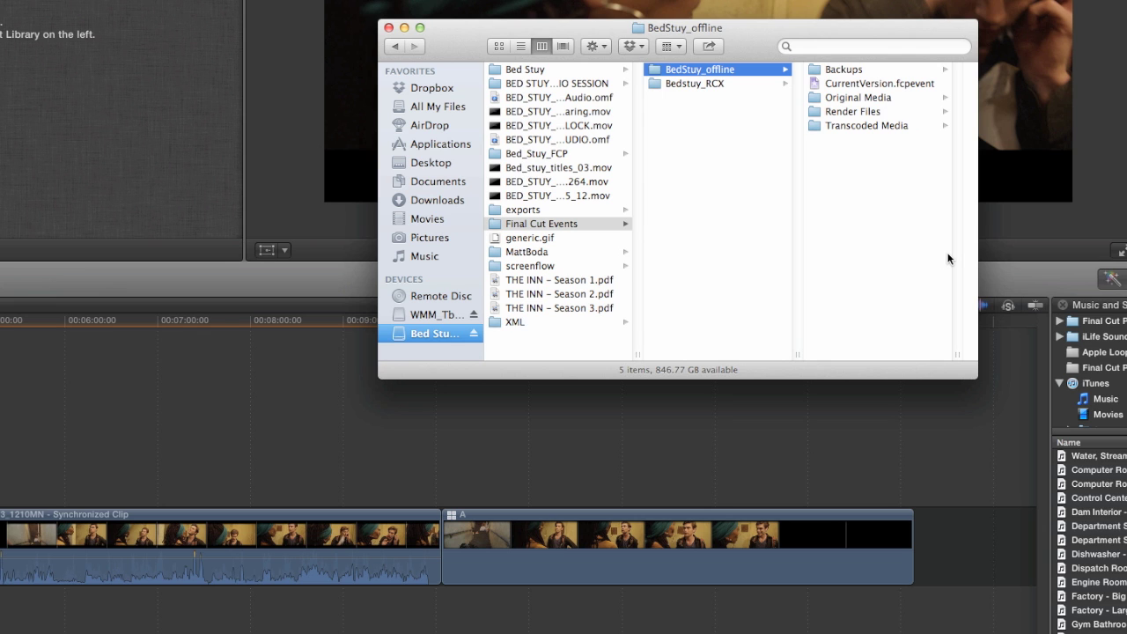
click(861, 96)
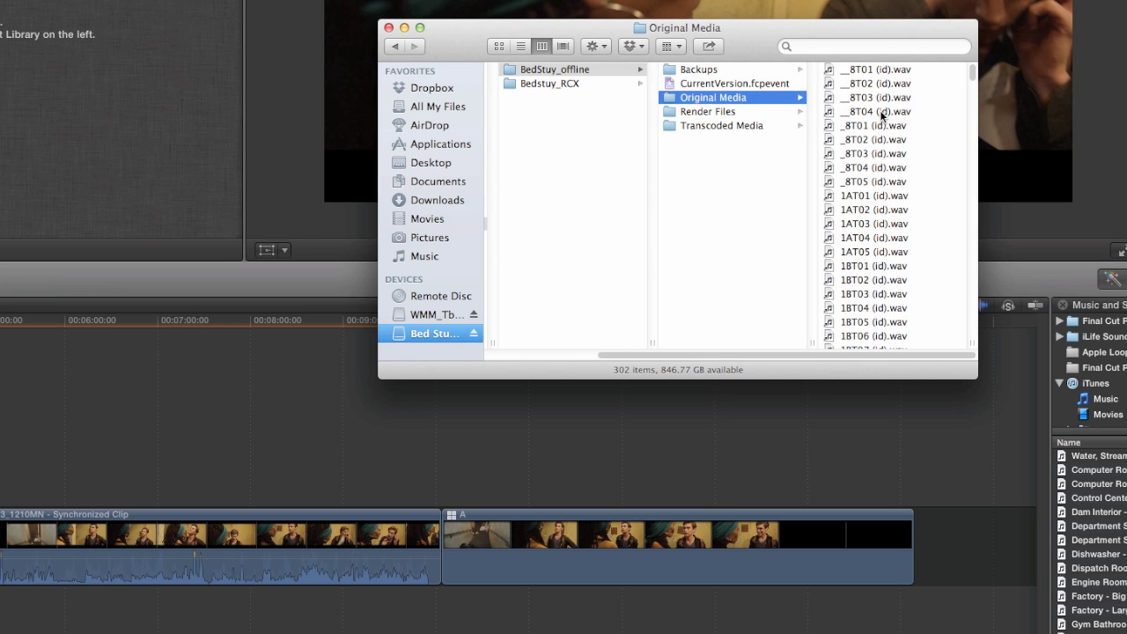
- Browse the A001_C001_1209M5, A001_C002_12099L and A001_C003_1209TY clip folders
scroll(878, 114, down, 10)
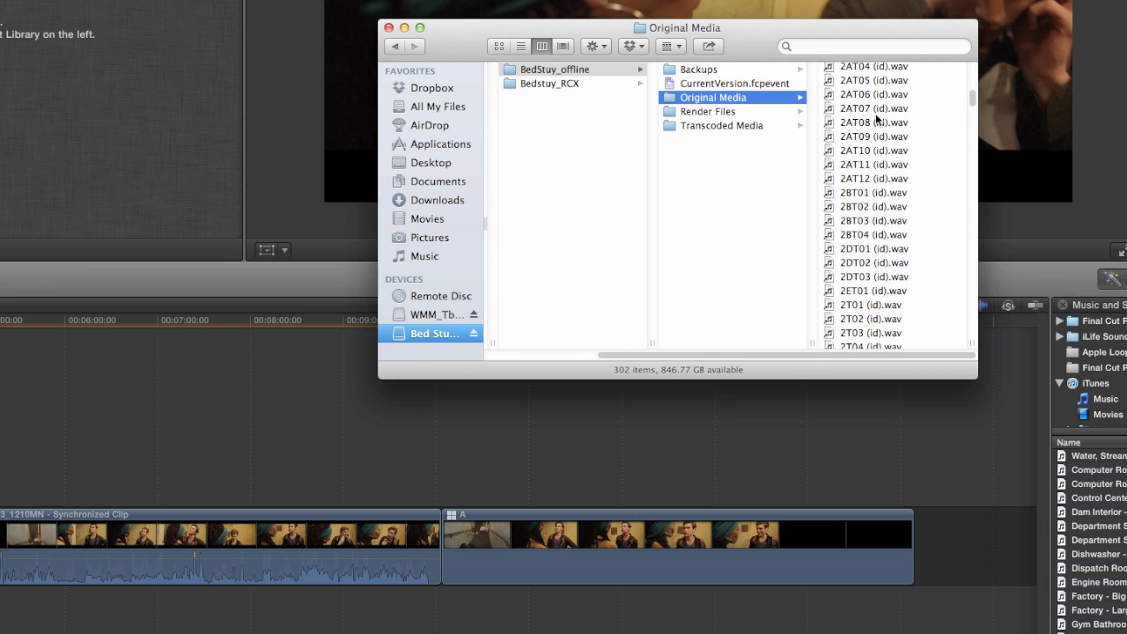
scroll(875, 117, down, 15)
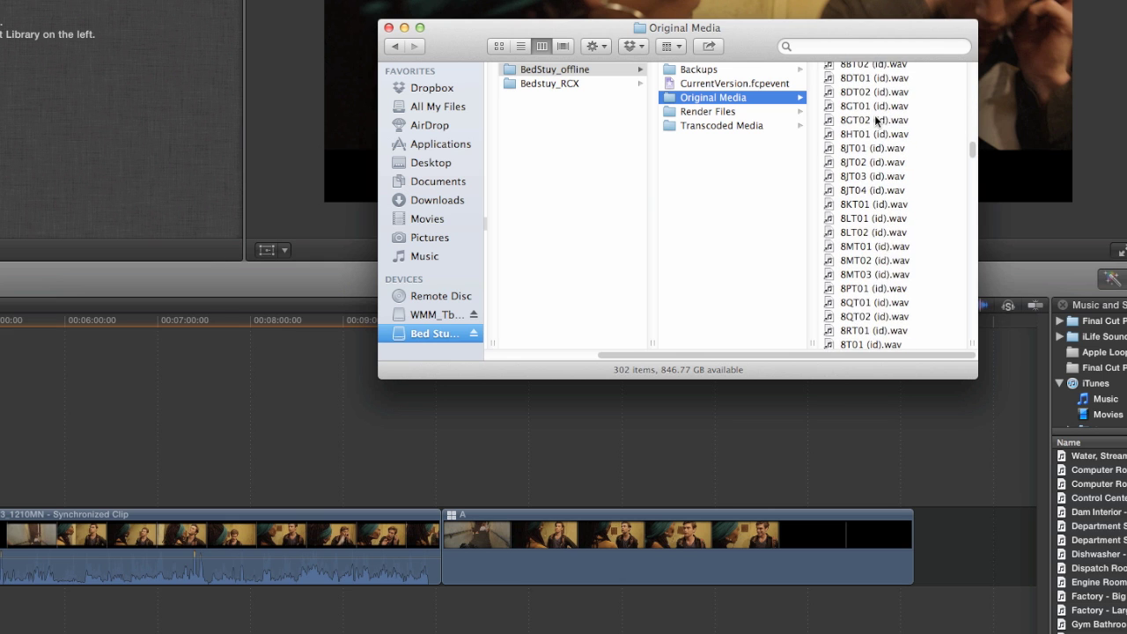
scroll(876, 120, down, 10)
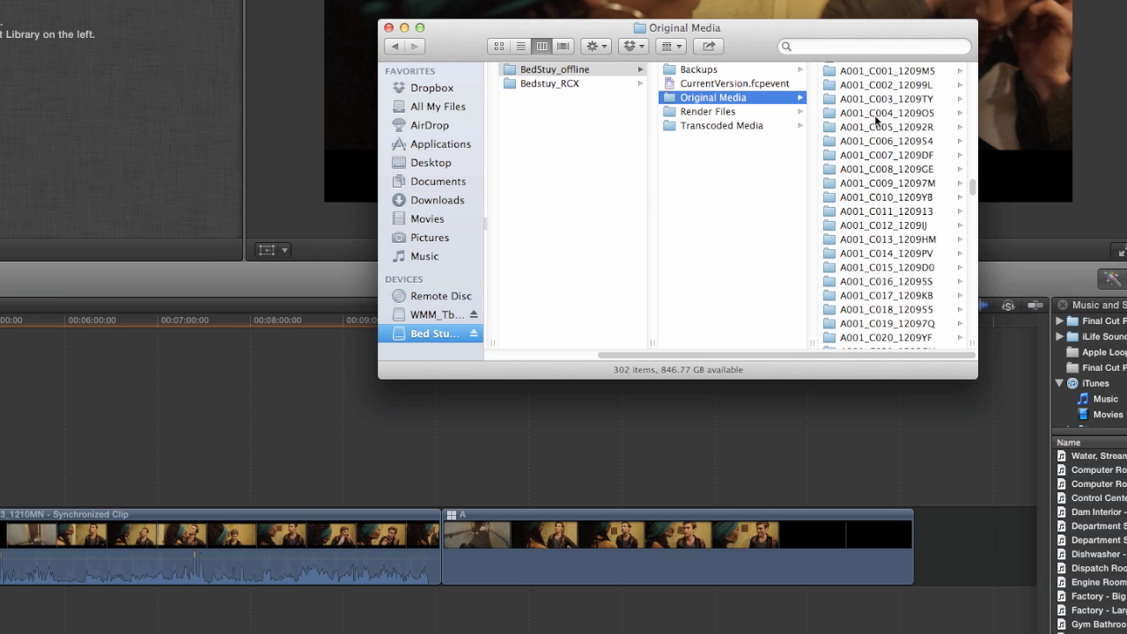
scroll(876, 121, up, 3)
click(867, 109)
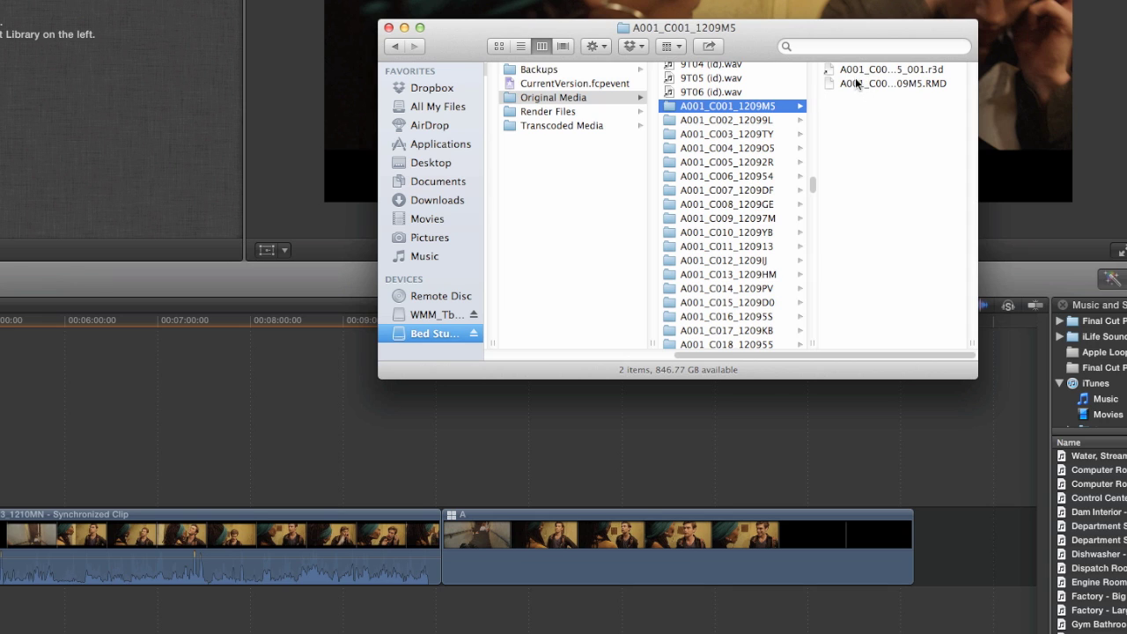
click(761, 121)
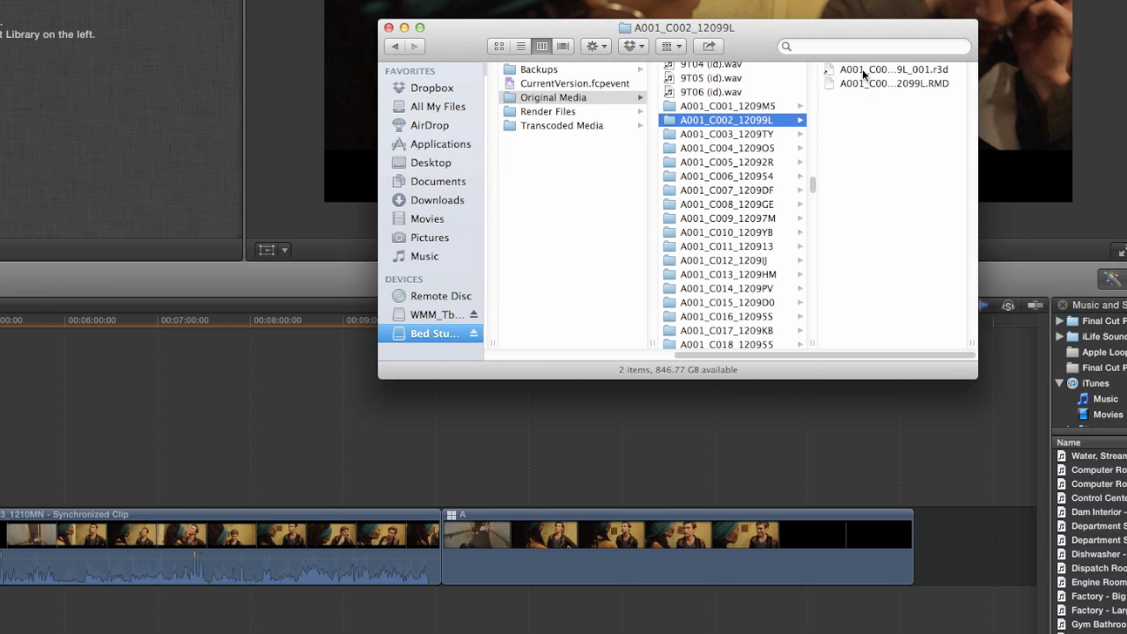
click(760, 133)
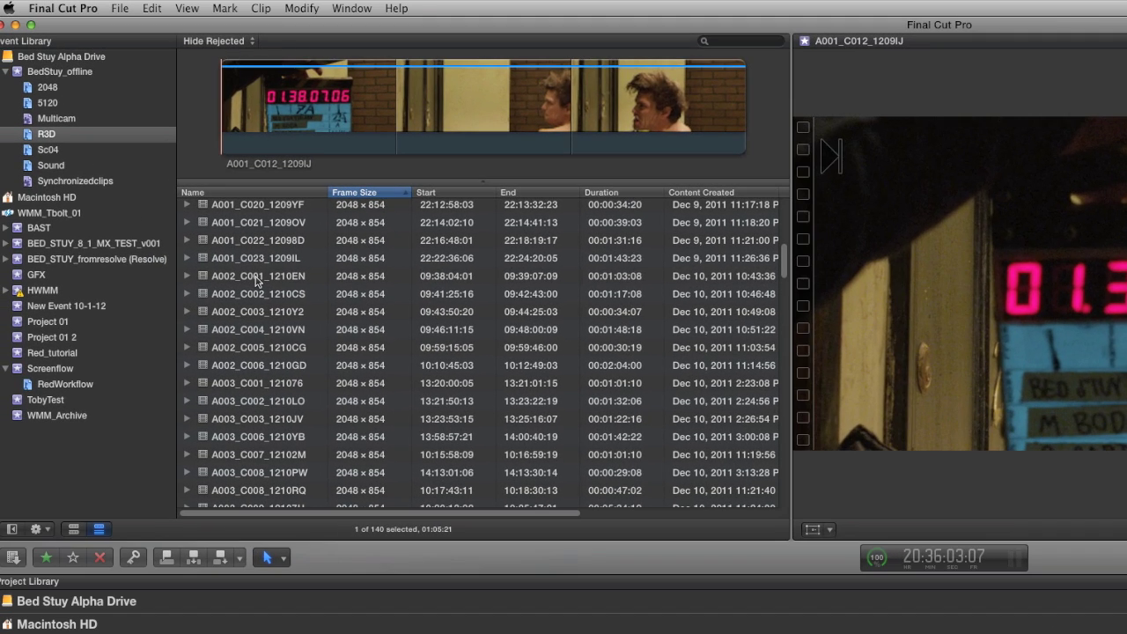
click(159, 166)
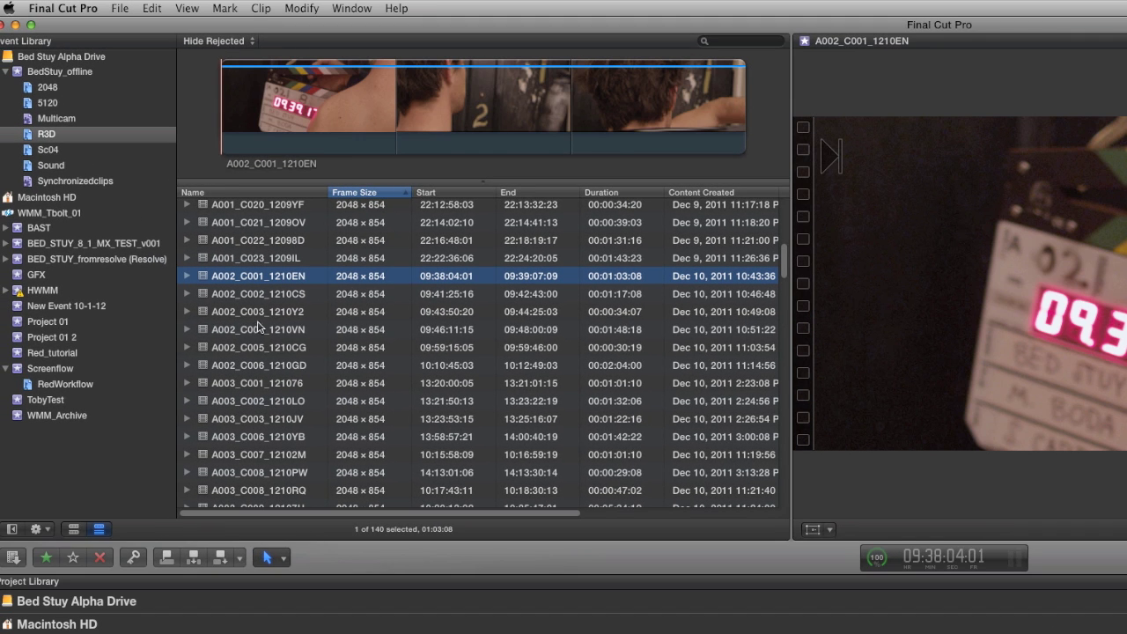
shift+click(250, 366)
right_click(248, 327)
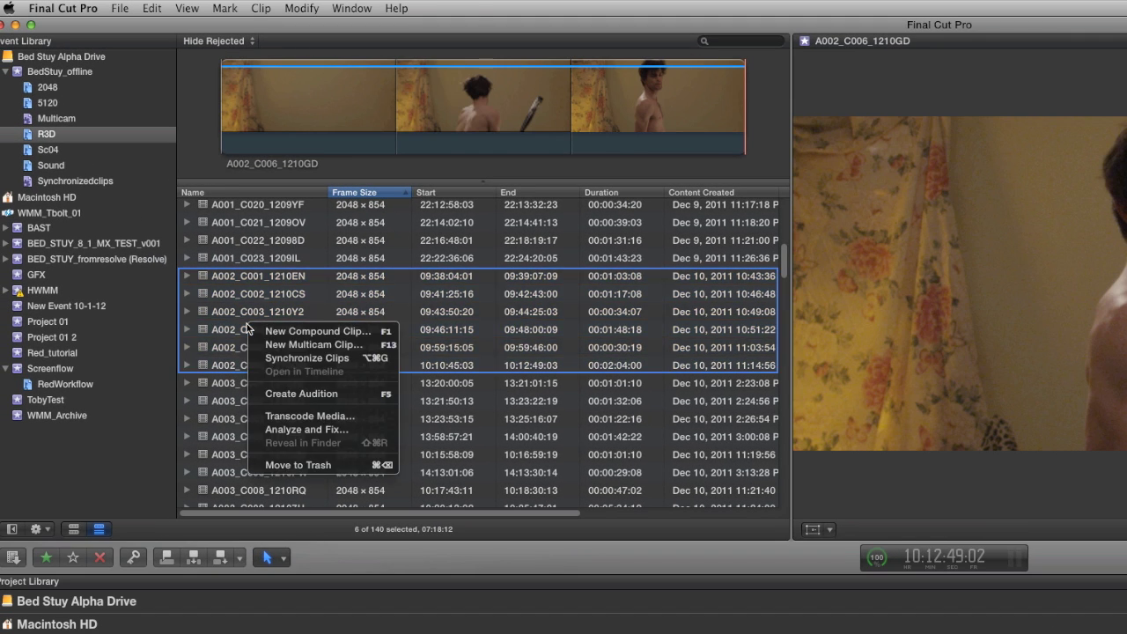
click(291, 415)
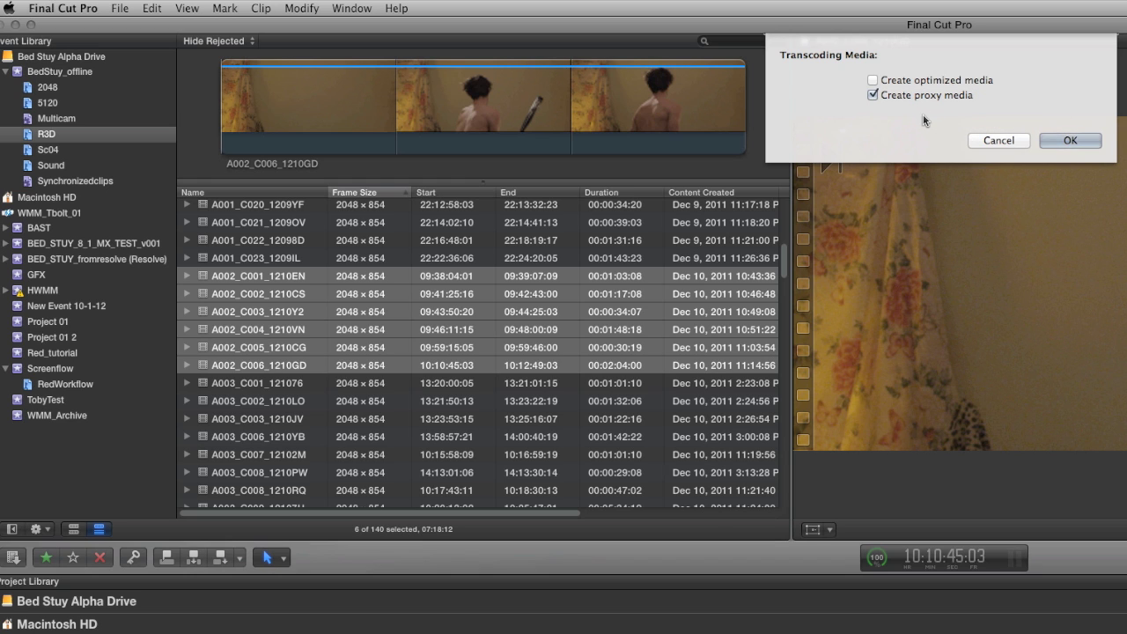
click(1008, 141)
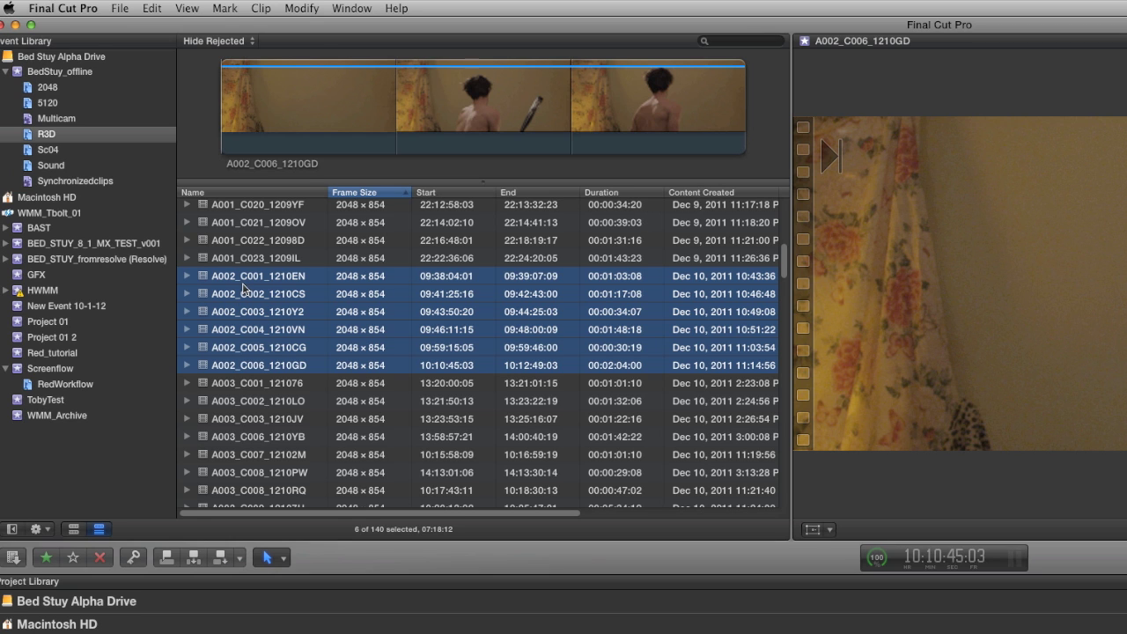
- Select A002_C001_1210EN and set the Playback preferences to Use proxy media
click(247, 280)
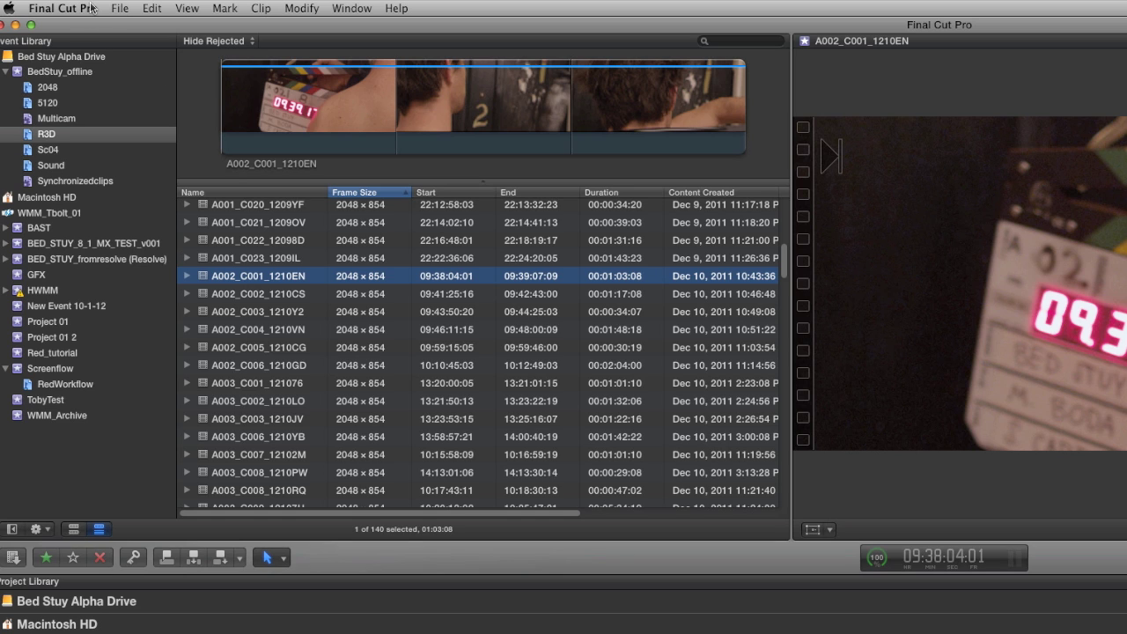
click(91, 8)
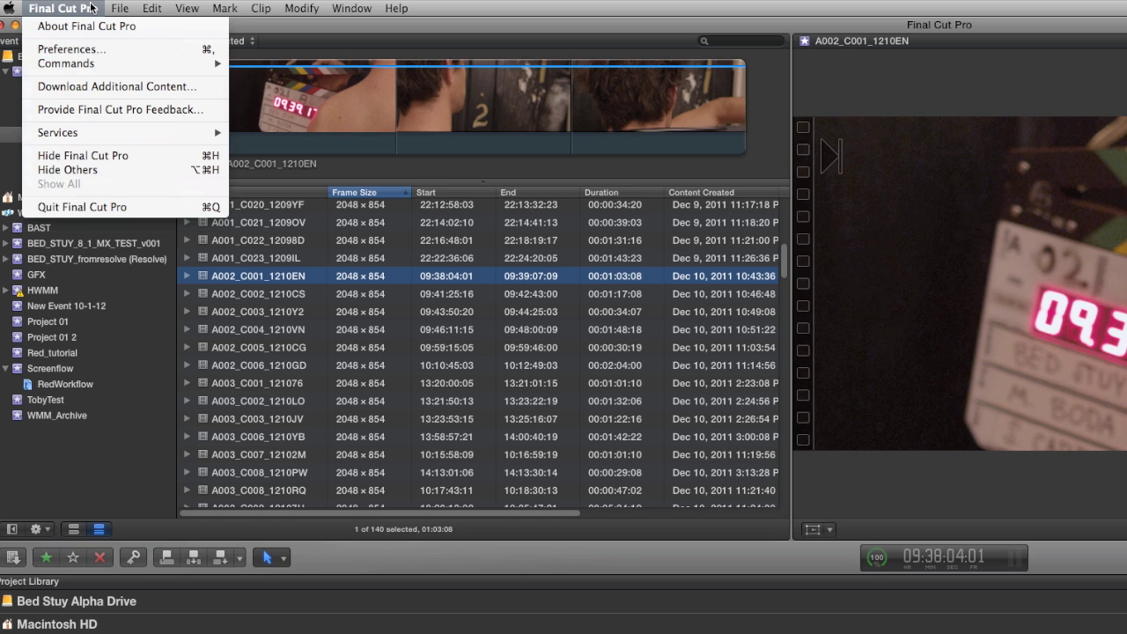
click(82, 50)
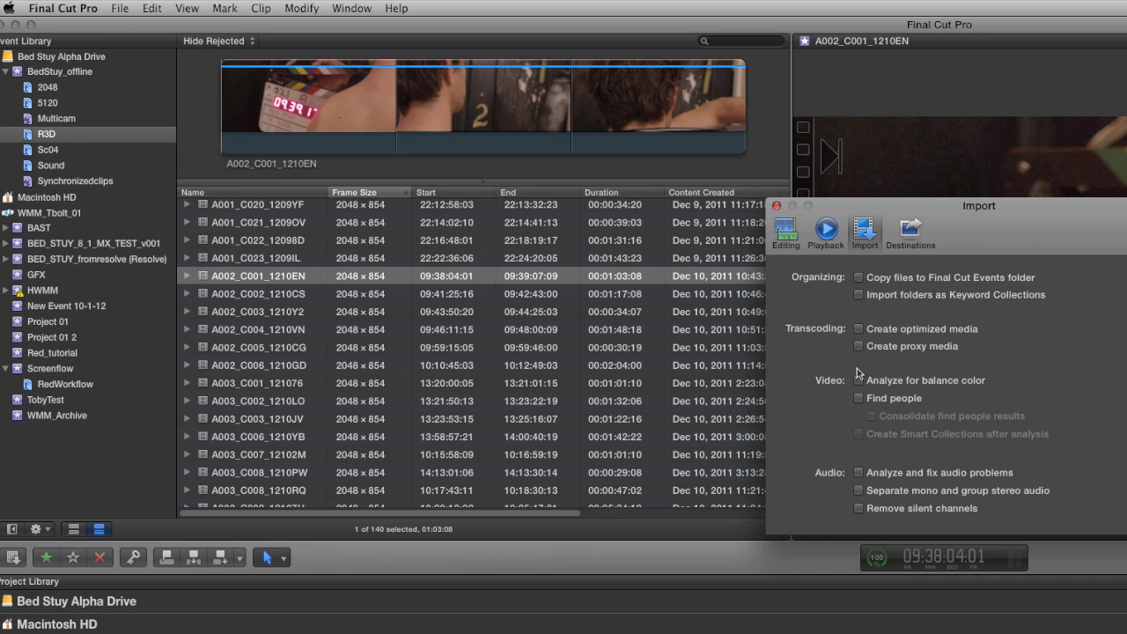
click(826, 231)
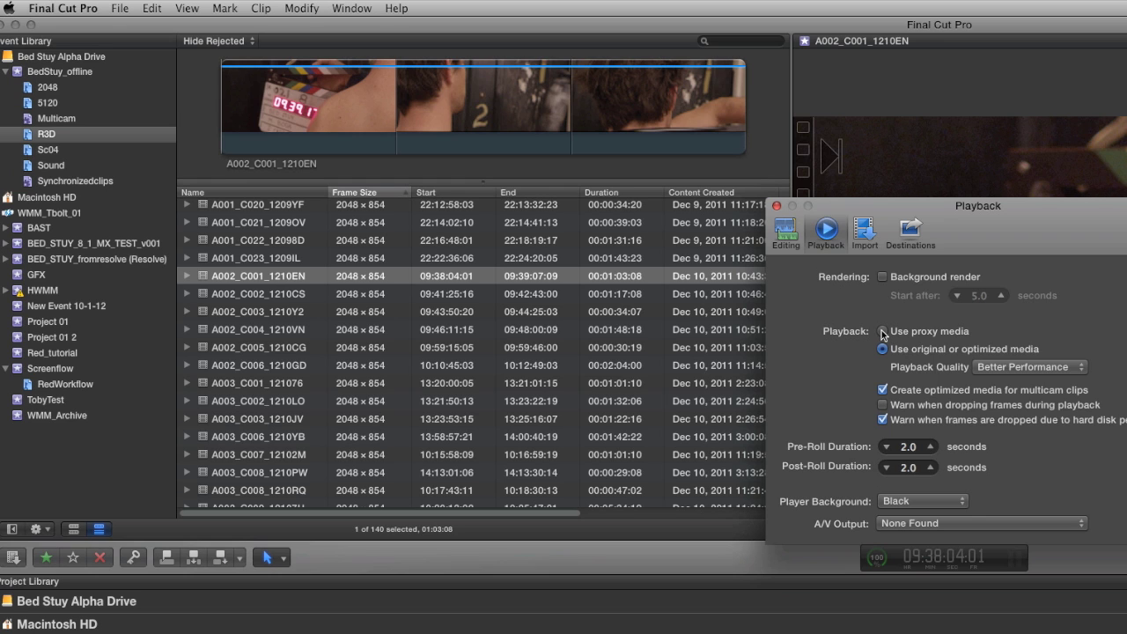
click(883, 332)
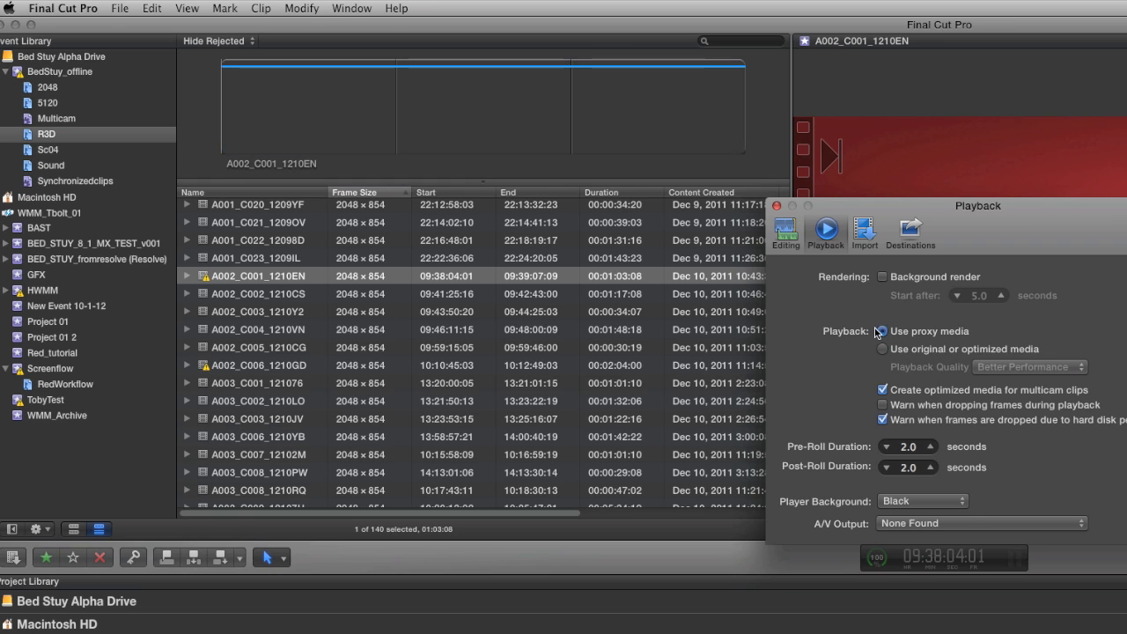
click(776, 208)
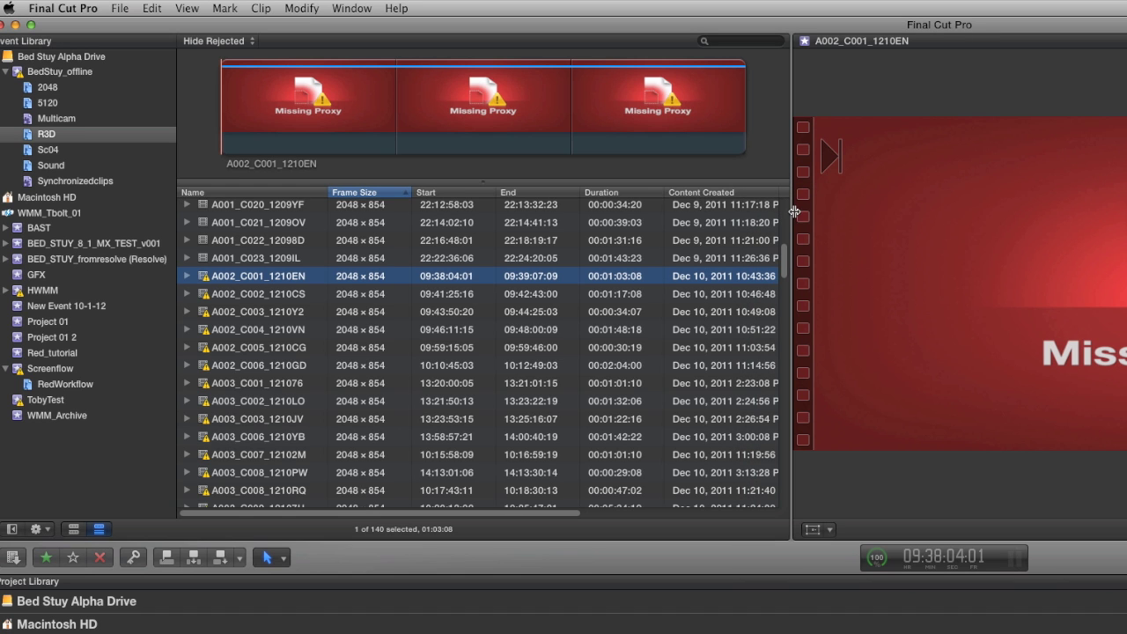
scroll(327, 281, up, 2)
scroll(328, 282, up, 5)
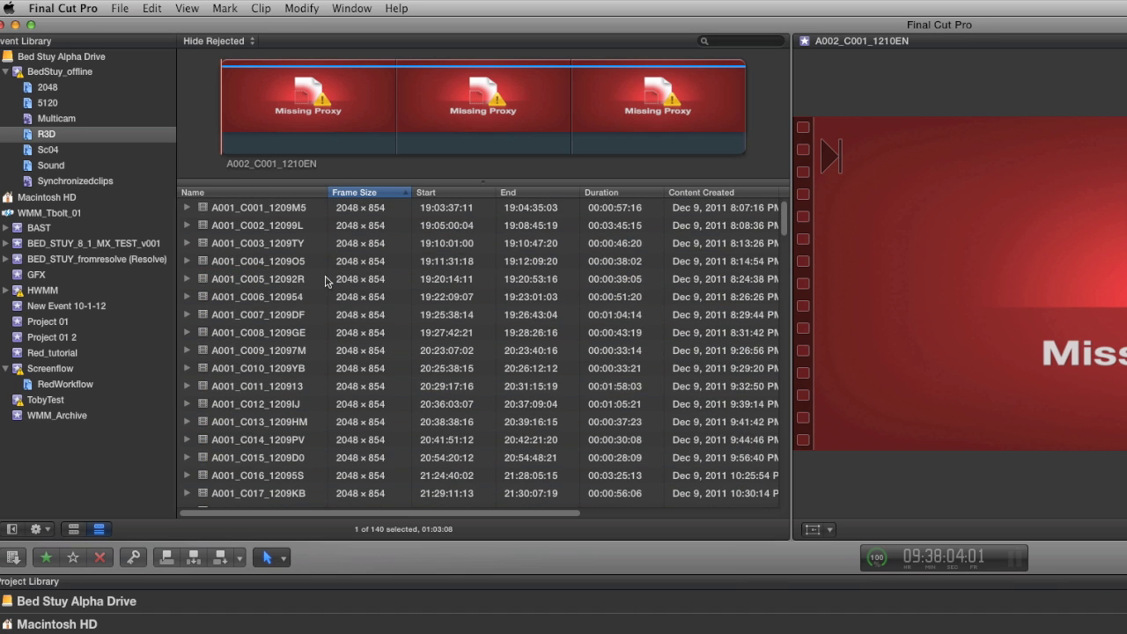
scroll(274, 273, down, 3)
scroll(275, 273, down, 3)
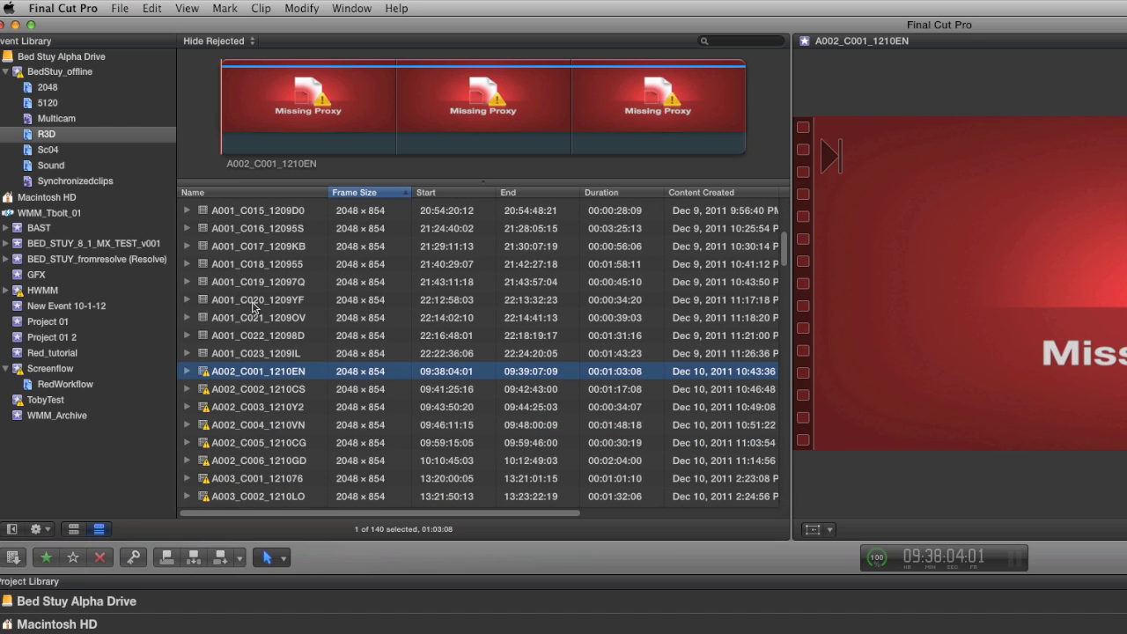